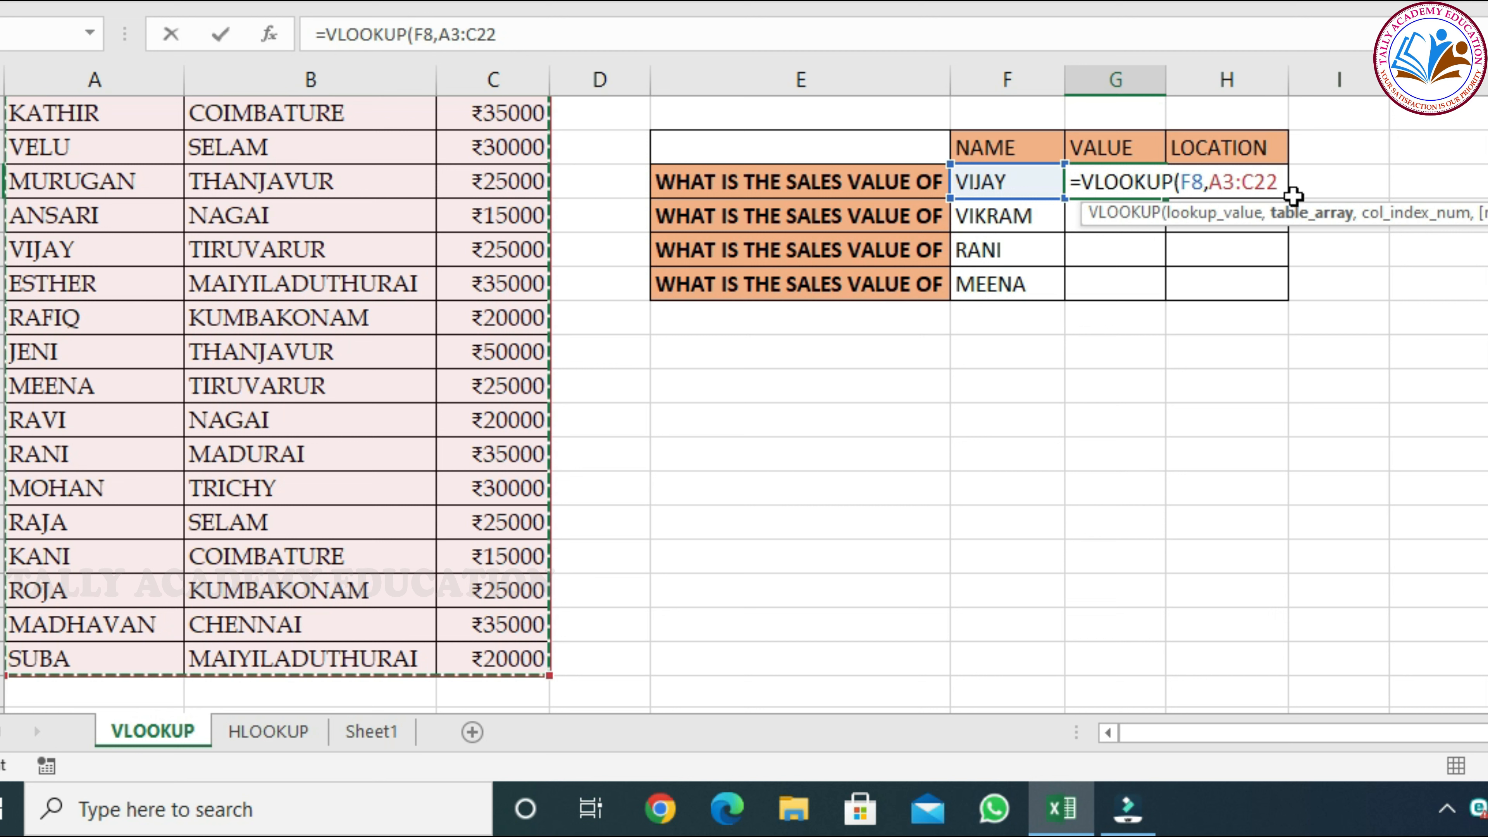
Complete the VLOOKUP formula in G8 with column index 3 and an exact match (FALSE).
type(",")
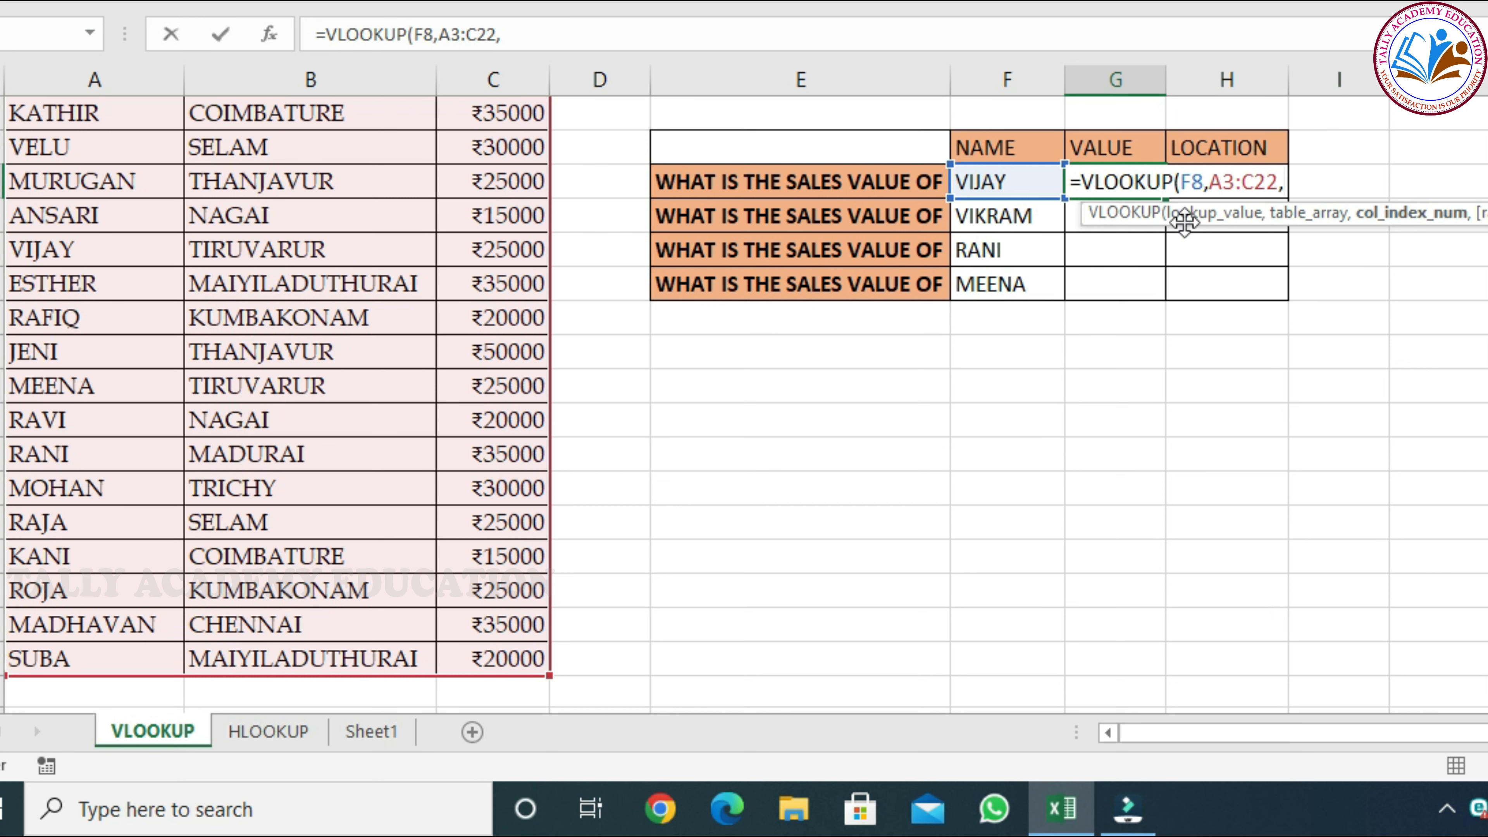
scroll(393, 263, "up", 2)
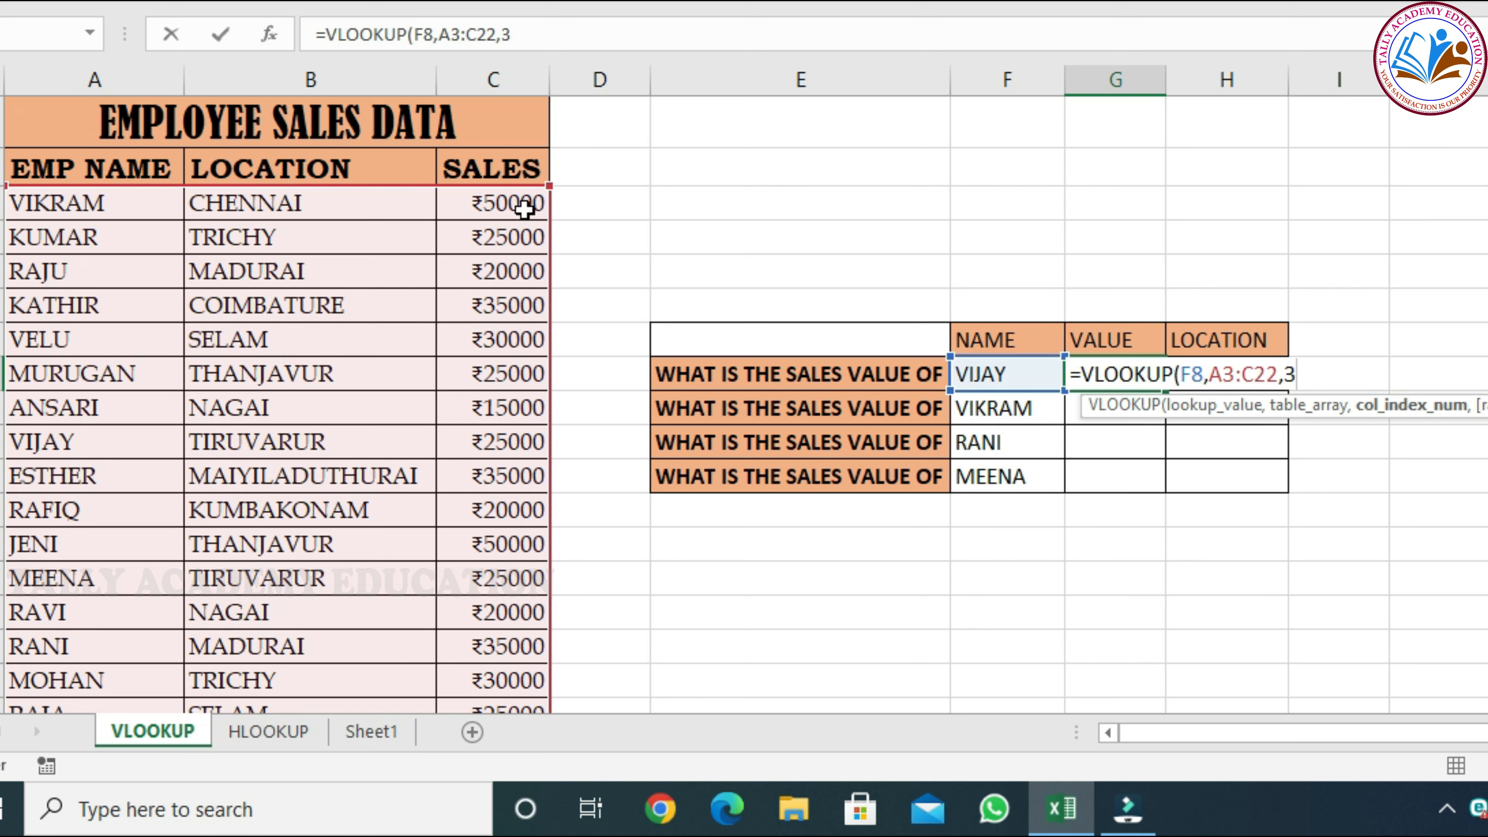
type(",")
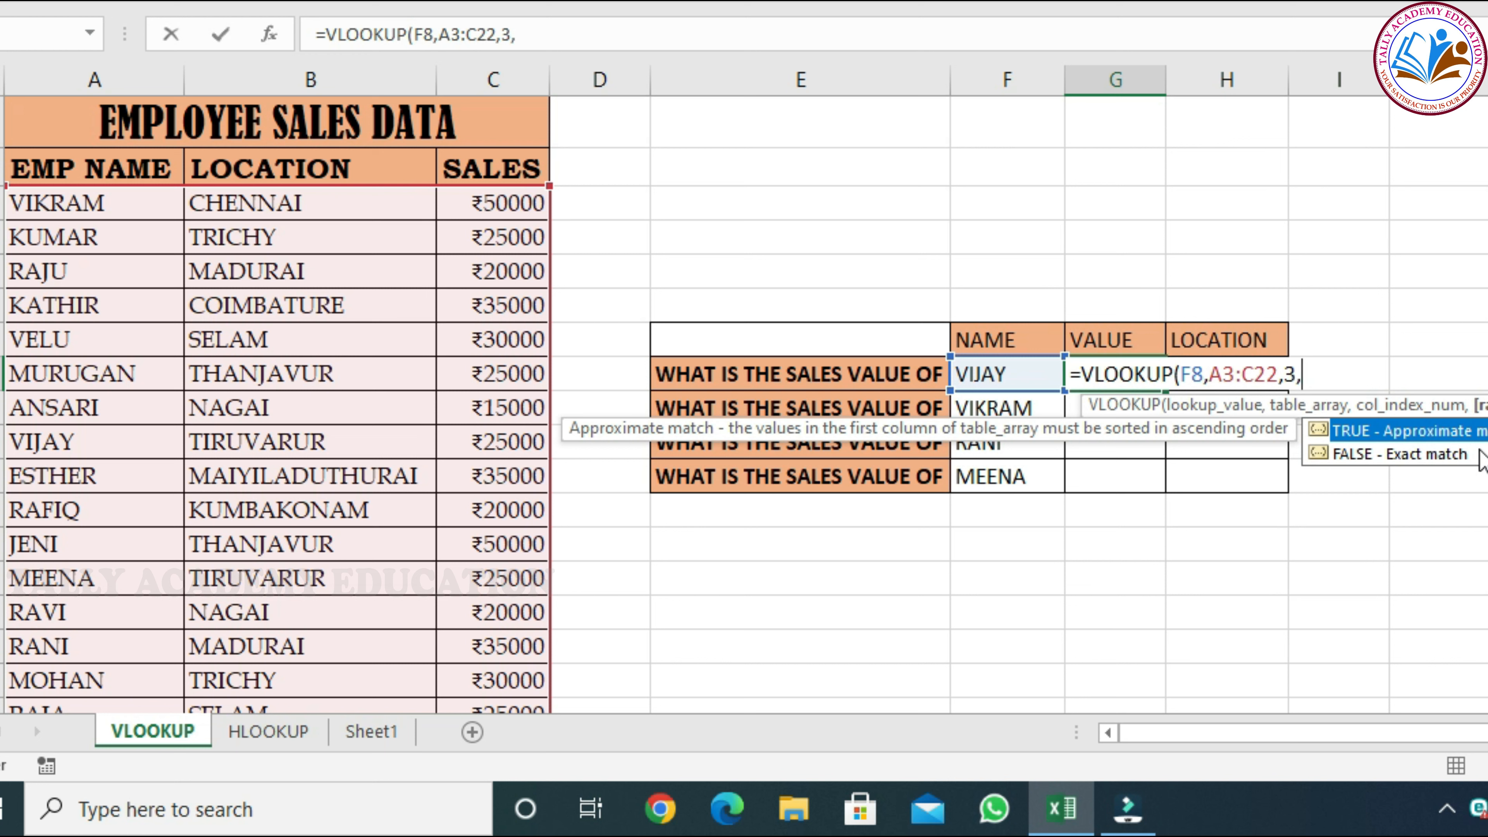
left_click(1431, 454)
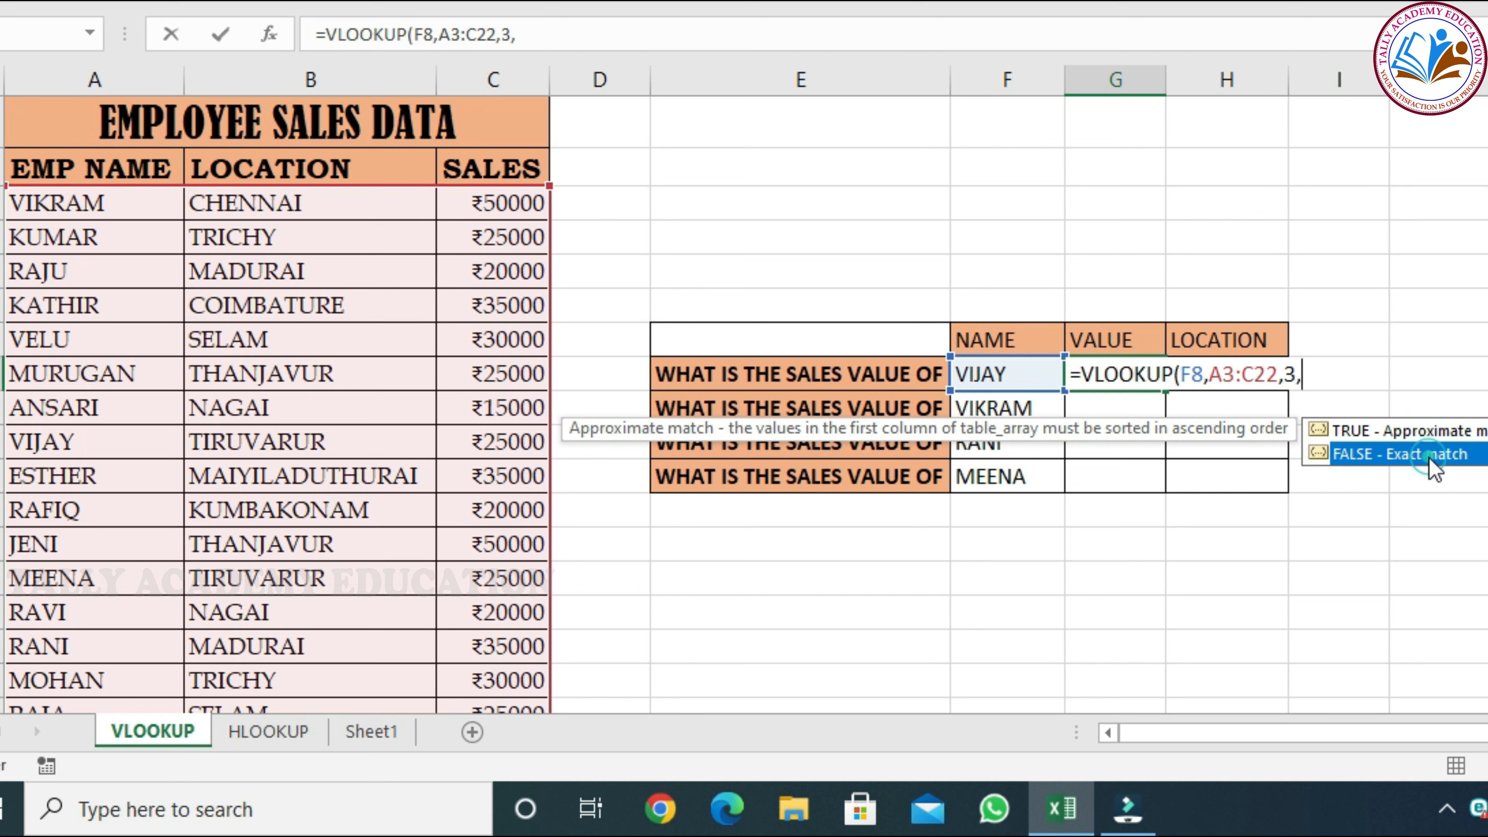
double_click(1407, 453)
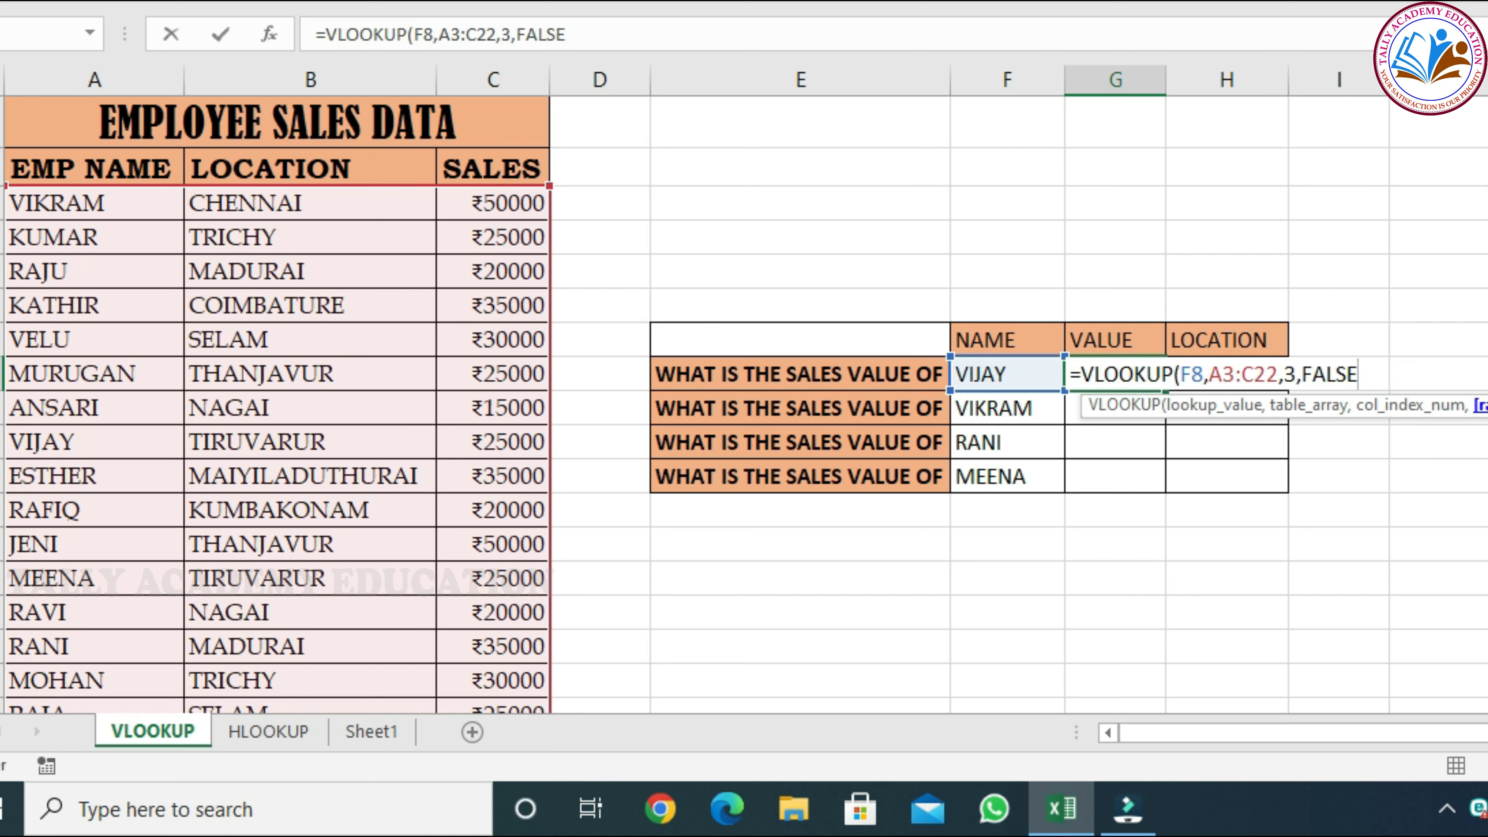
type(")")
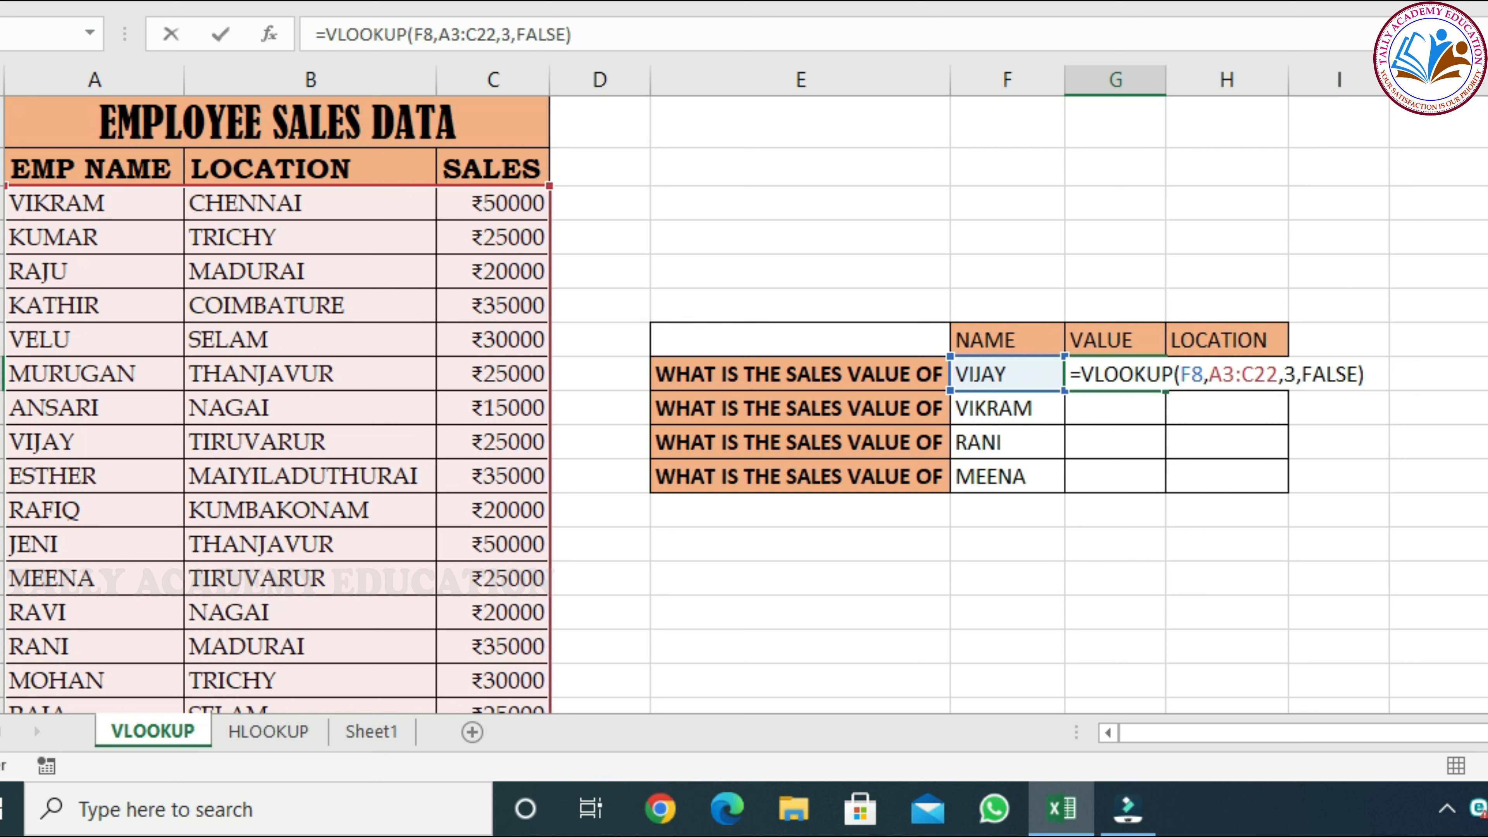
key("Return")
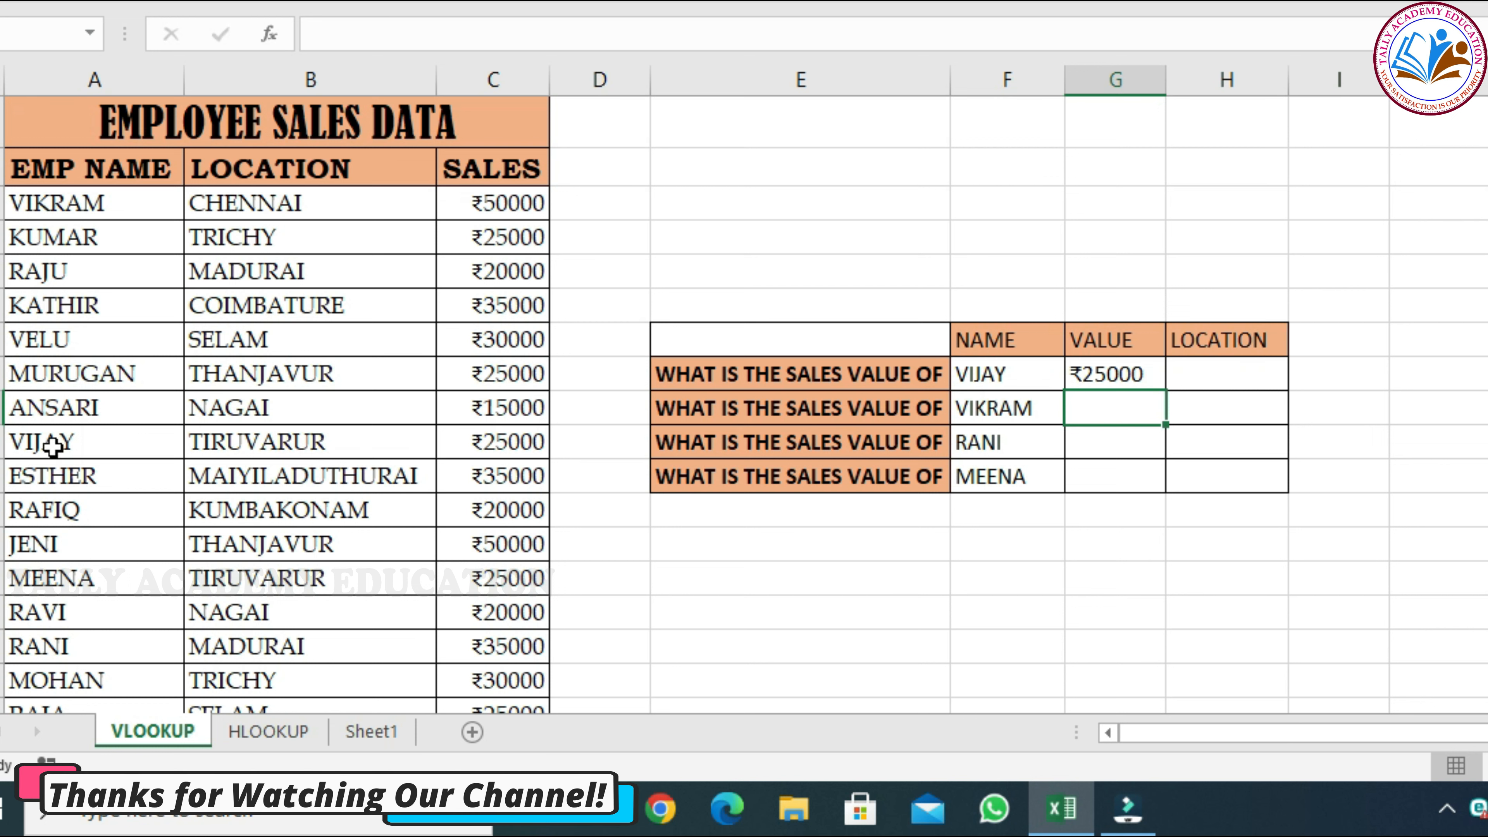
Check the looked-up employee's row in the sales table and fill the G8 formula down to G11.
left_click_drag(50, 442, 508, 451)
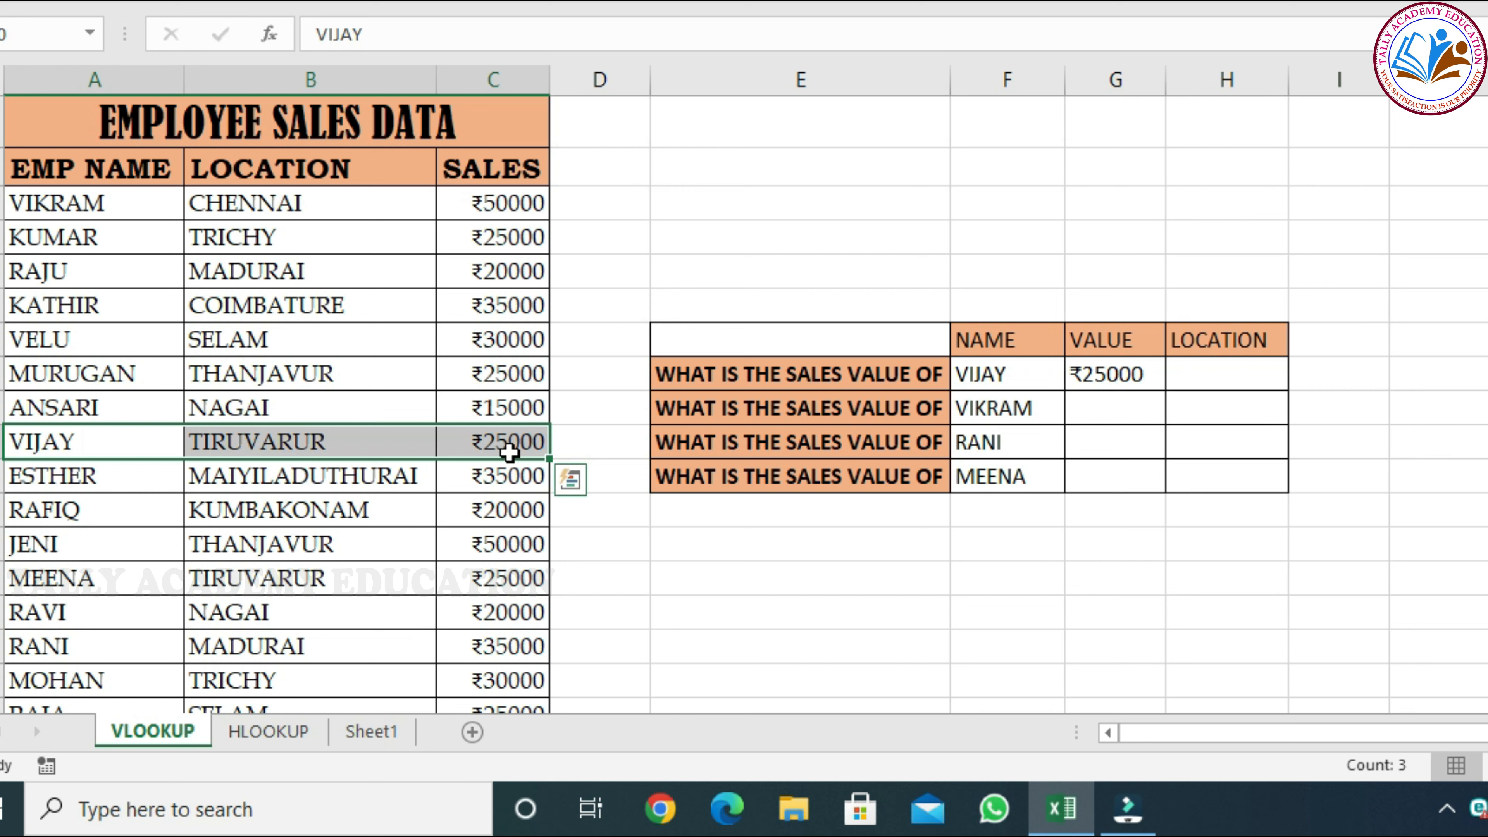
left_click(1095, 374)
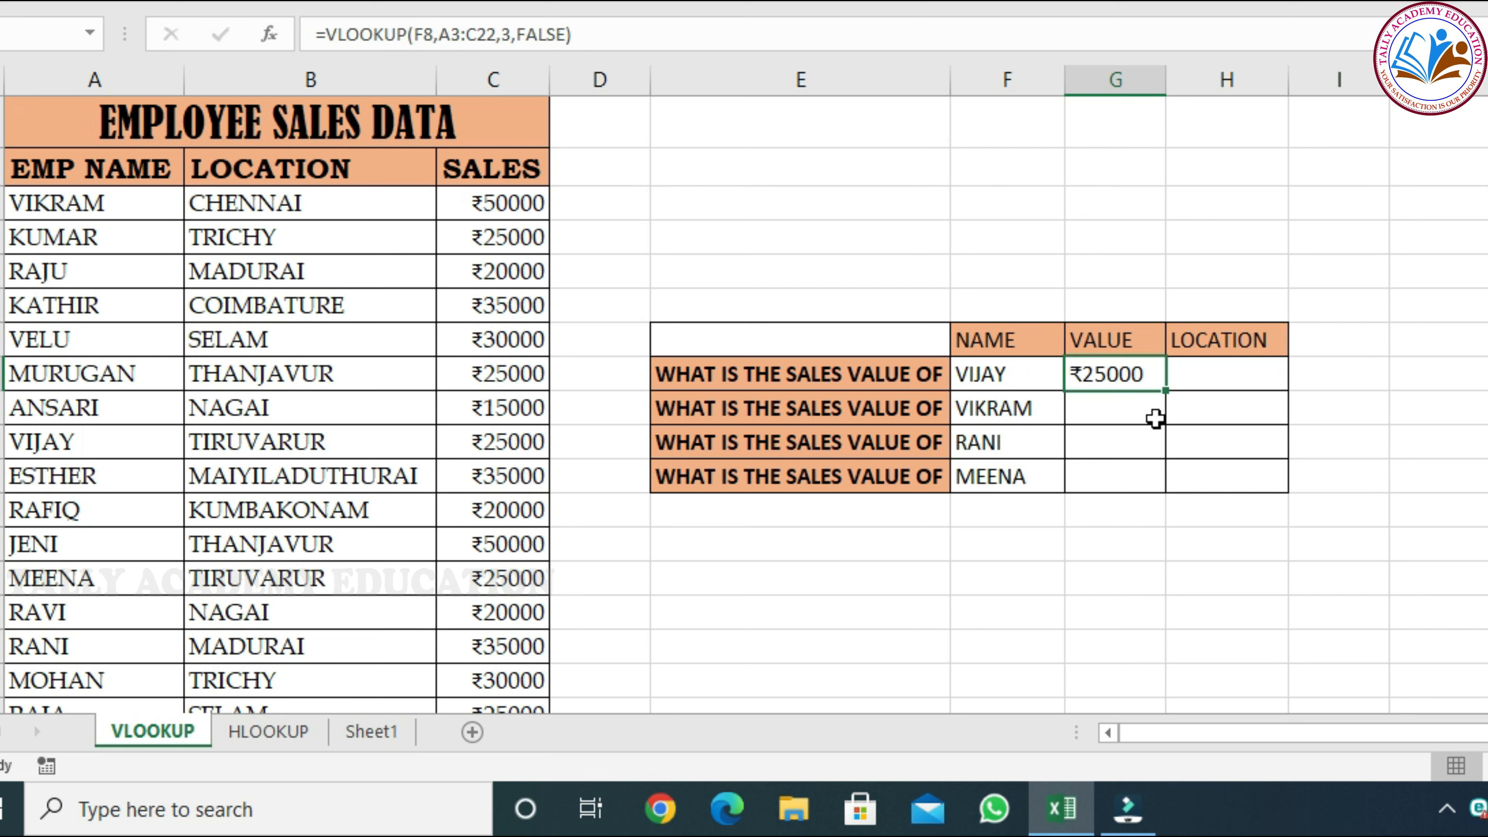
left_click_drag(1168, 390, 1163, 478)
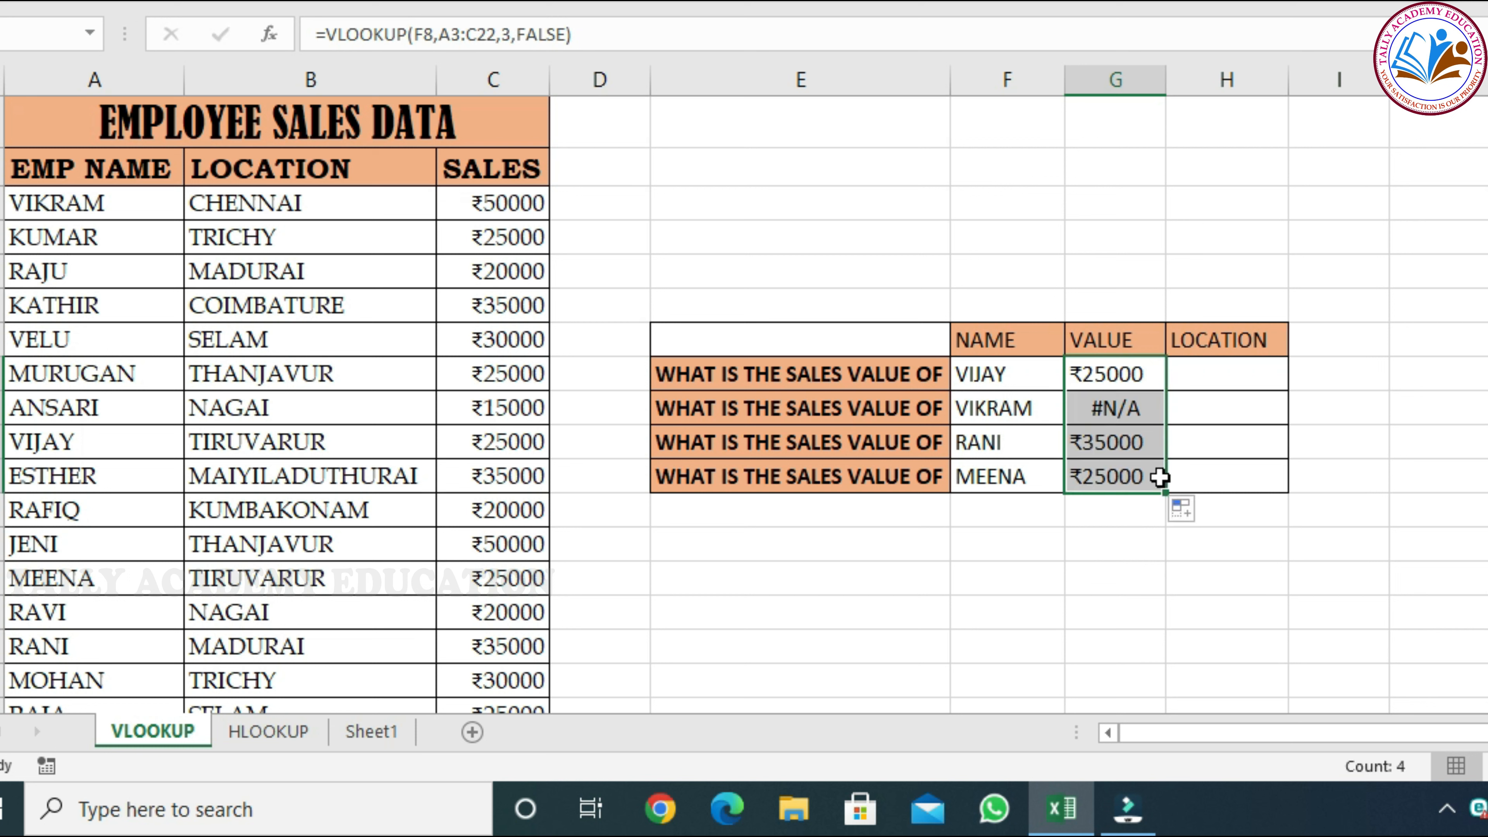
Inspect the cell references of the copied VLOOKUP formula in G9.
left_click(1131, 410)
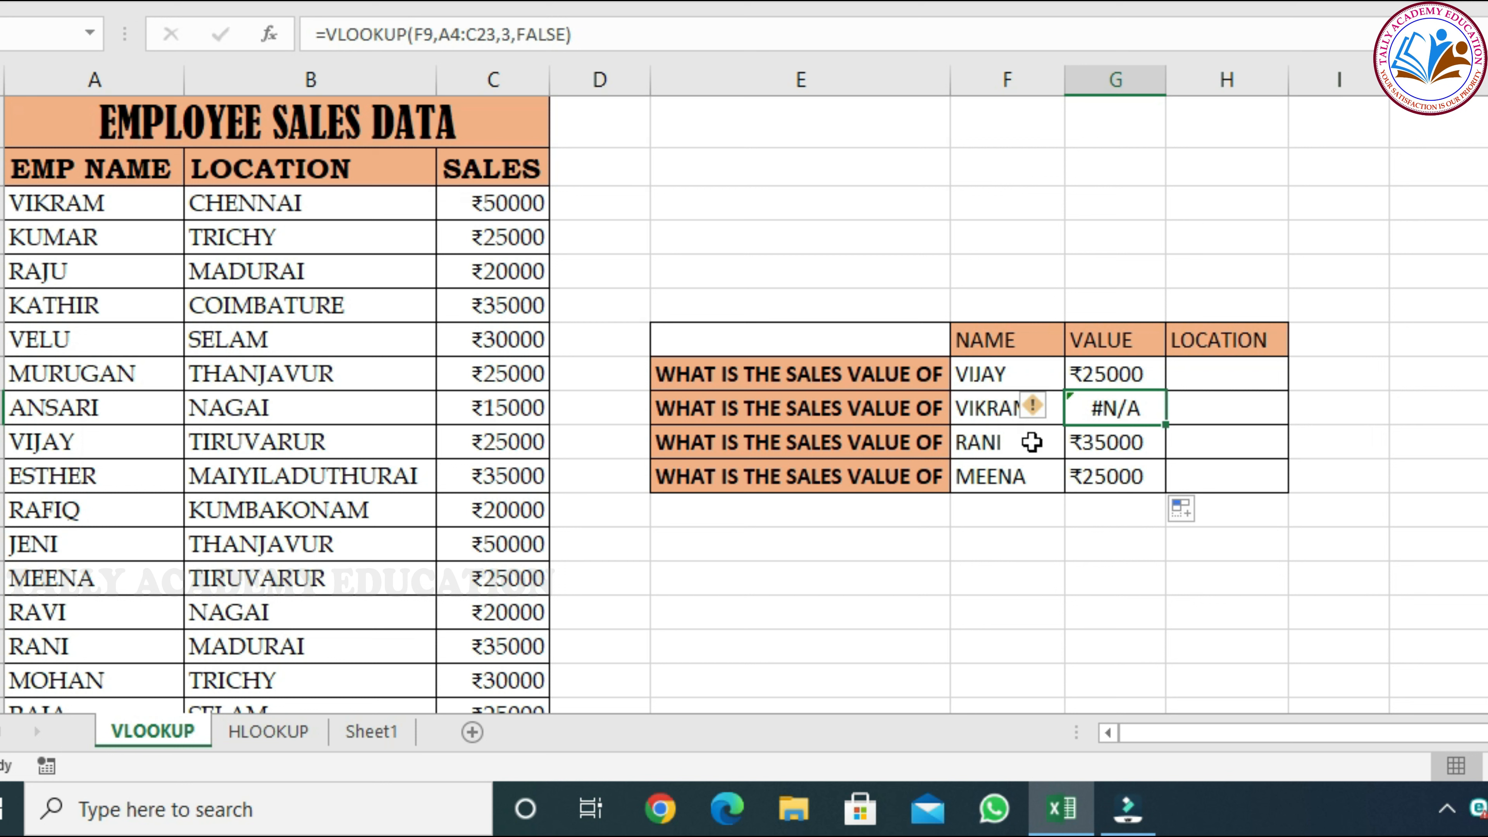
left_click(1110, 413)
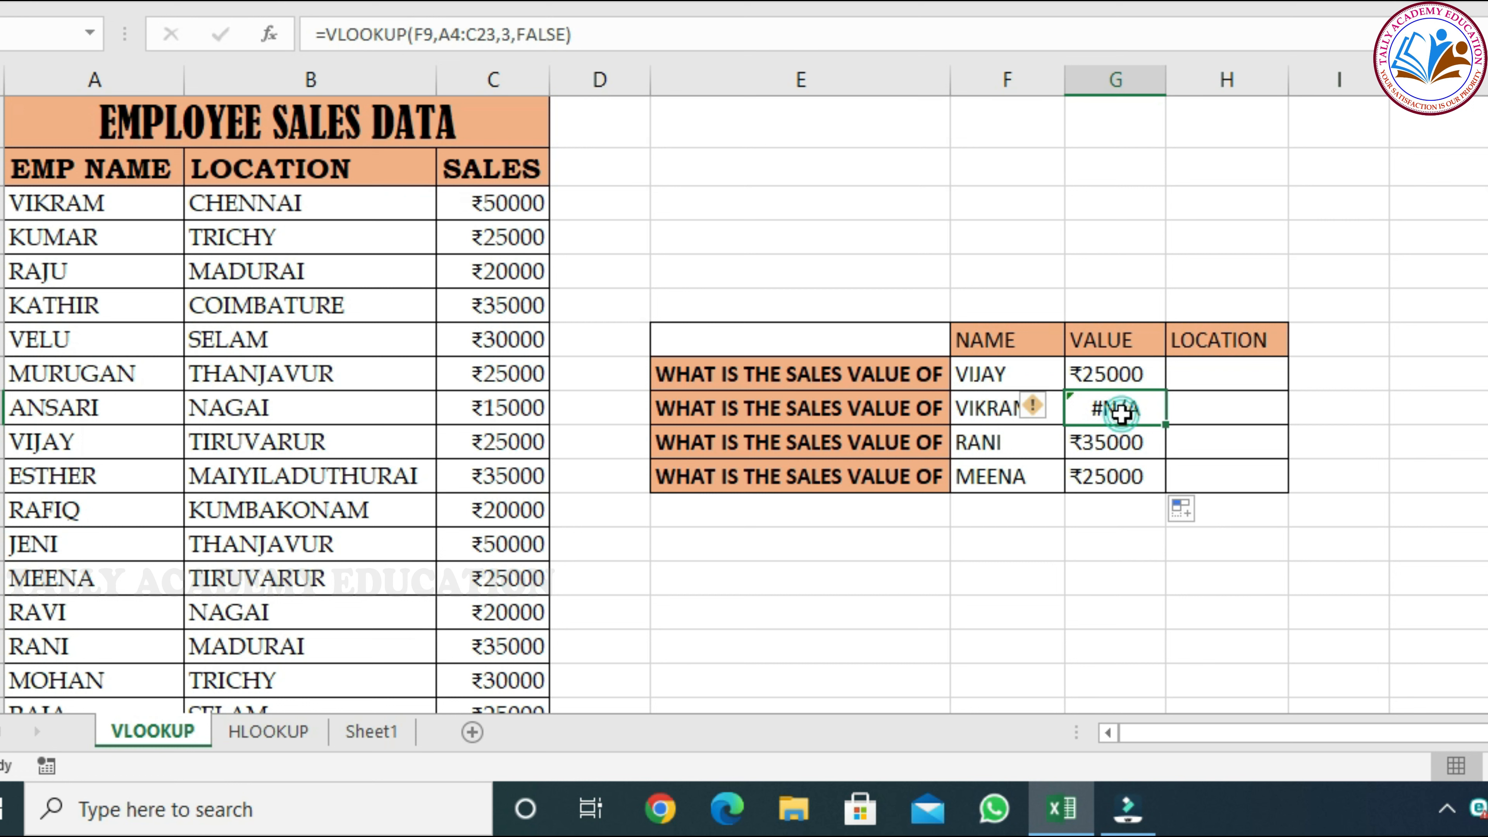
double_click(1121, 413)
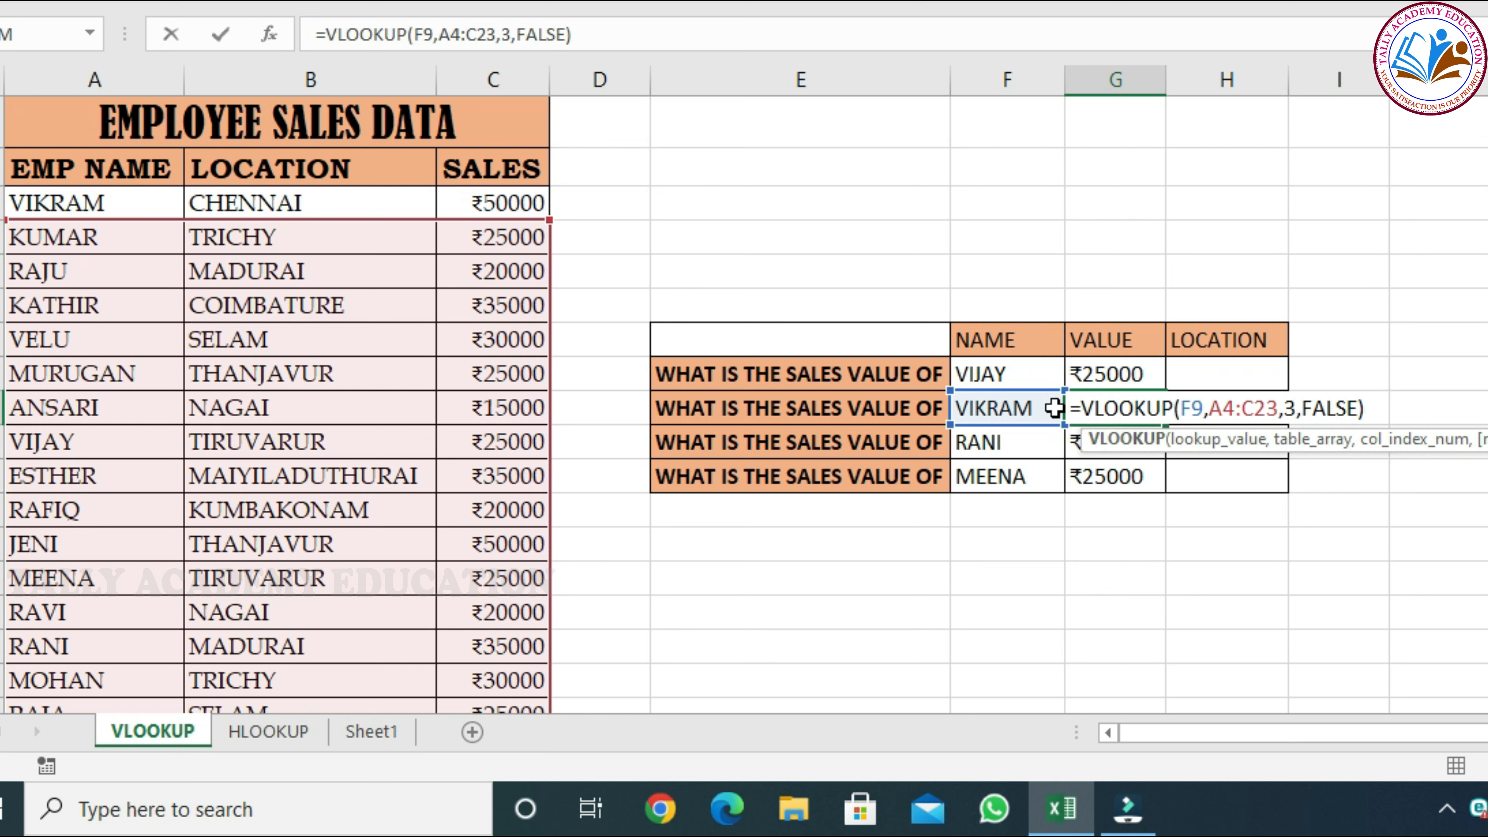
Rewrite the formula in G8 as a VLOOKUP of F8 with the absolute table range $A$3:$C$22.
left_click(1116, 375)
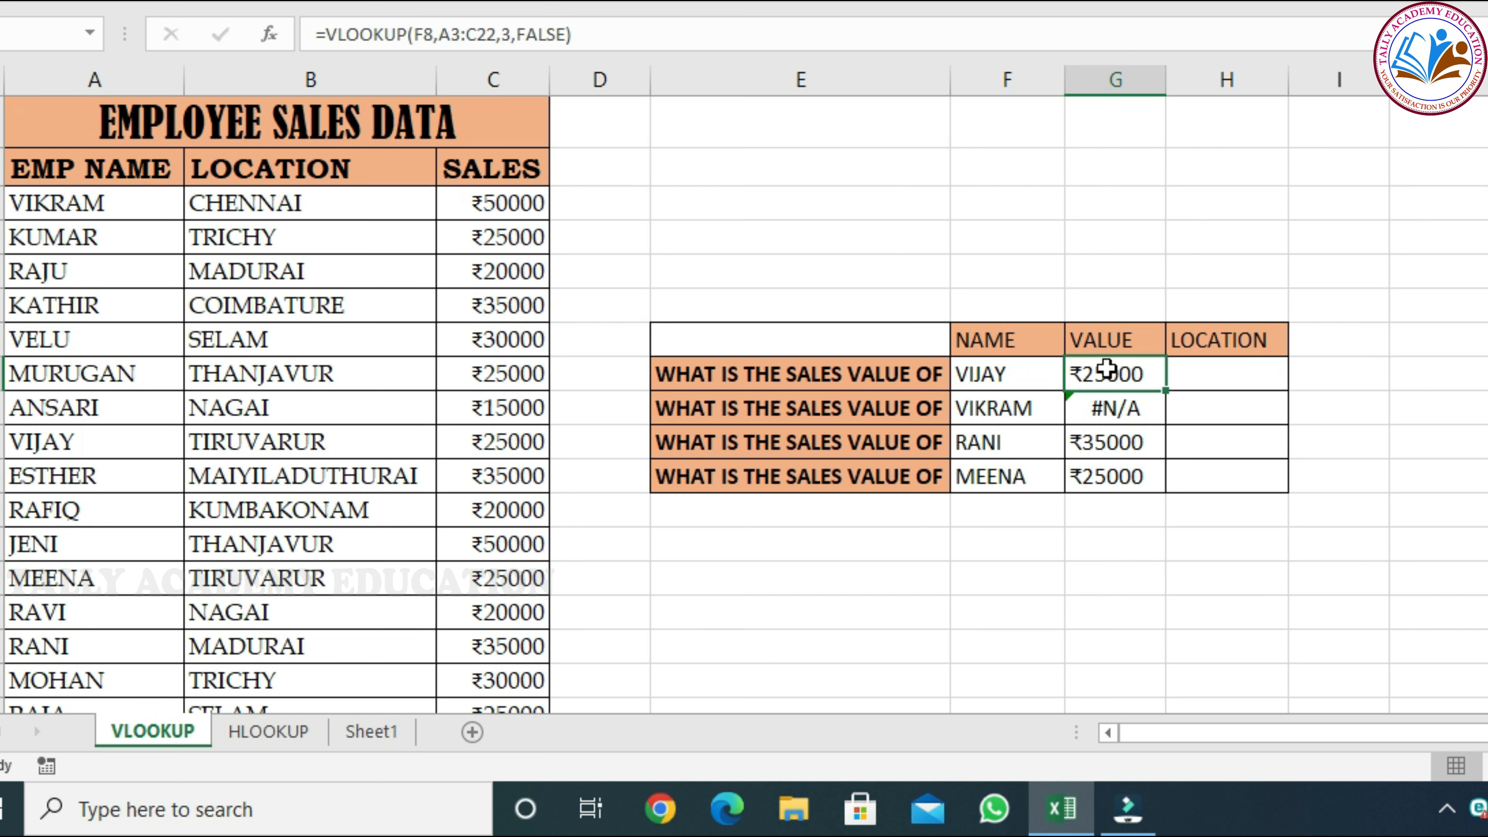
double_click(1123, 395)
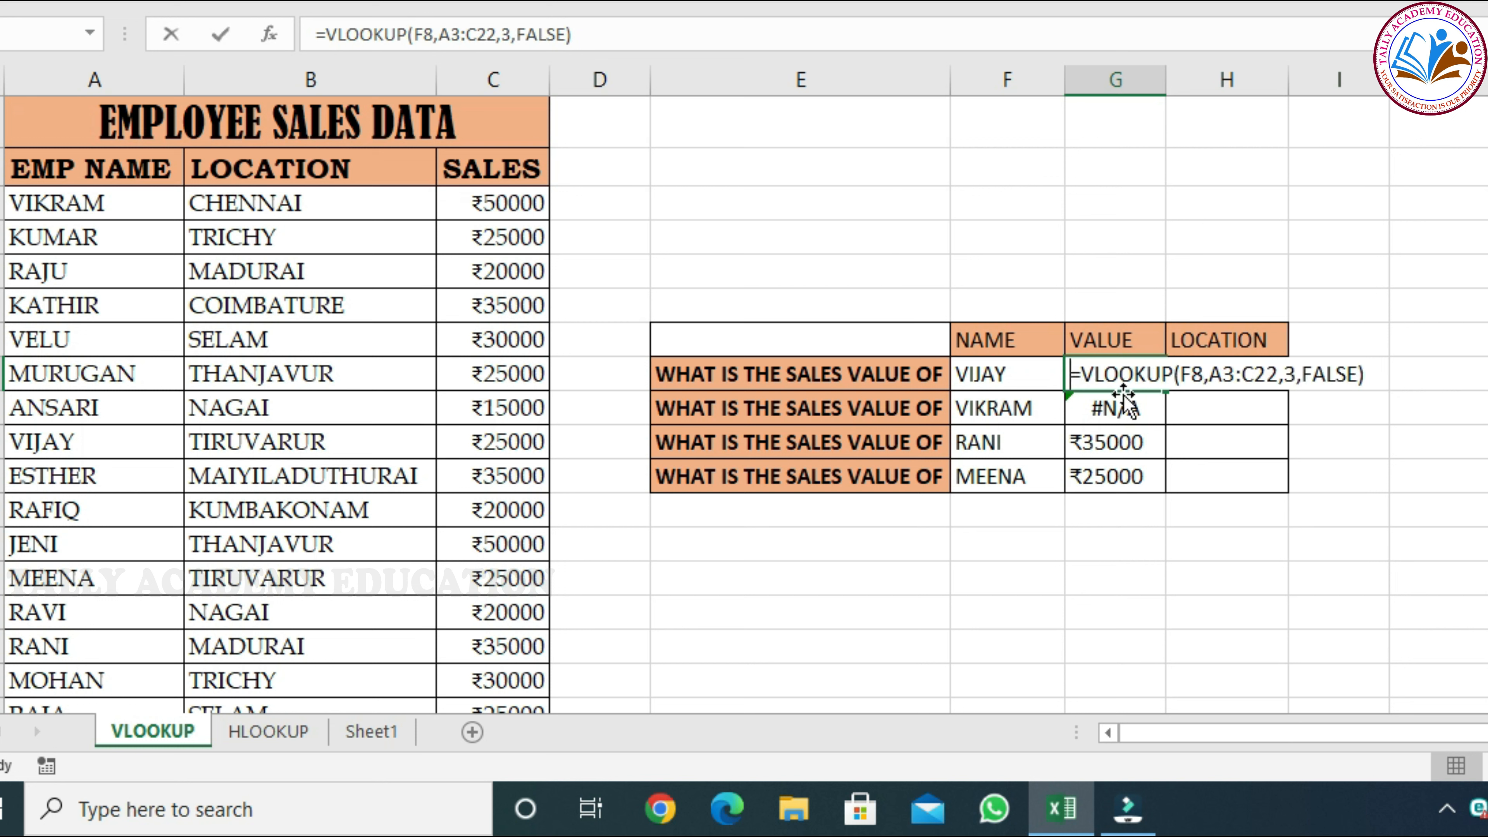
key("Escape")
type("=")
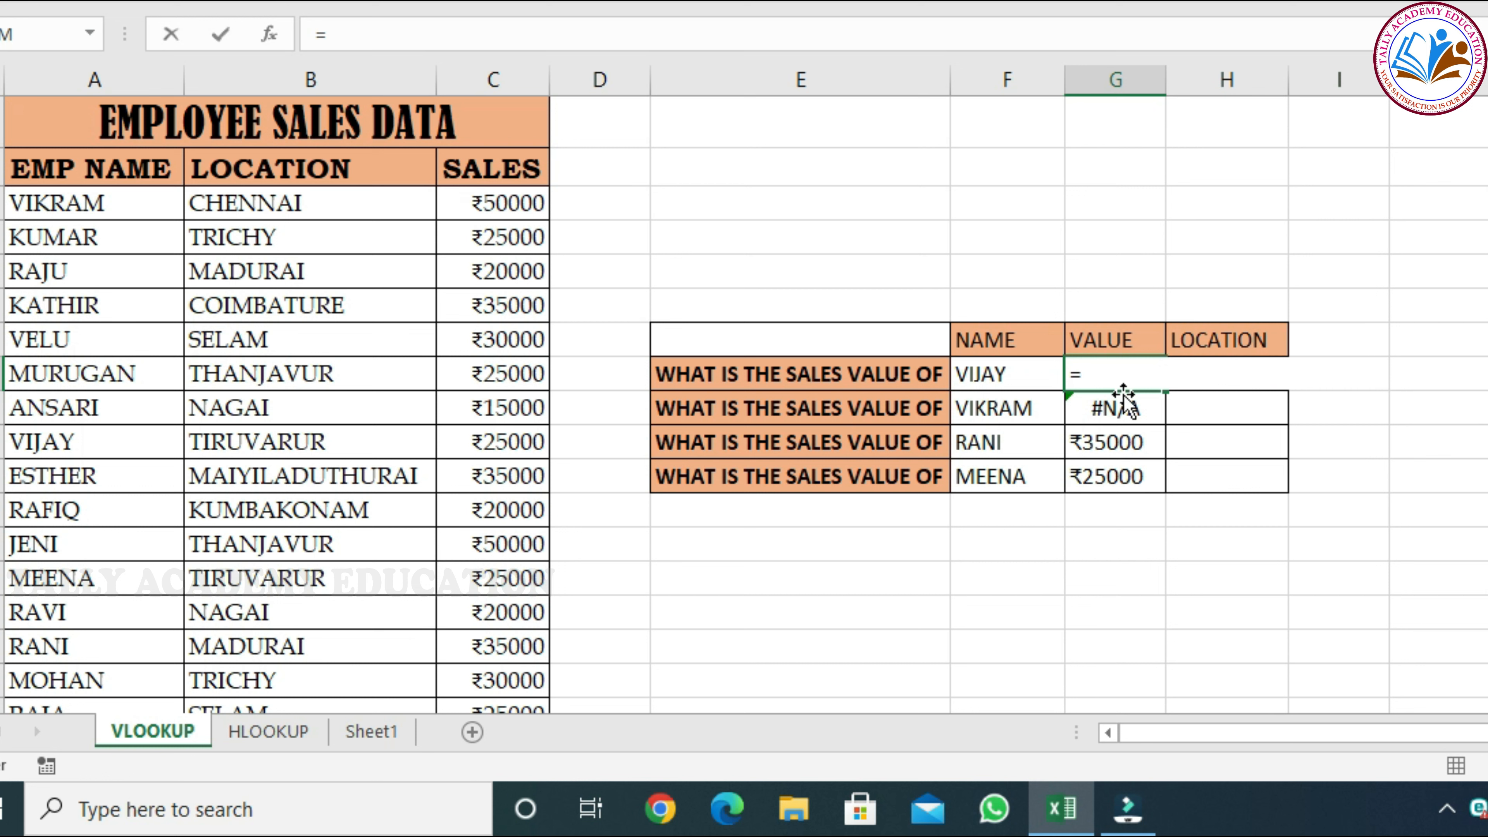
type("VL")
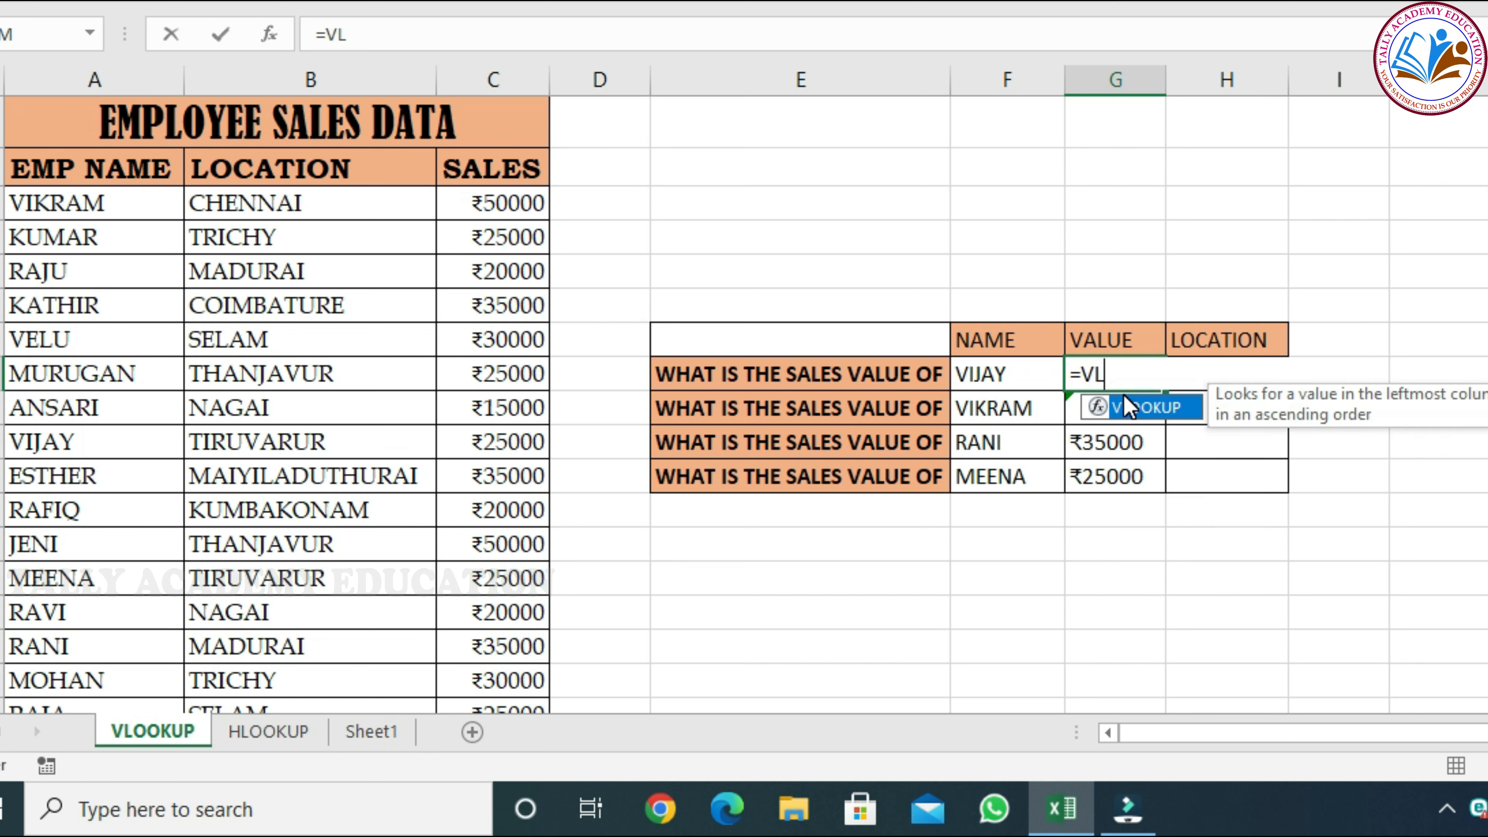
type("OOKUP")
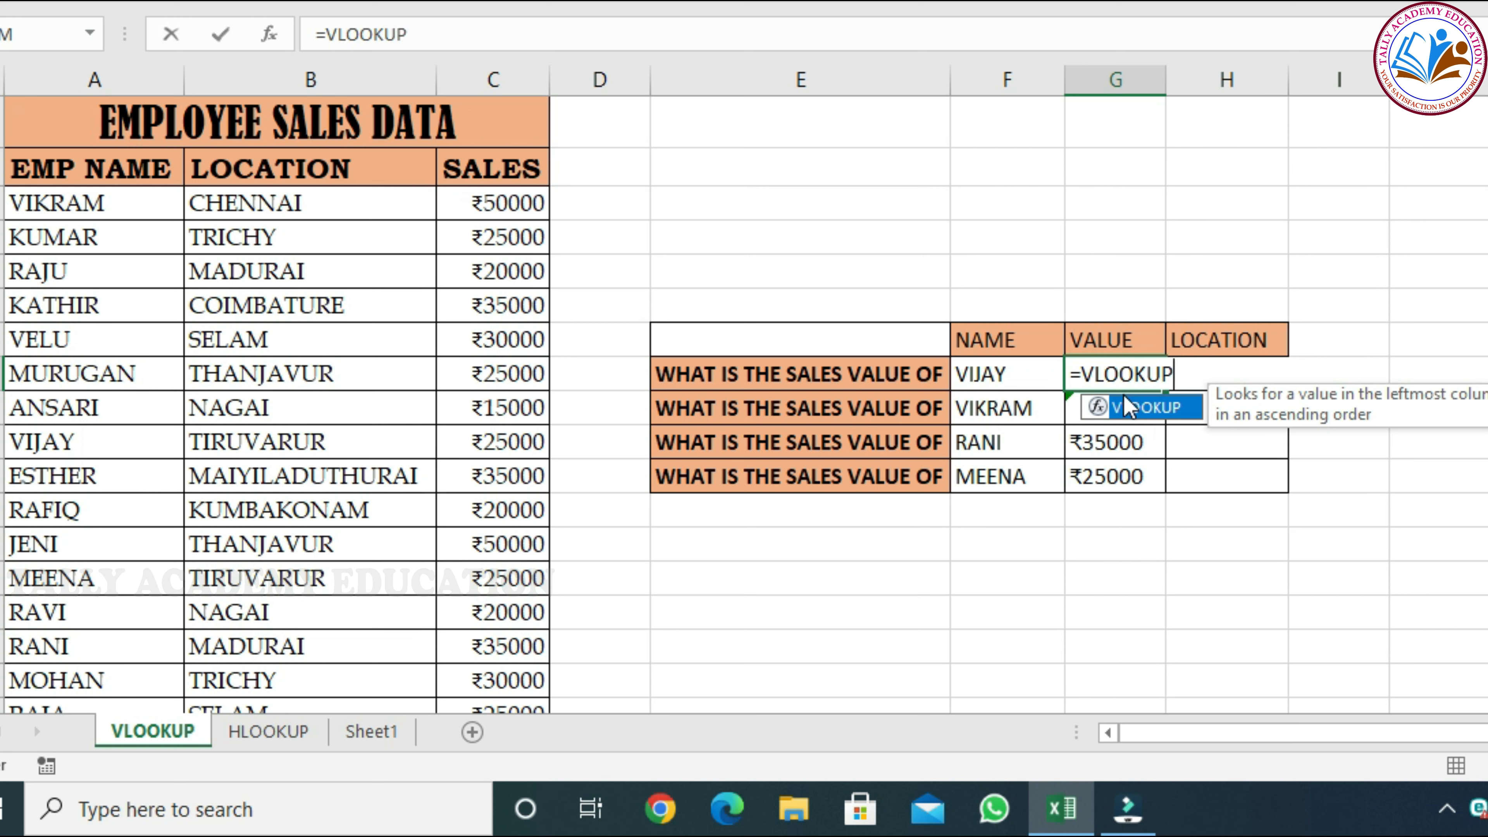
double_click(1125, 404)
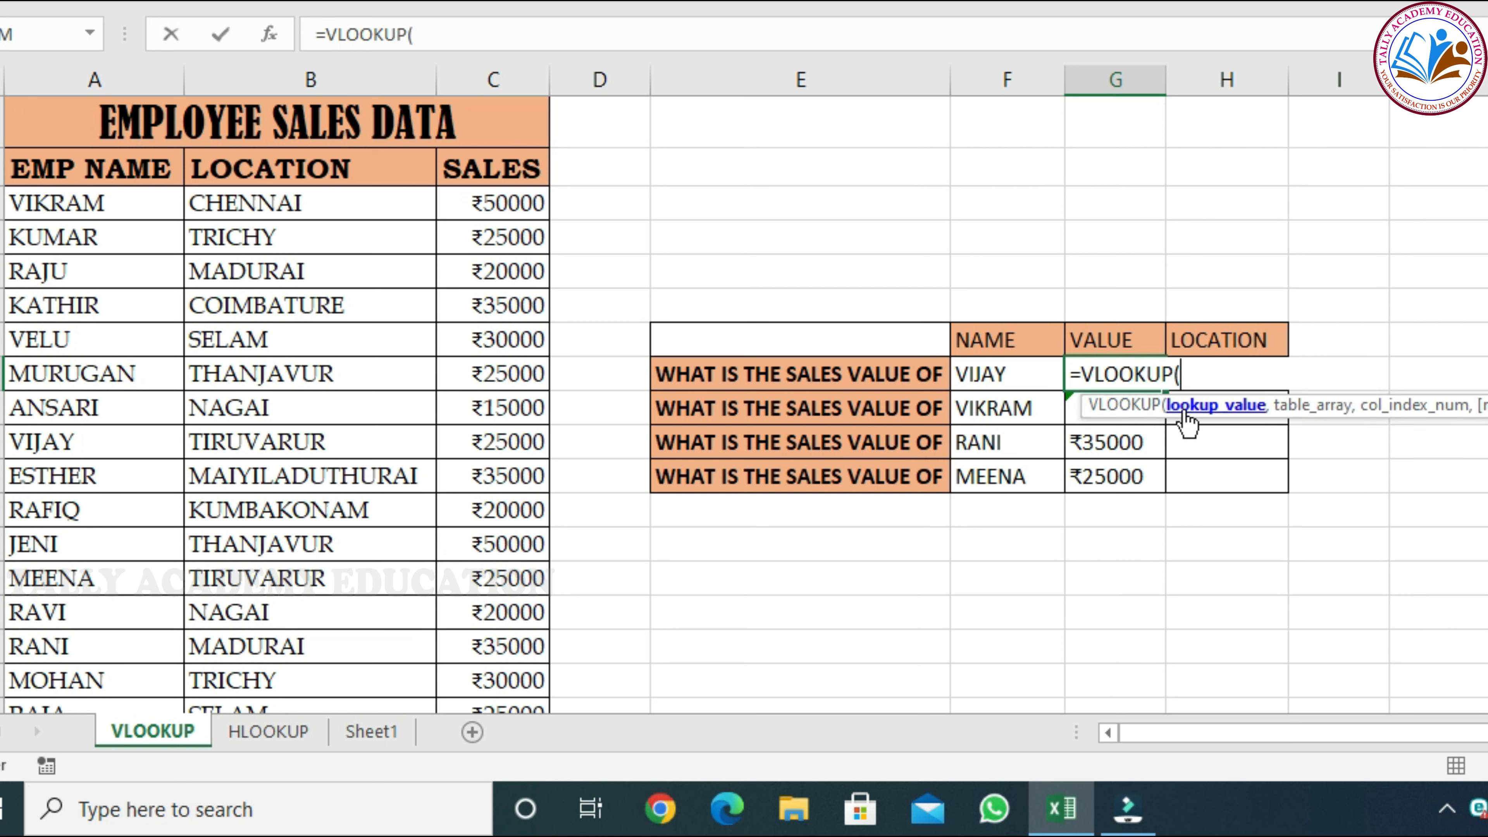
left_click(999, 374)
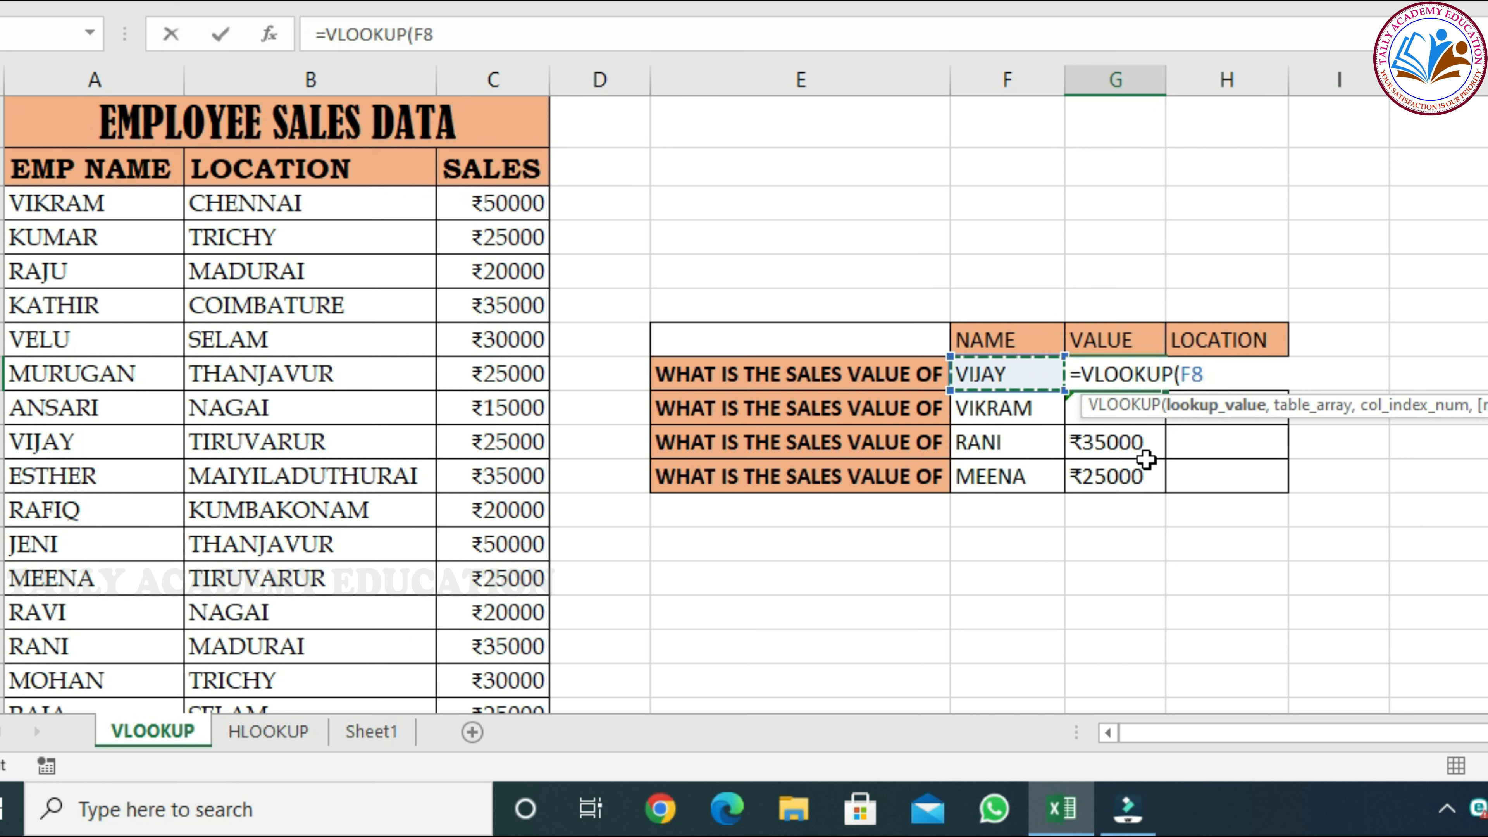
type(",")
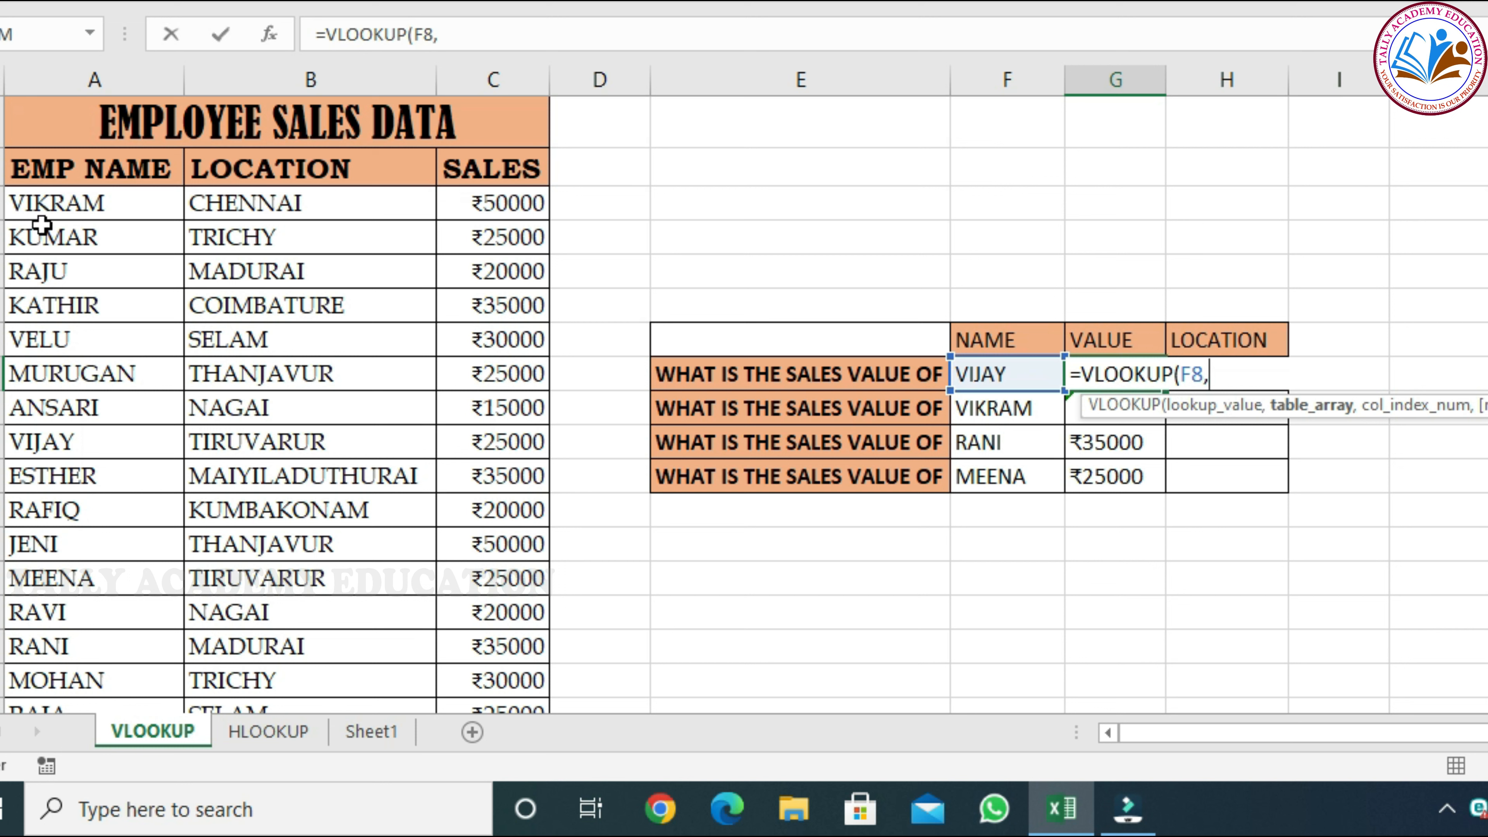
left_click_drag(26, 207, 528, 555)
scroll(1259, 585, "up", 3)
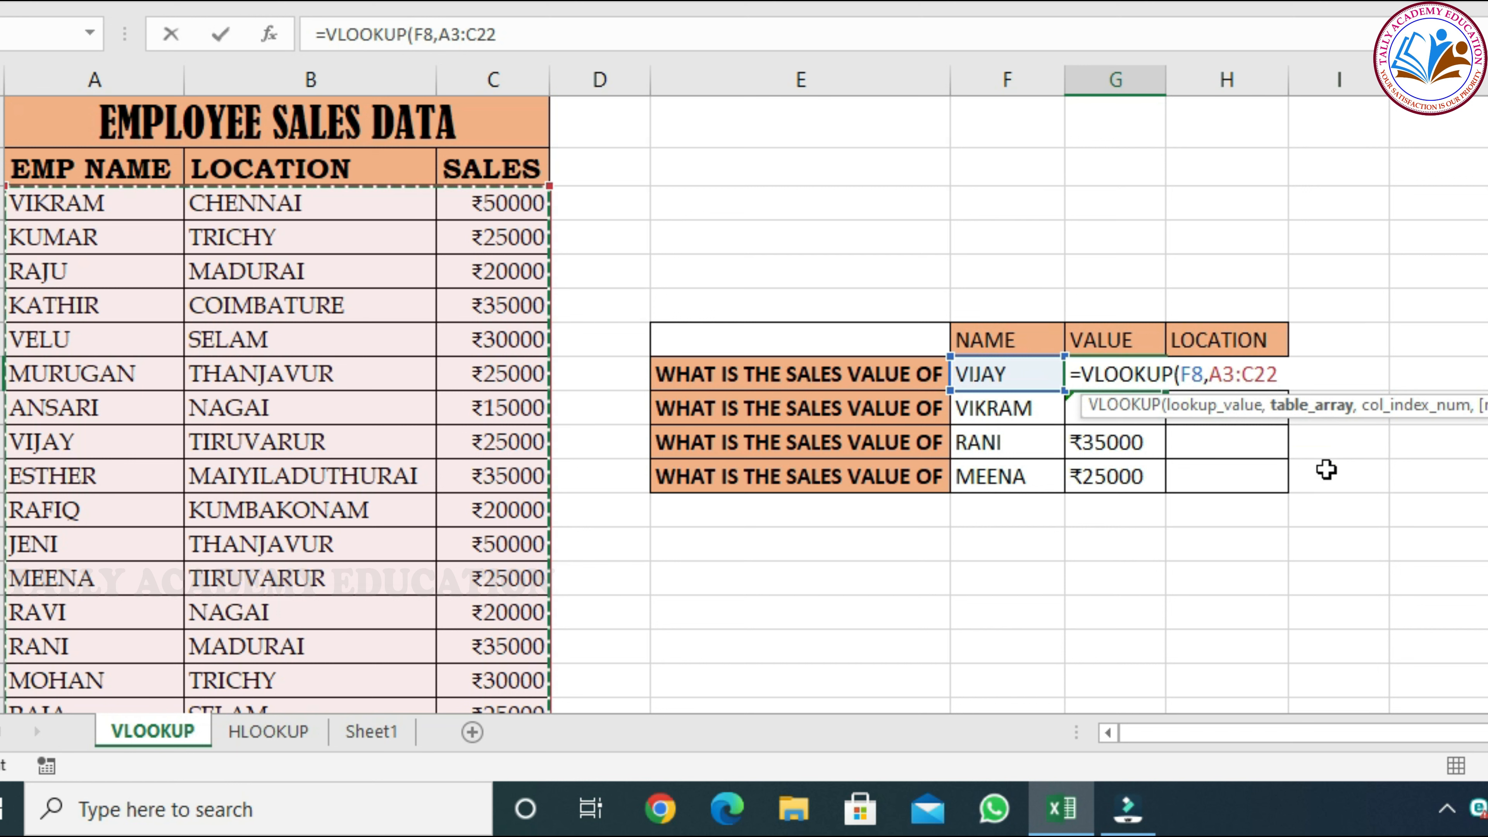
key("F4")
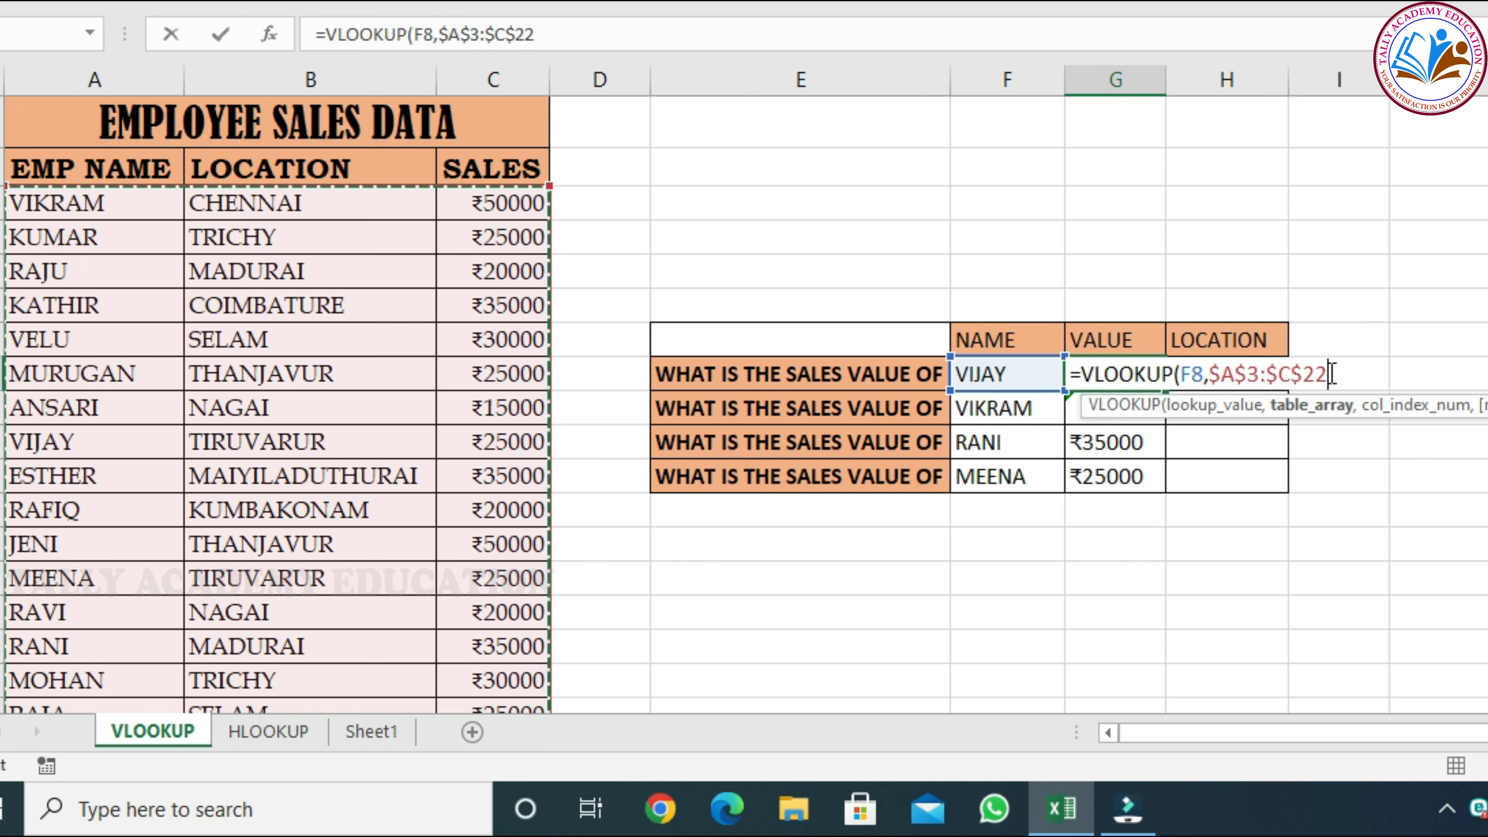
Finish the G8 formula with column index 3 and exact match FALSE.
type(",")
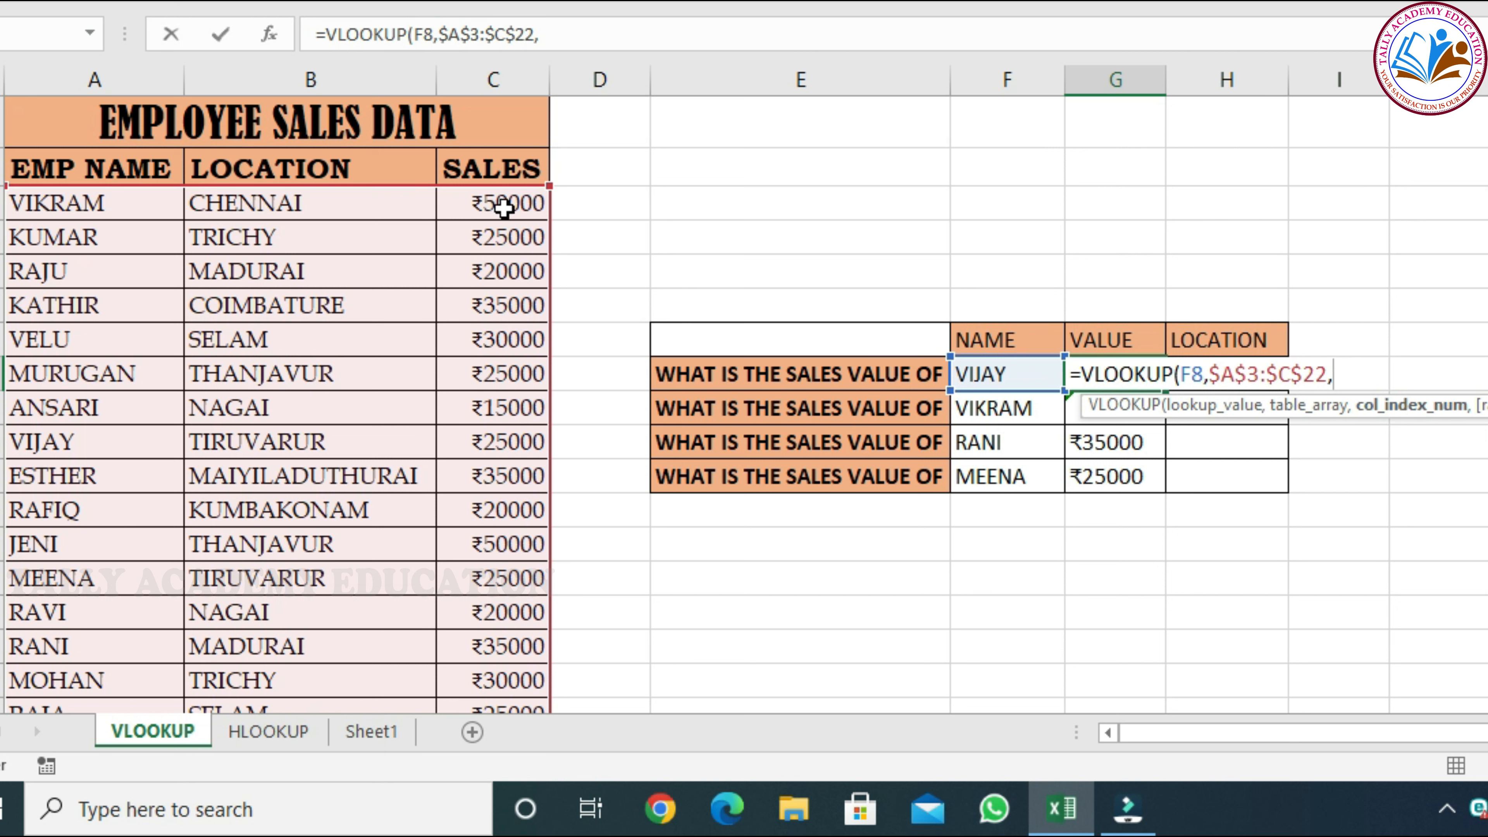
type("3,")
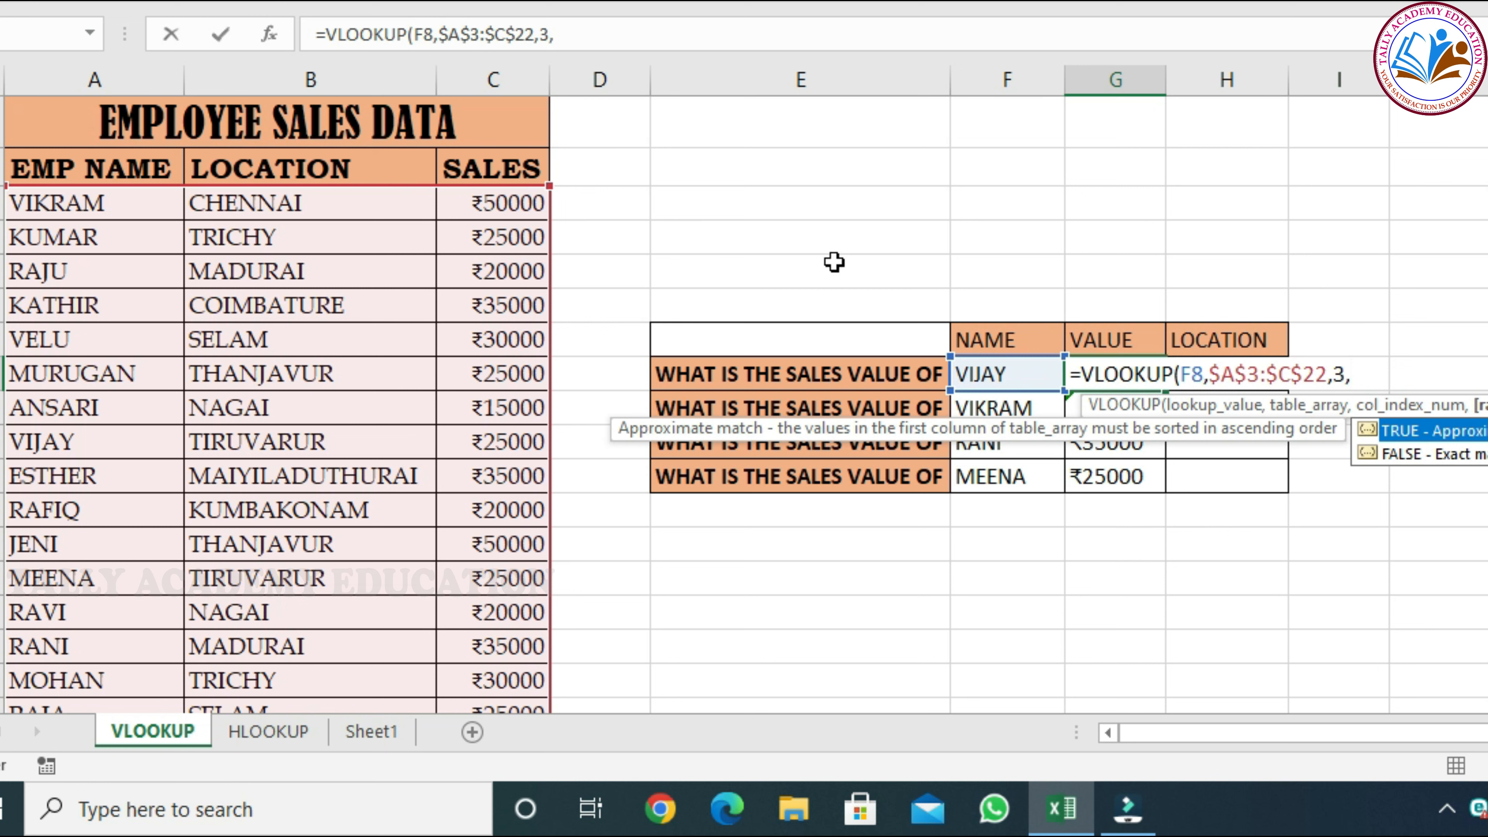
double_click(1426, 455)
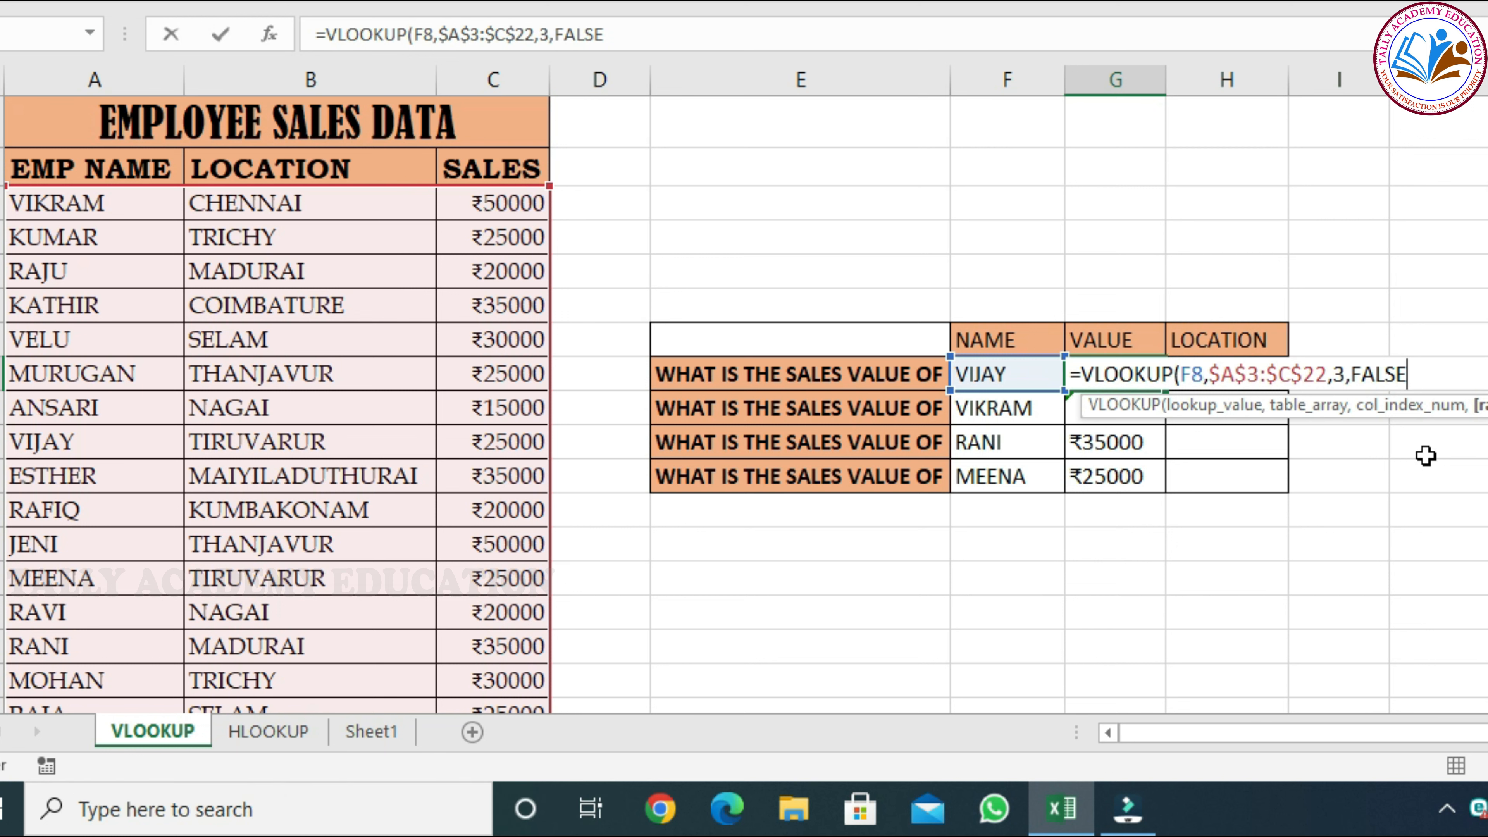
type(")")
key("Return")
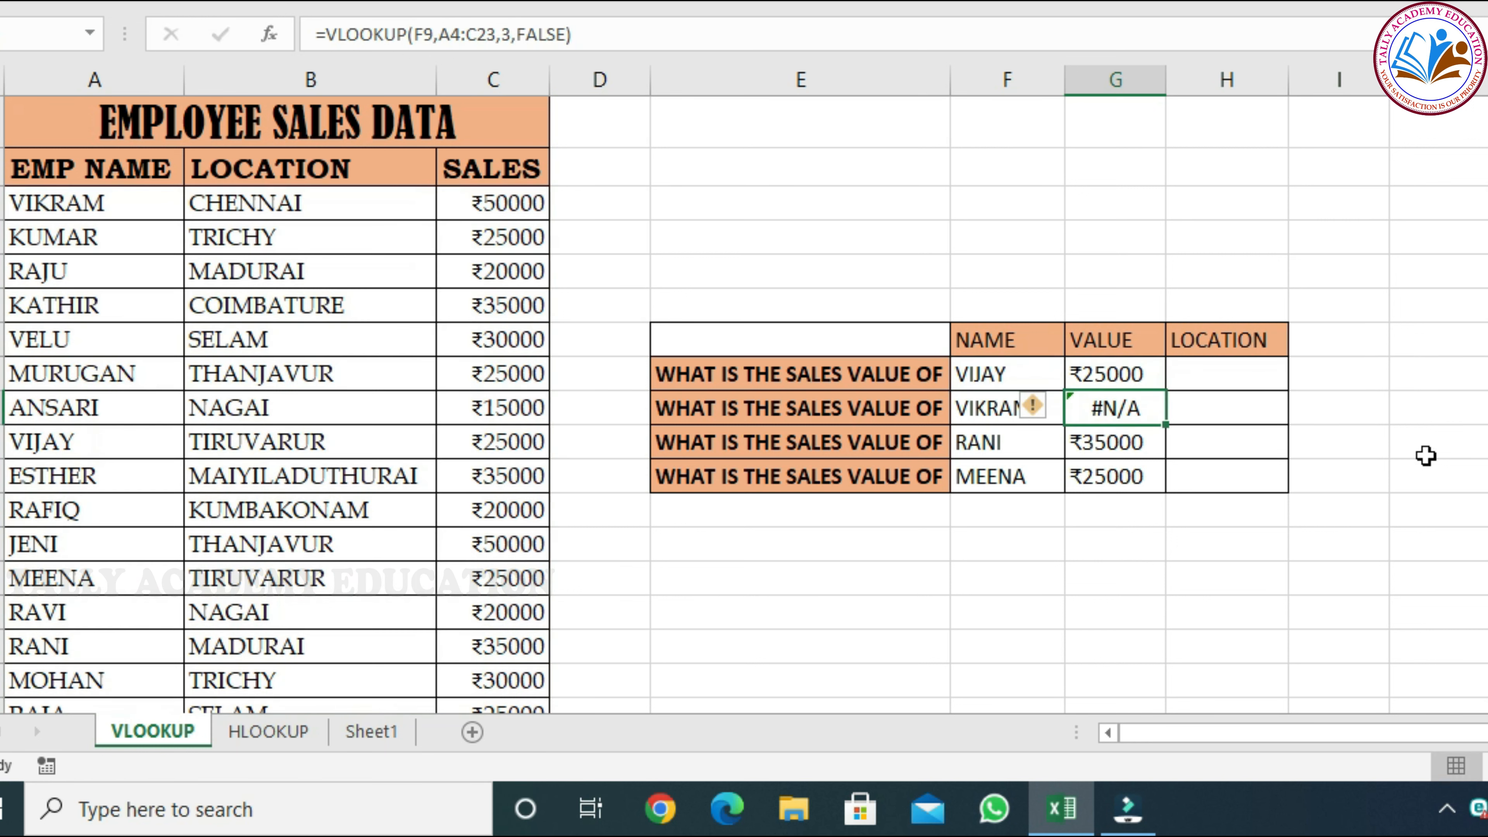
Fill the corrected G8 formula down to G11 and check the copy in G9.
left_click(1131, 381)
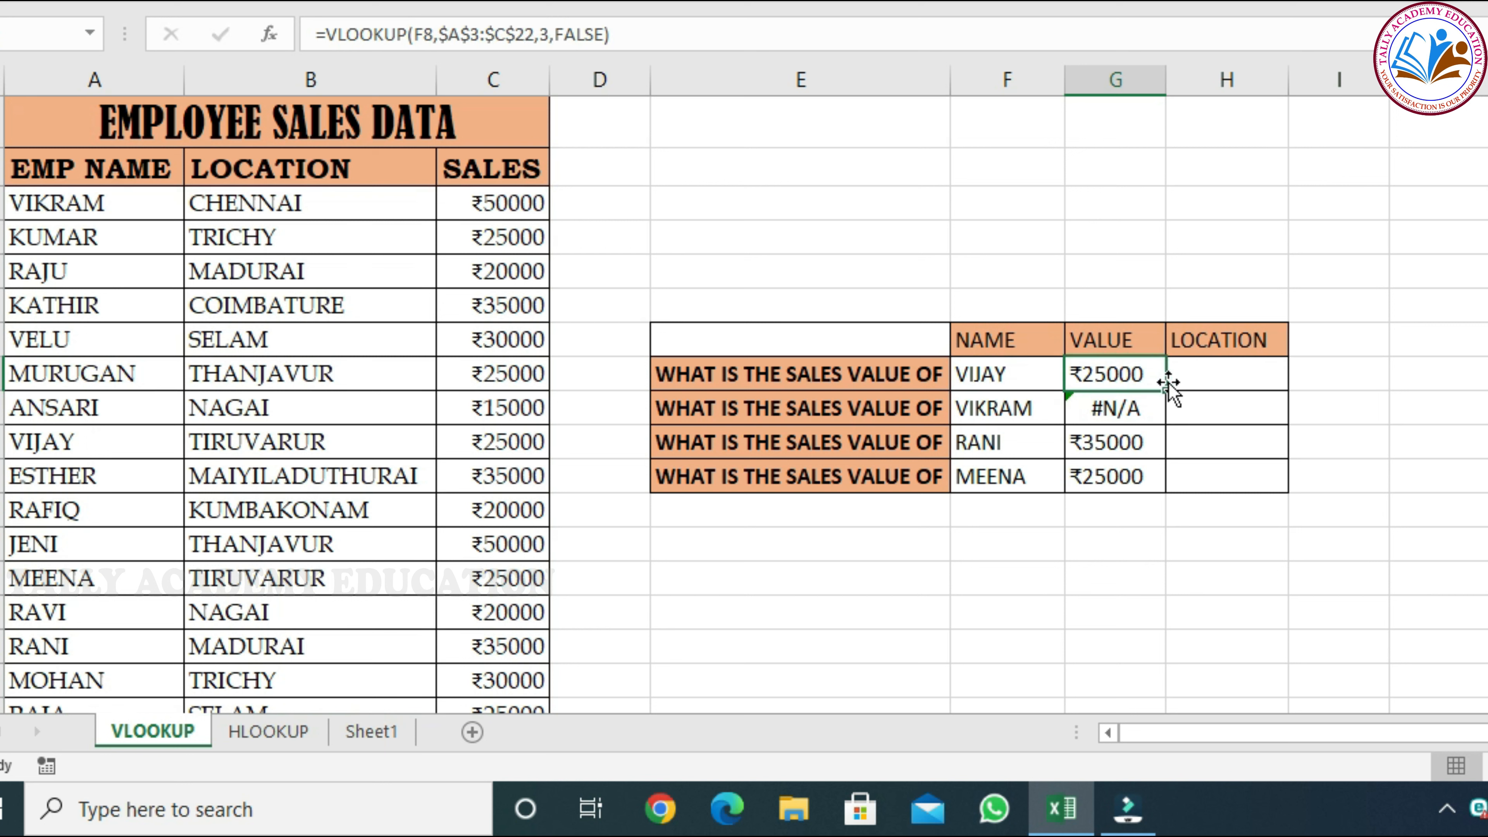
left_click_drag(1166, 395, 1167, 480)
left_click(1137, 407)
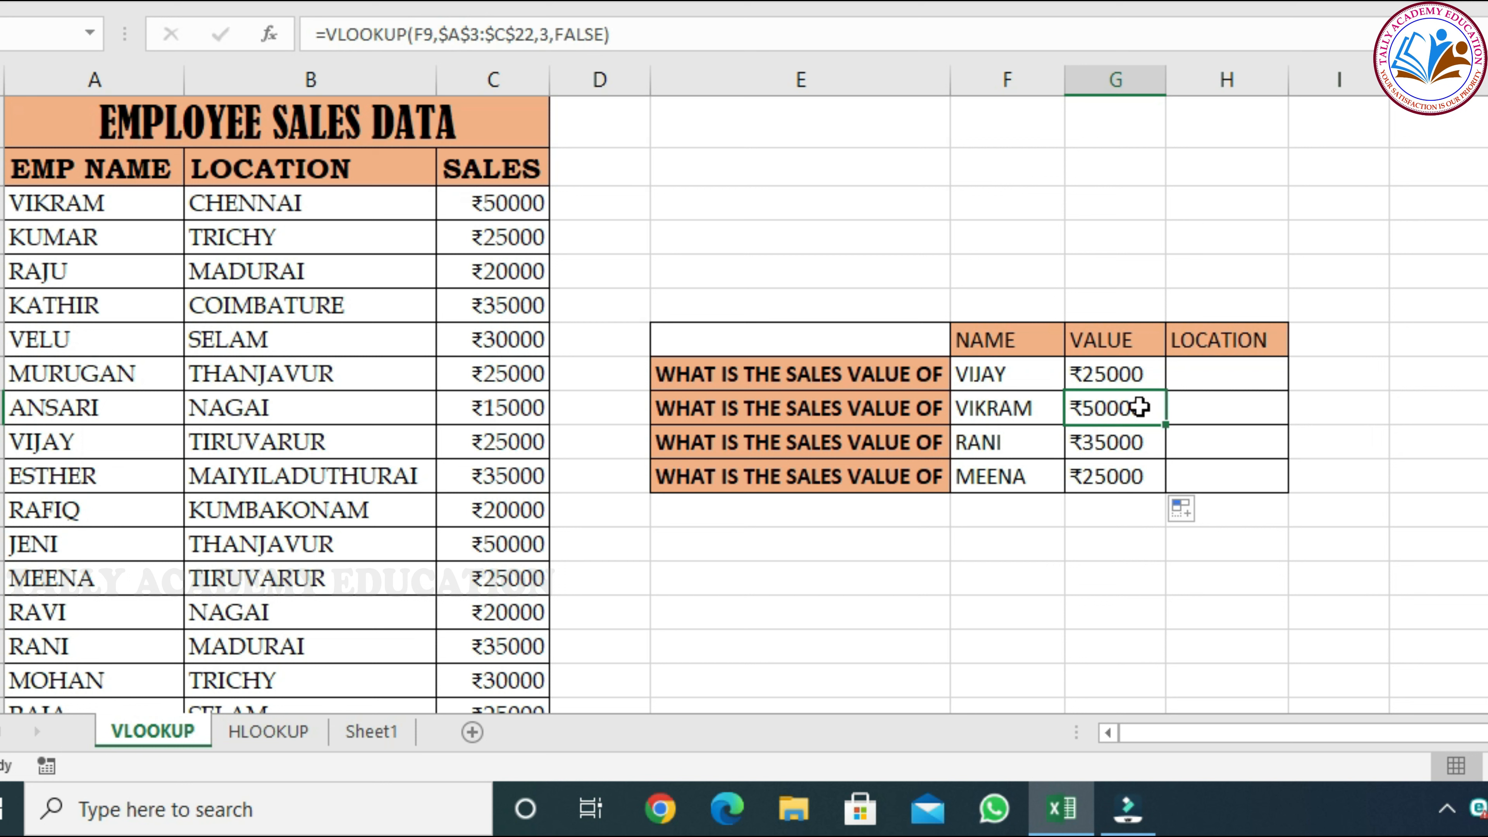
Start a VLOOKUP formula in H8 with F8 as the lookup value and the absolute table range $A$3:$C$22.
left_click(1212, 378)
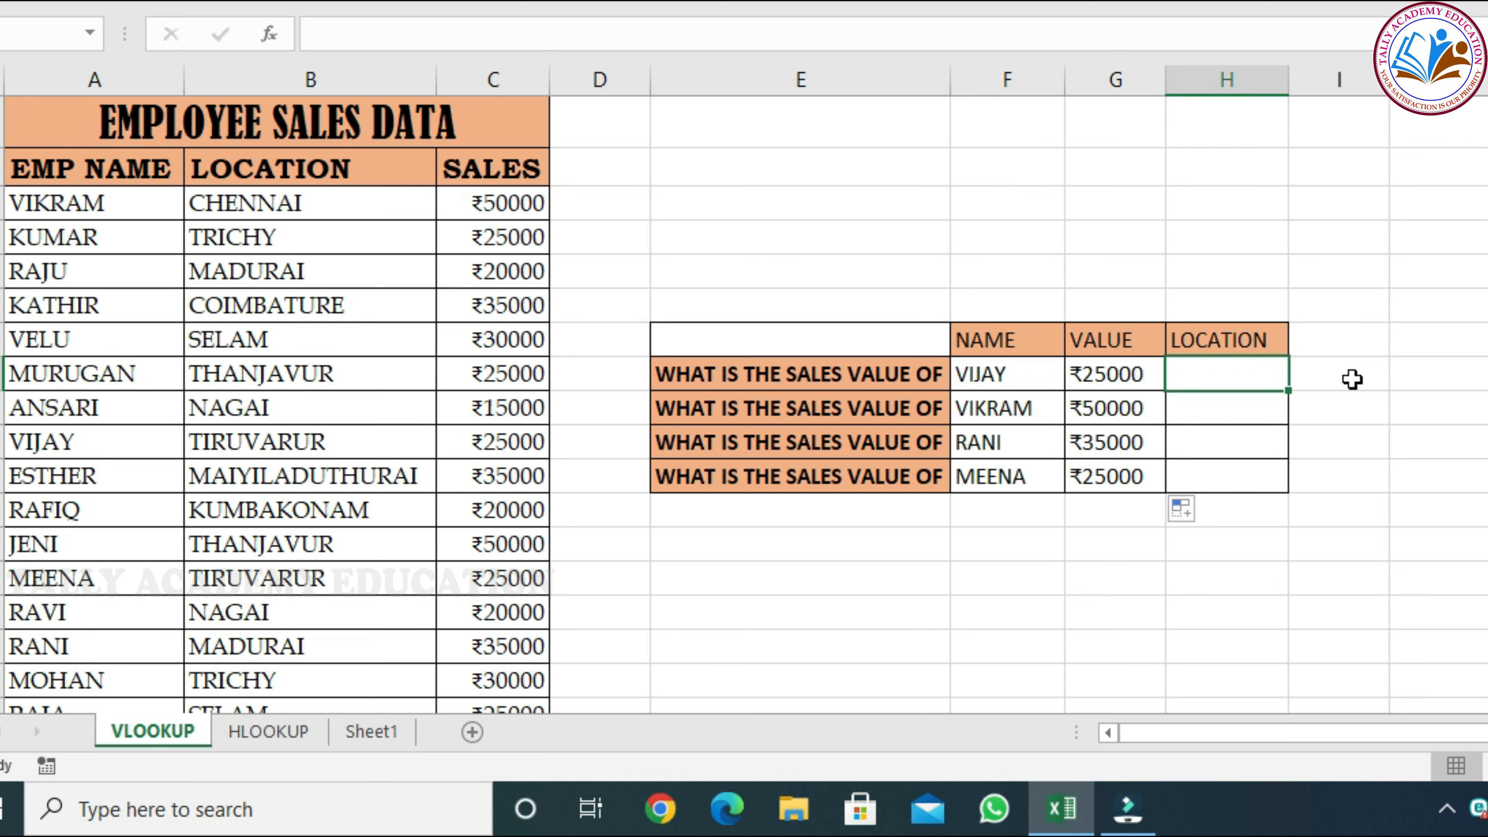
type("=")
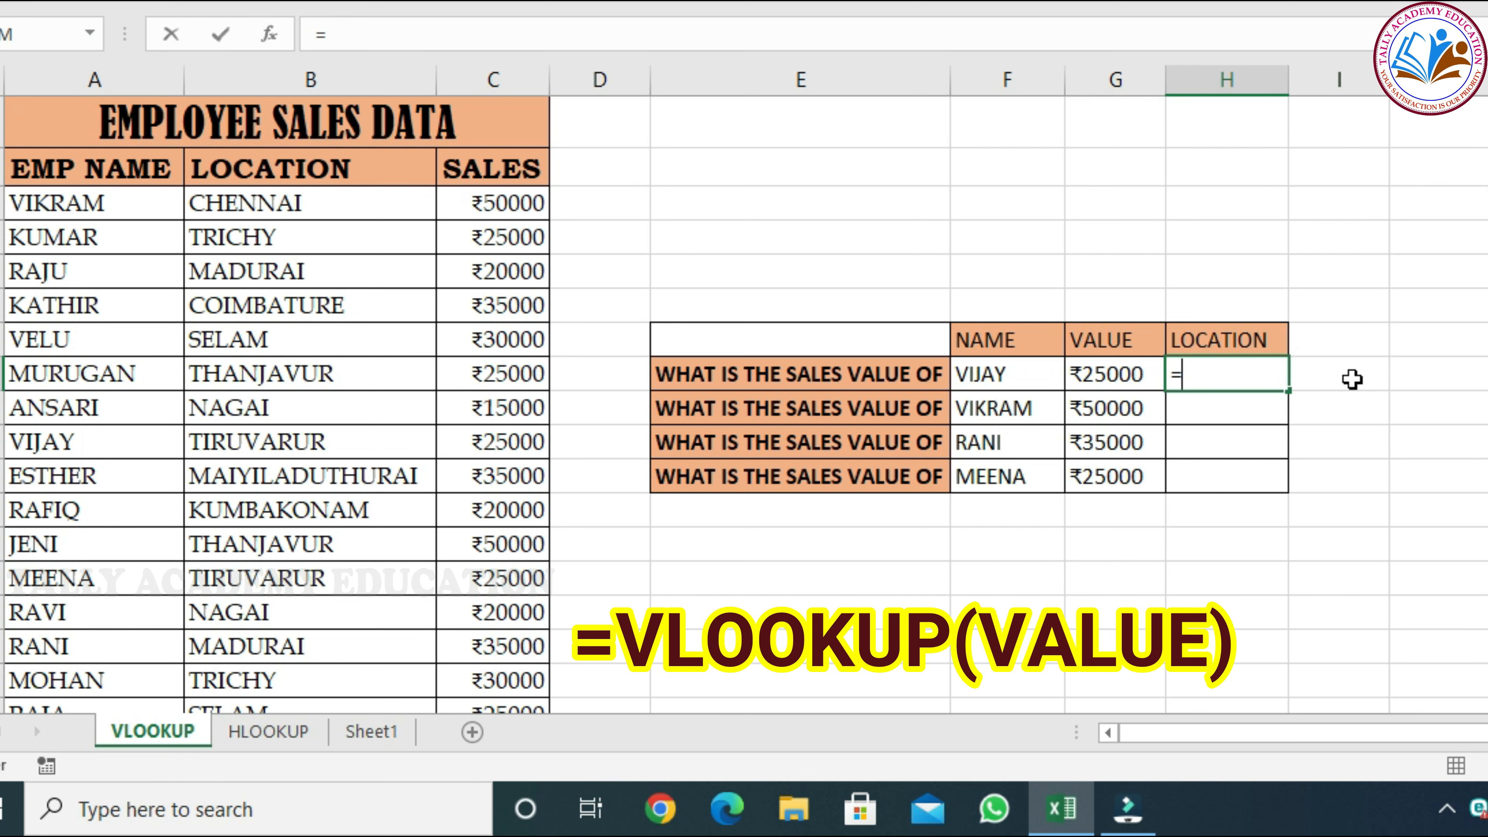
type("VLOOKUP")
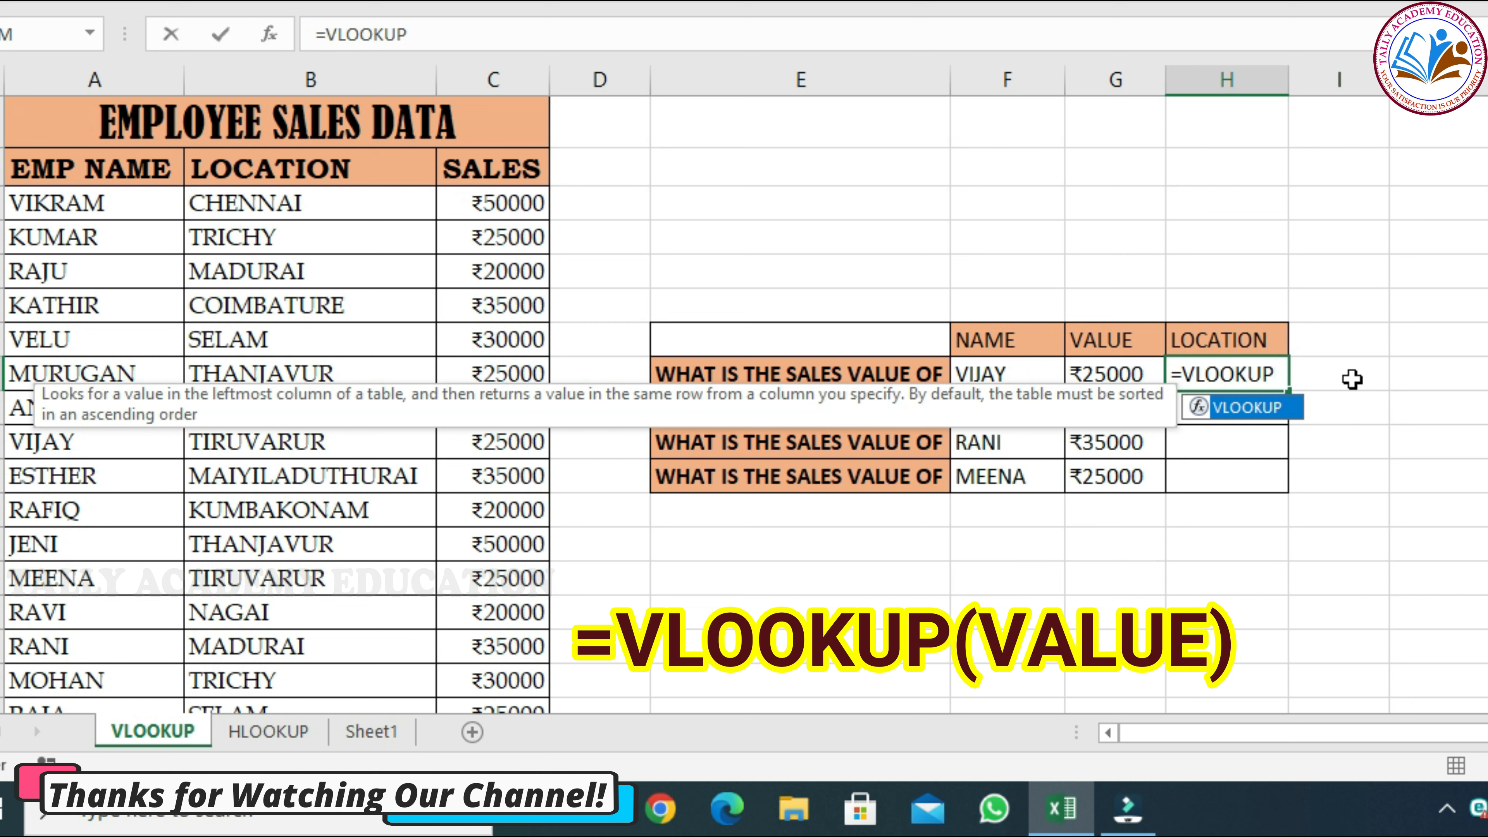
type("(")
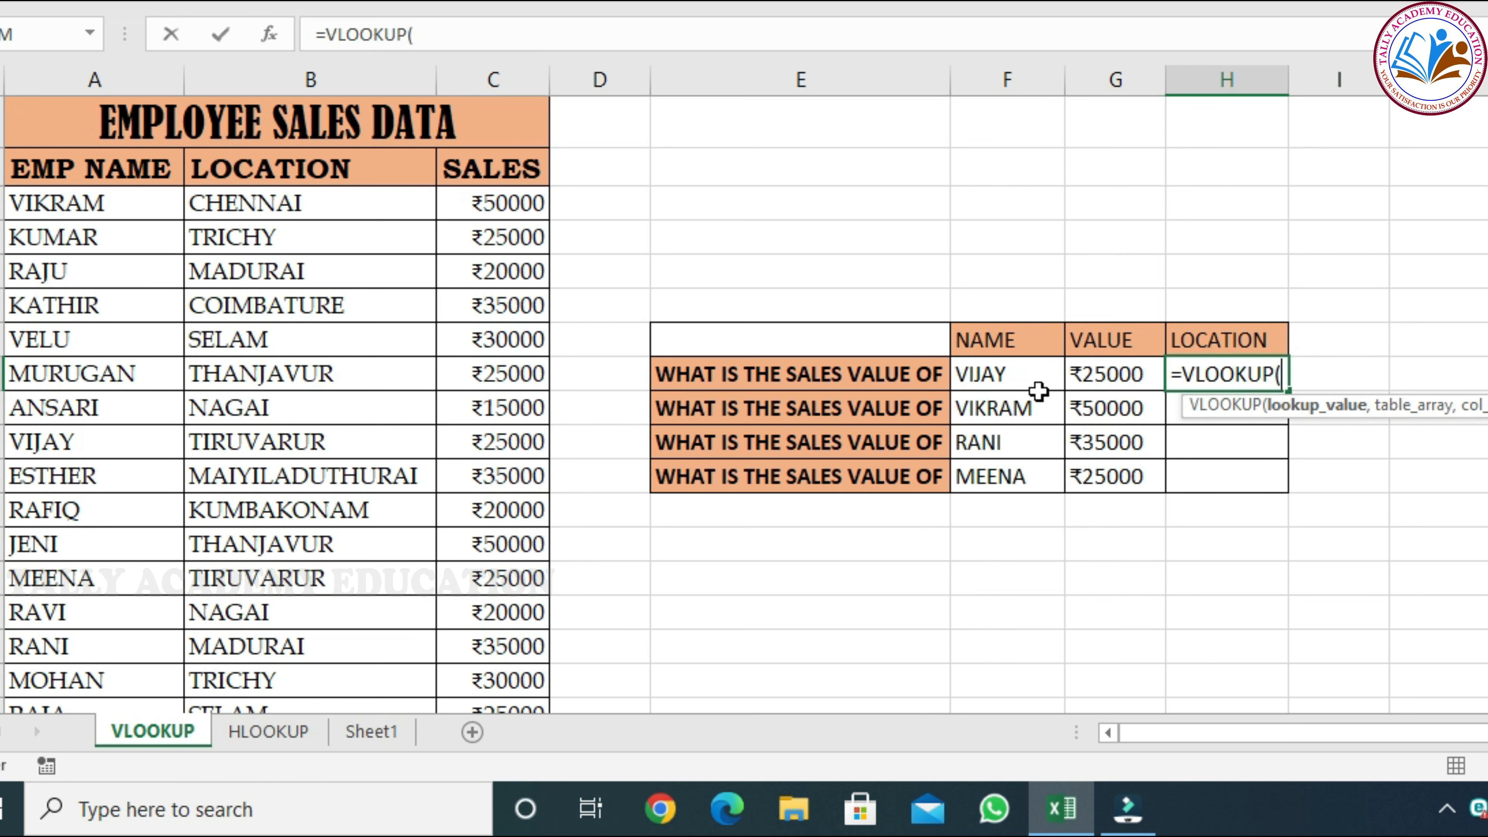
left_click(1015, 376)
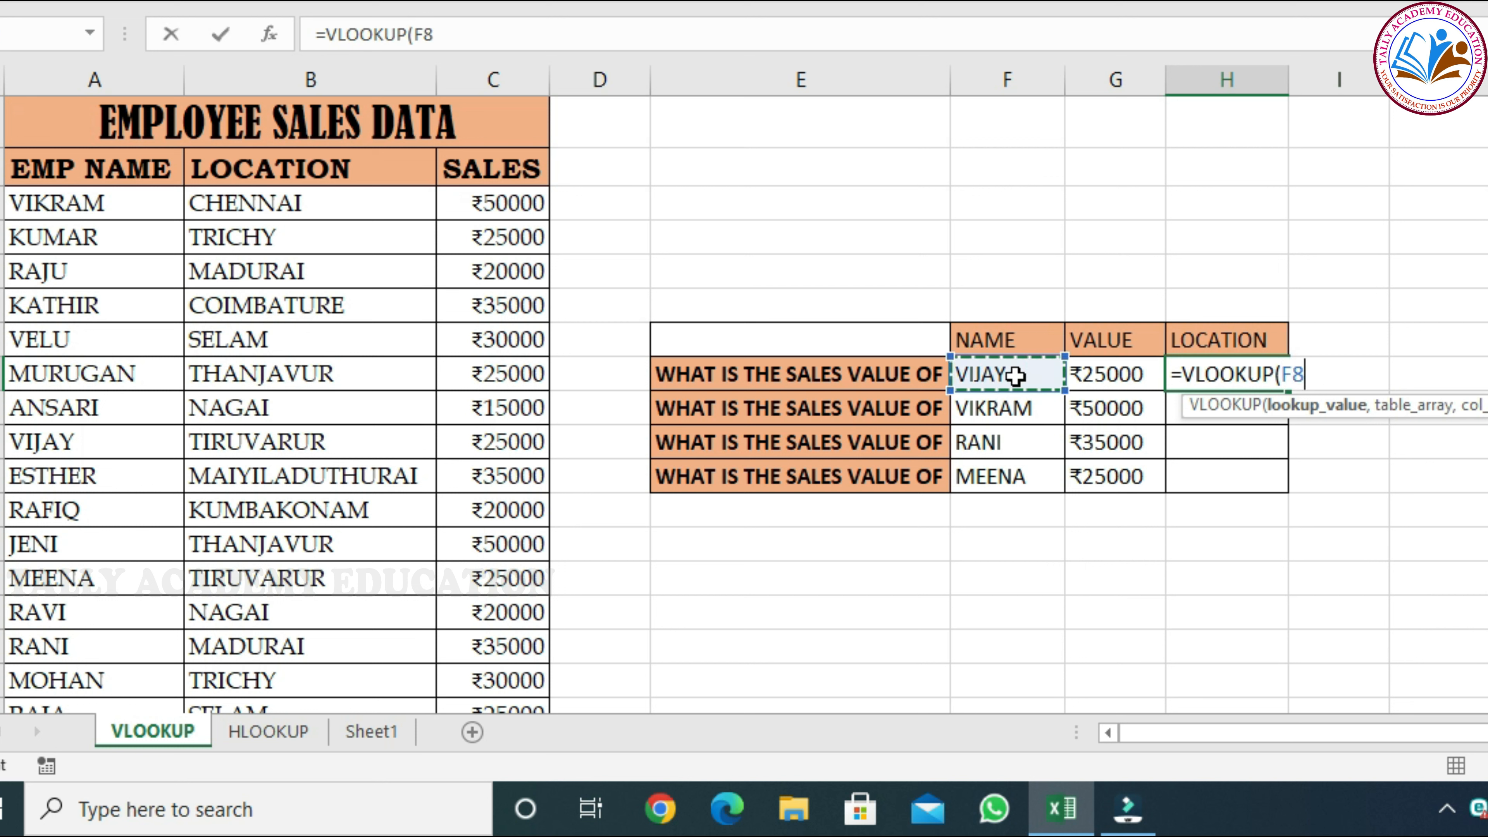
type(",")
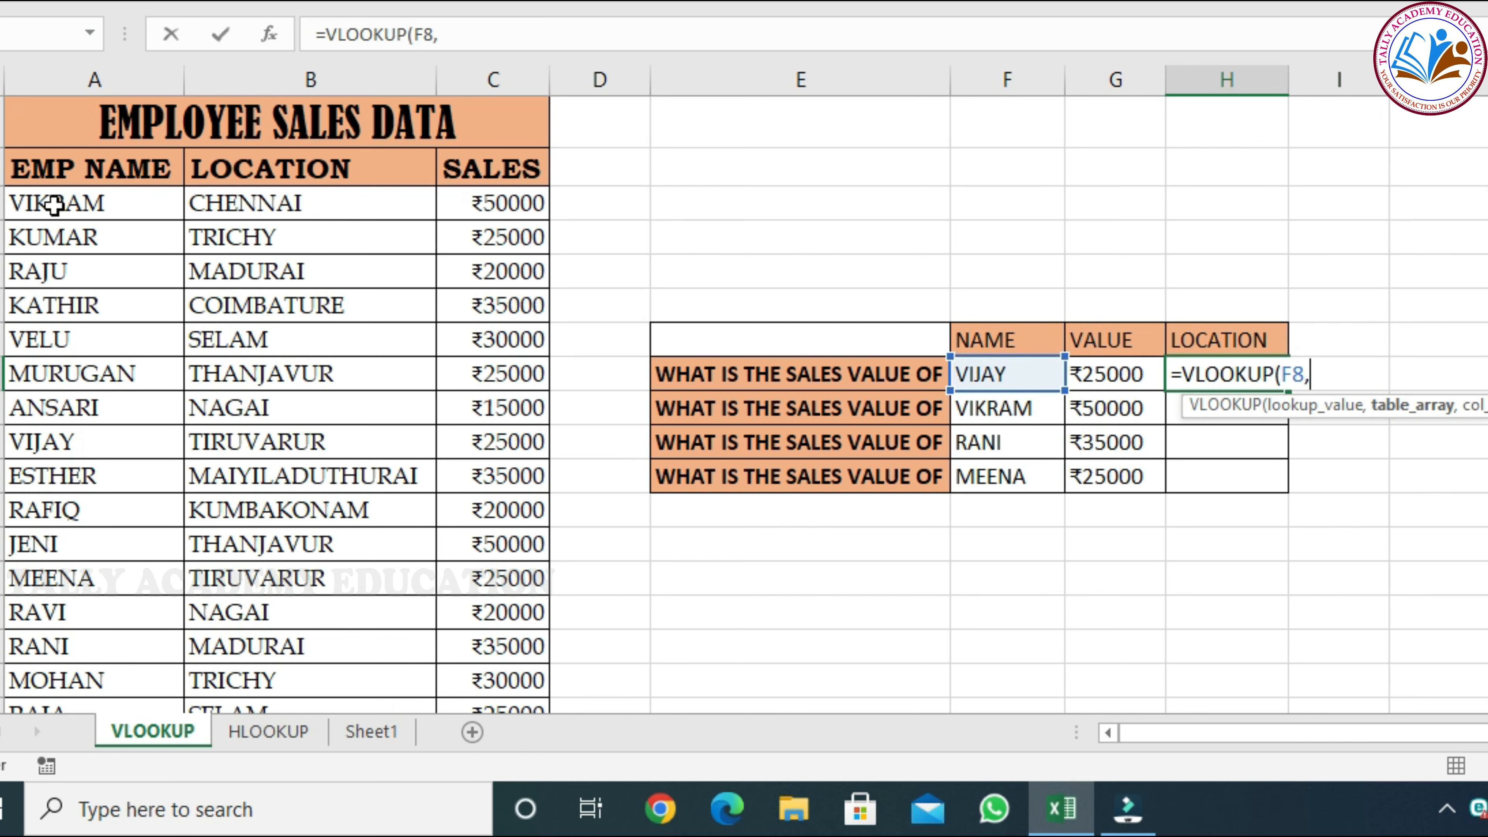
left_click_drag(55, 203, 507, 662)
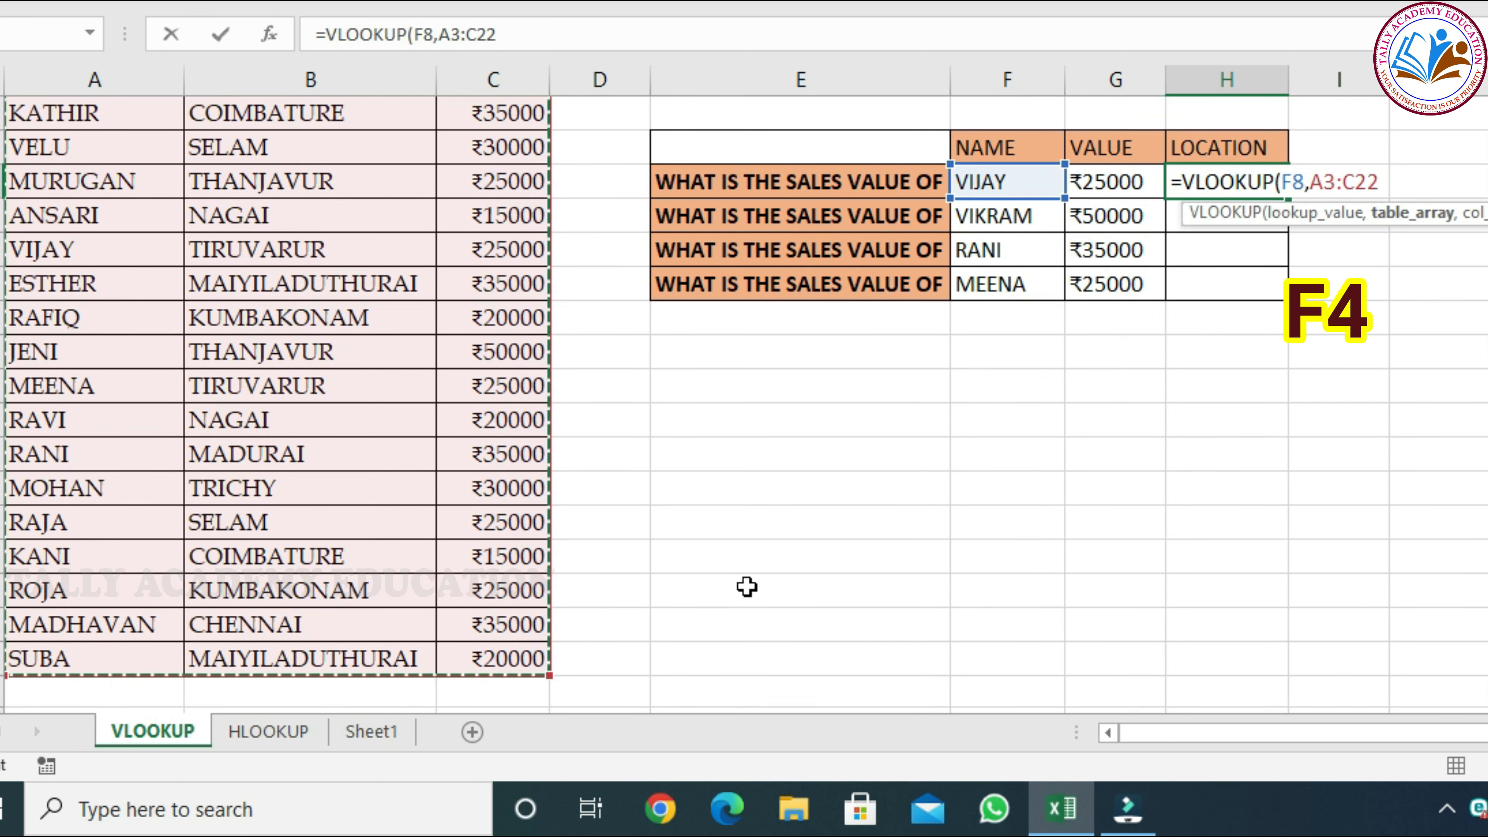
key("F4")
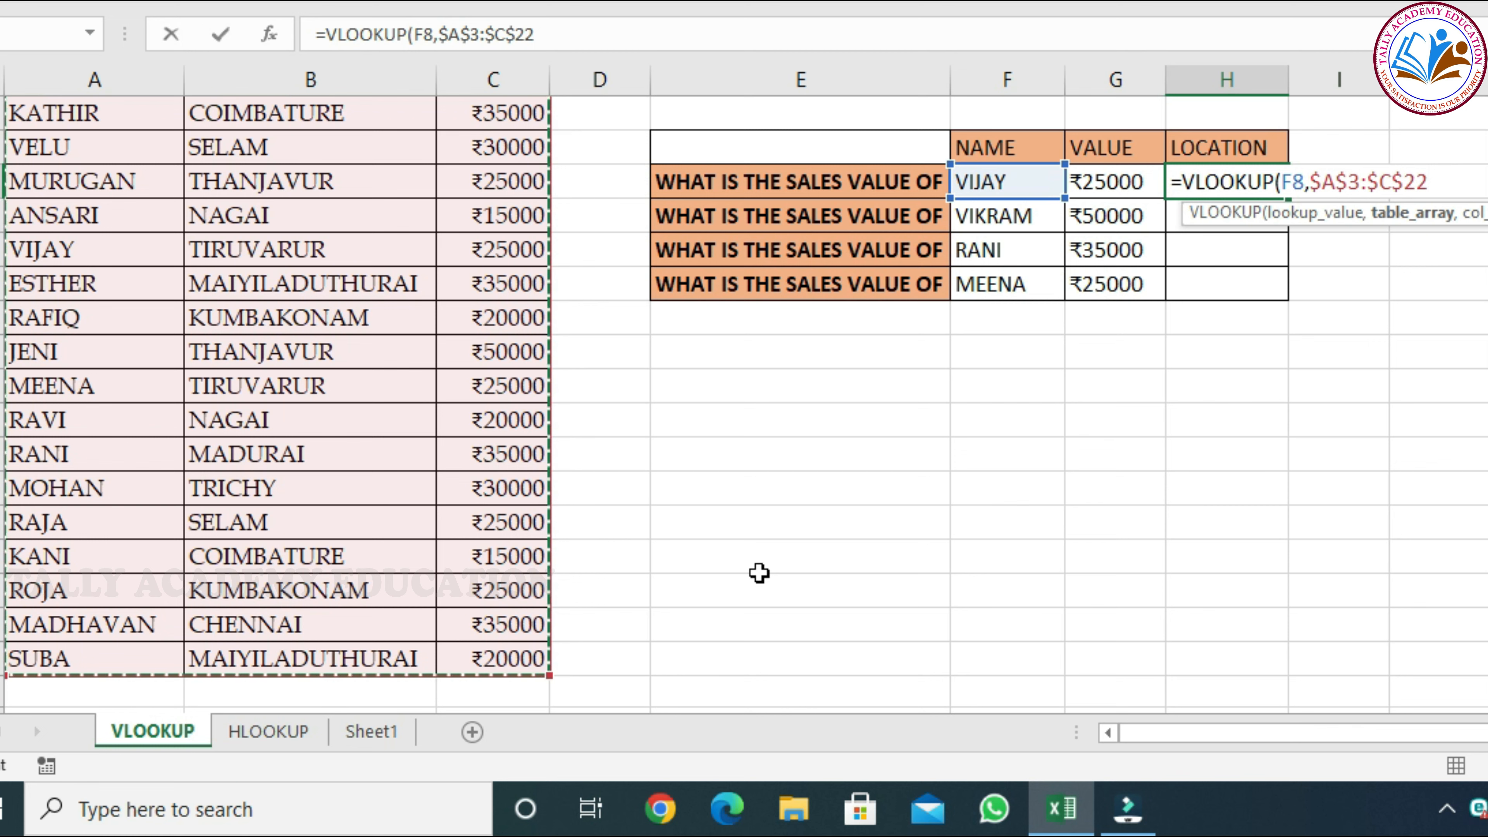
type(",")
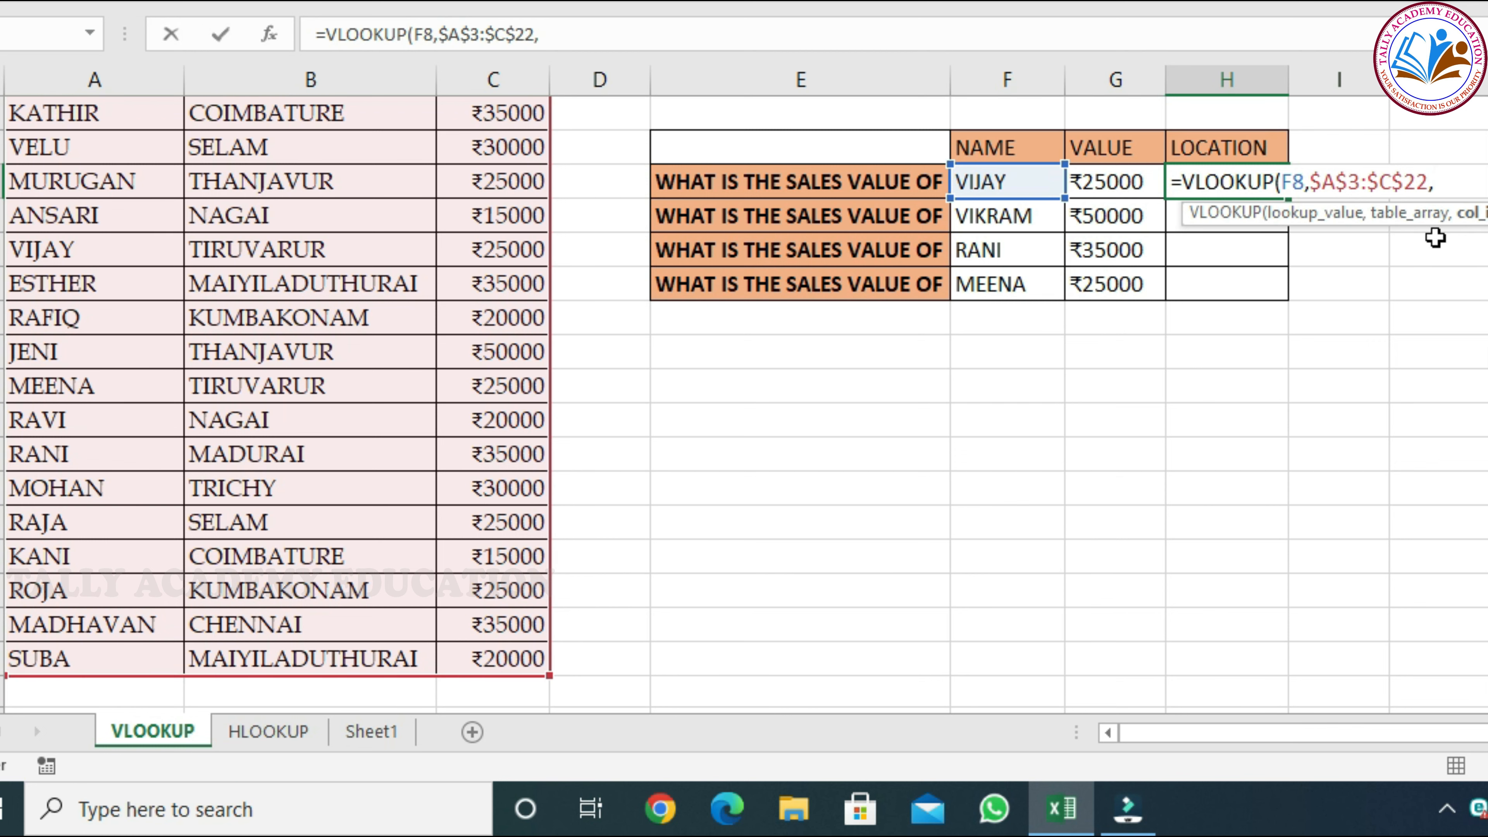
Finish the H8 formula with column index 2 and exact match FALSE, and fill it down to H11.
scroll(1123, 261, "up", 2)
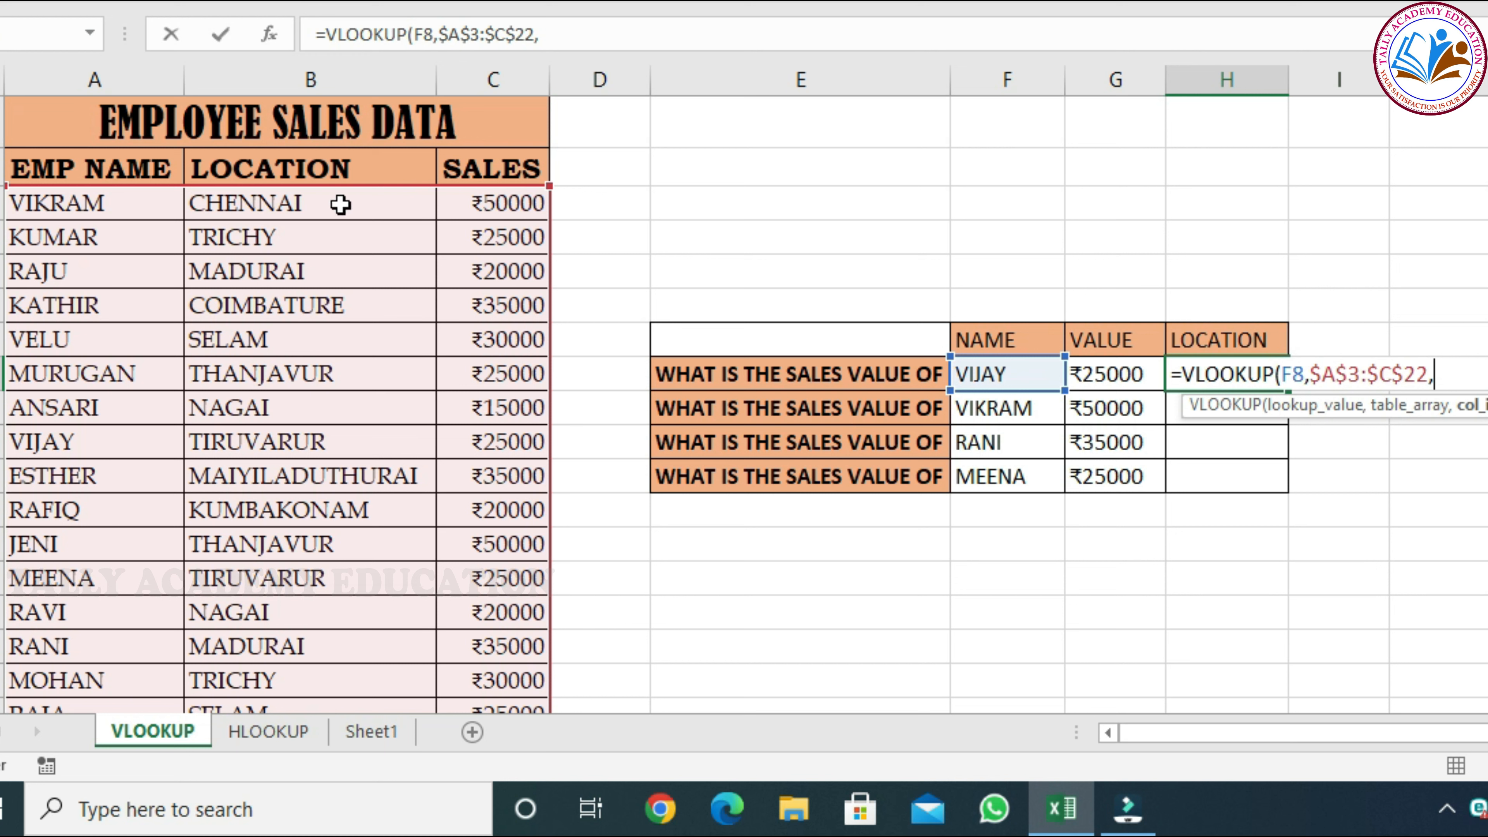
type("2,")
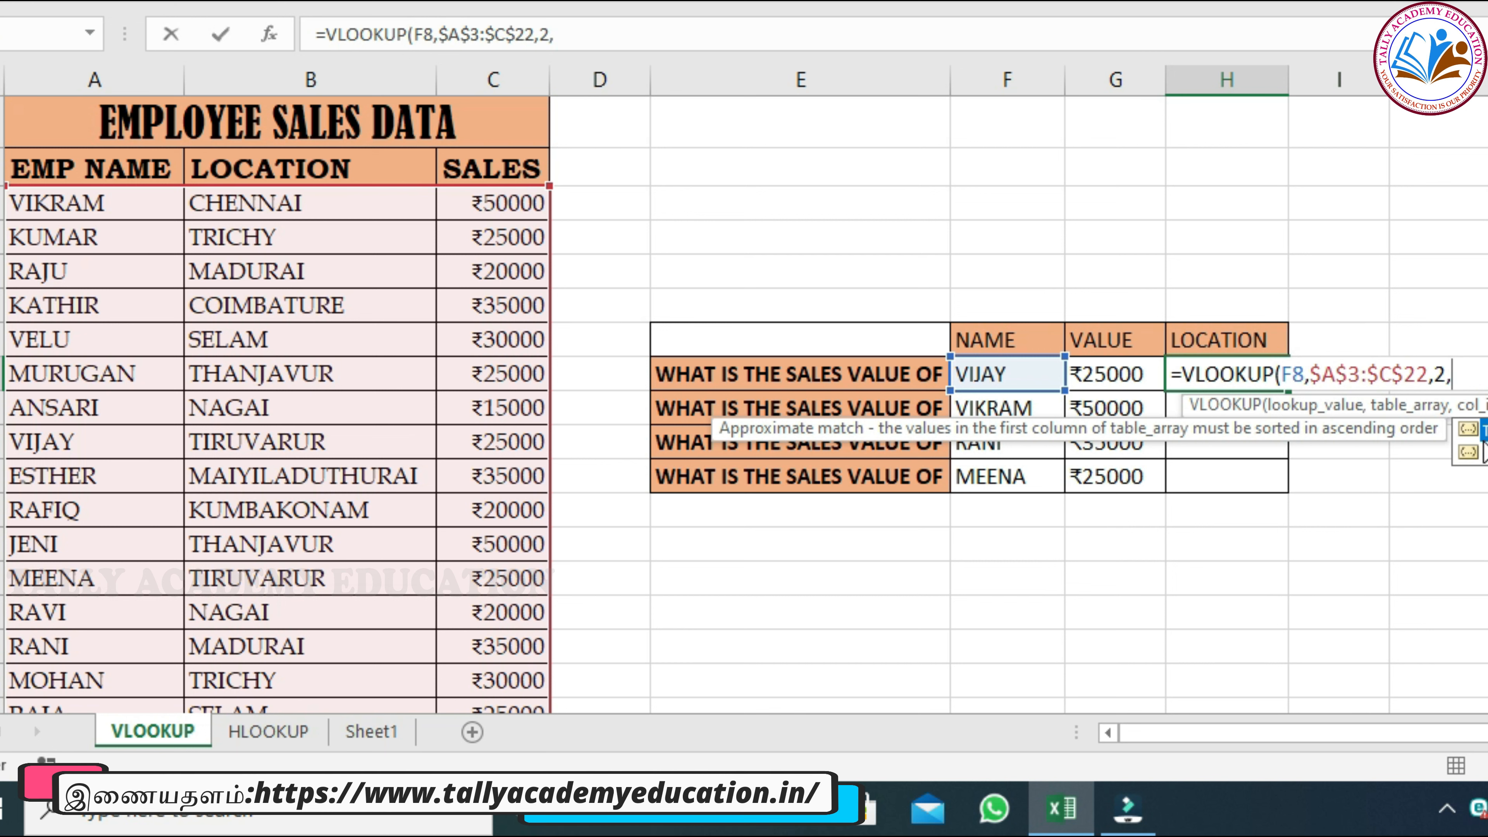
double_click(1477, 453)
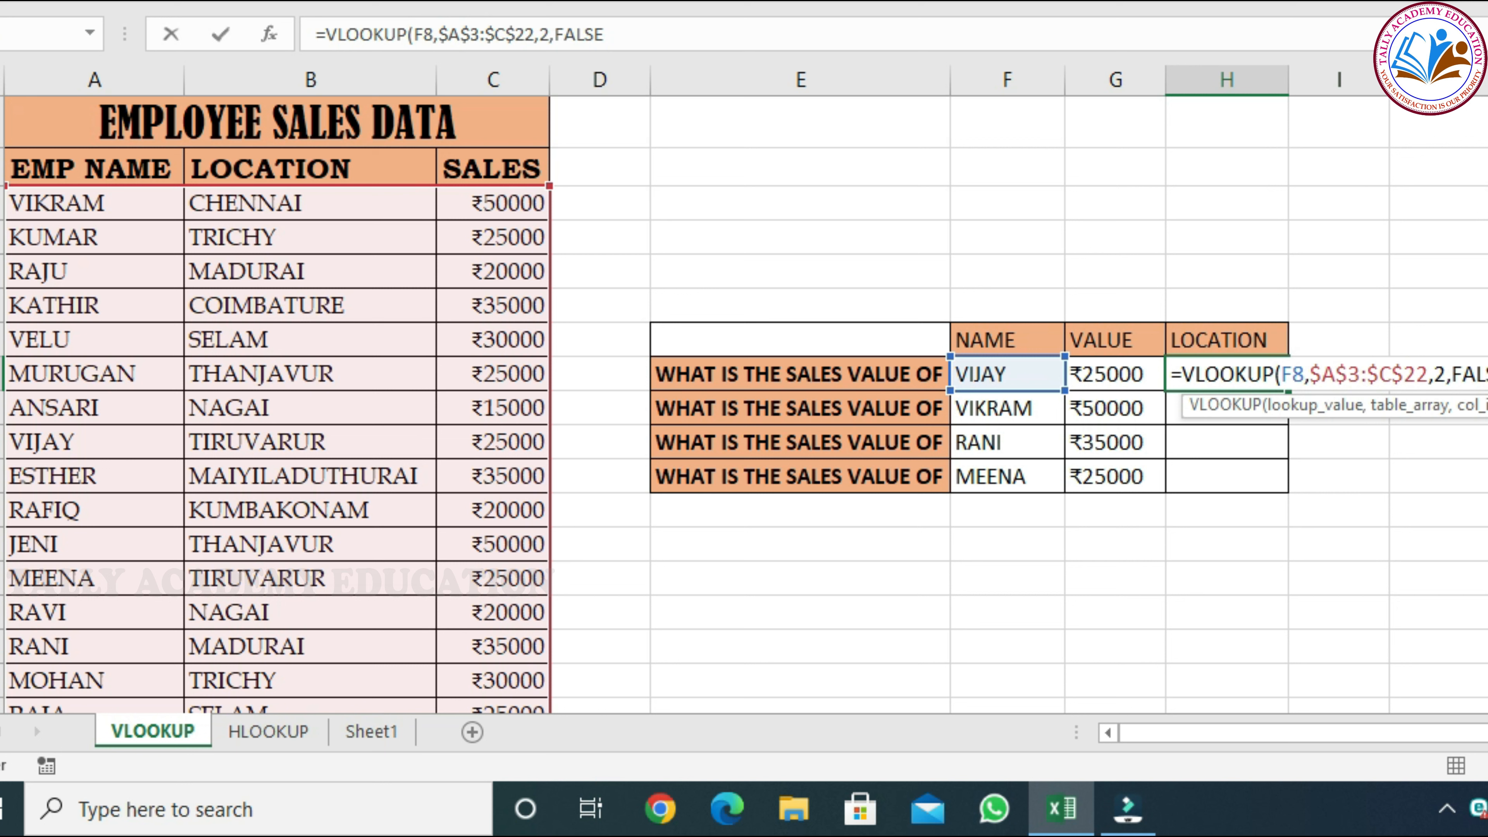
type(")")
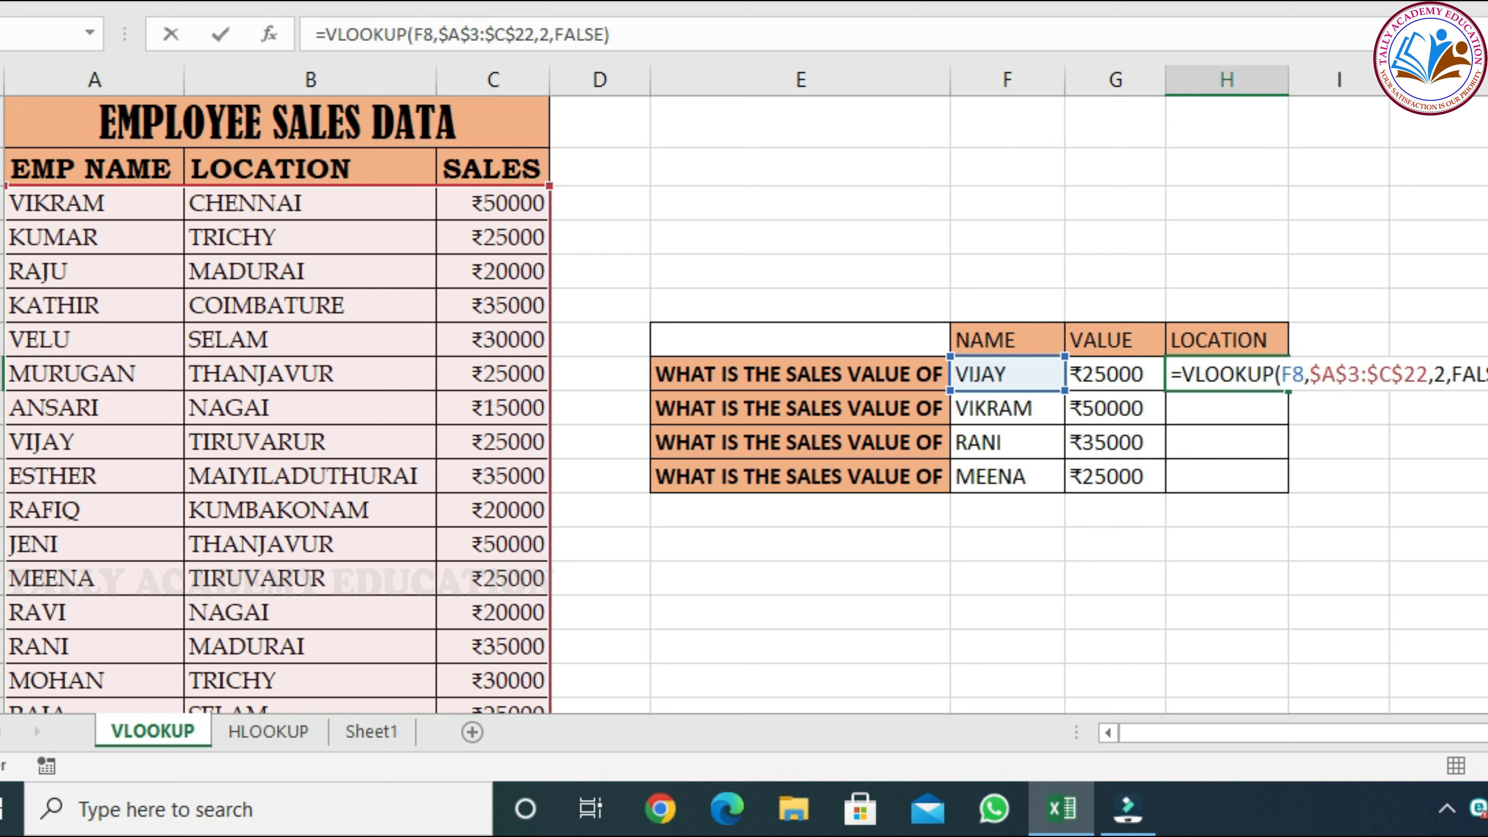
key("Return")
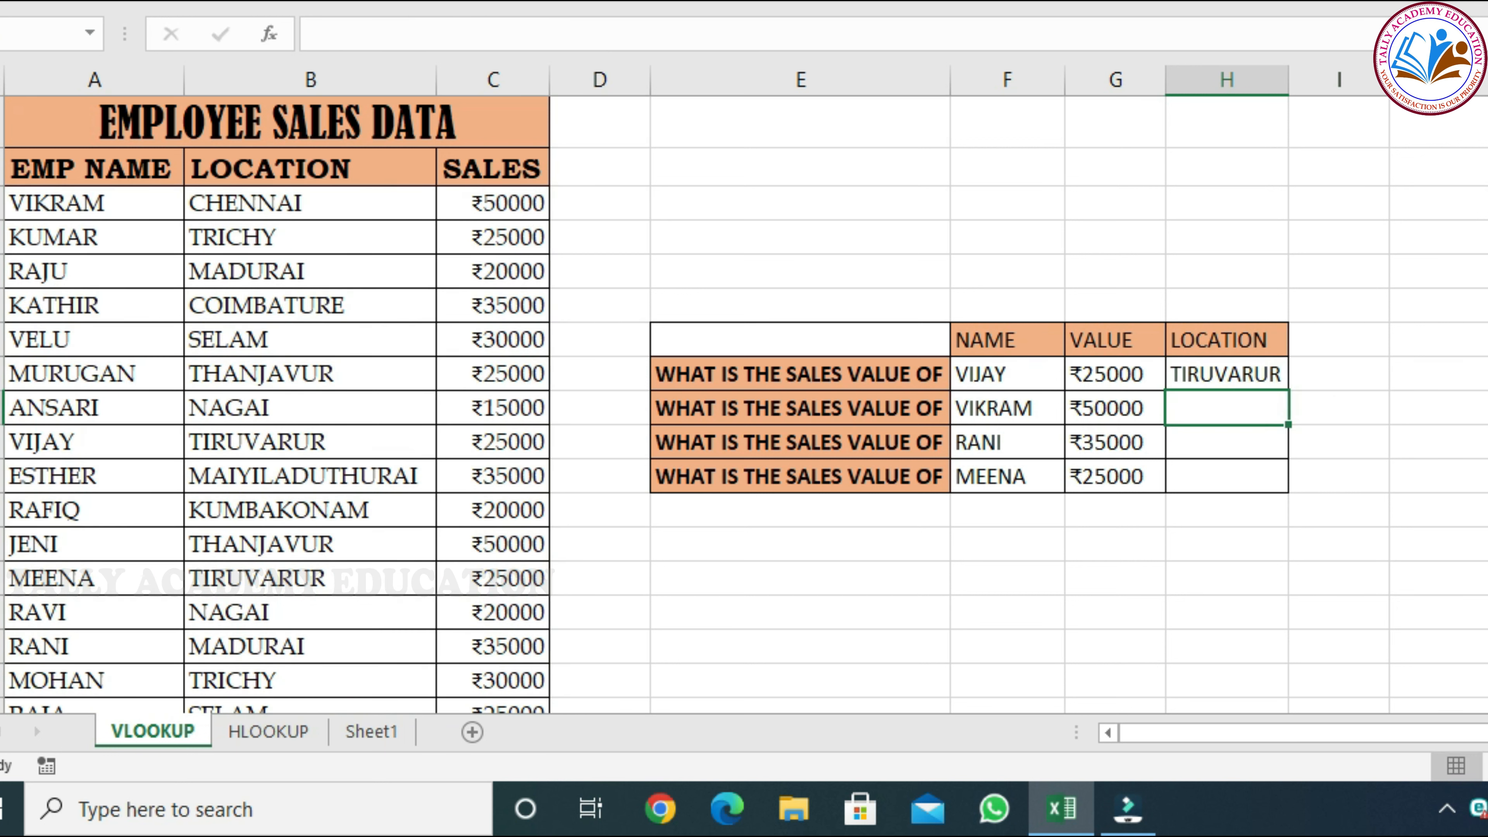
left_click(1253, 374)
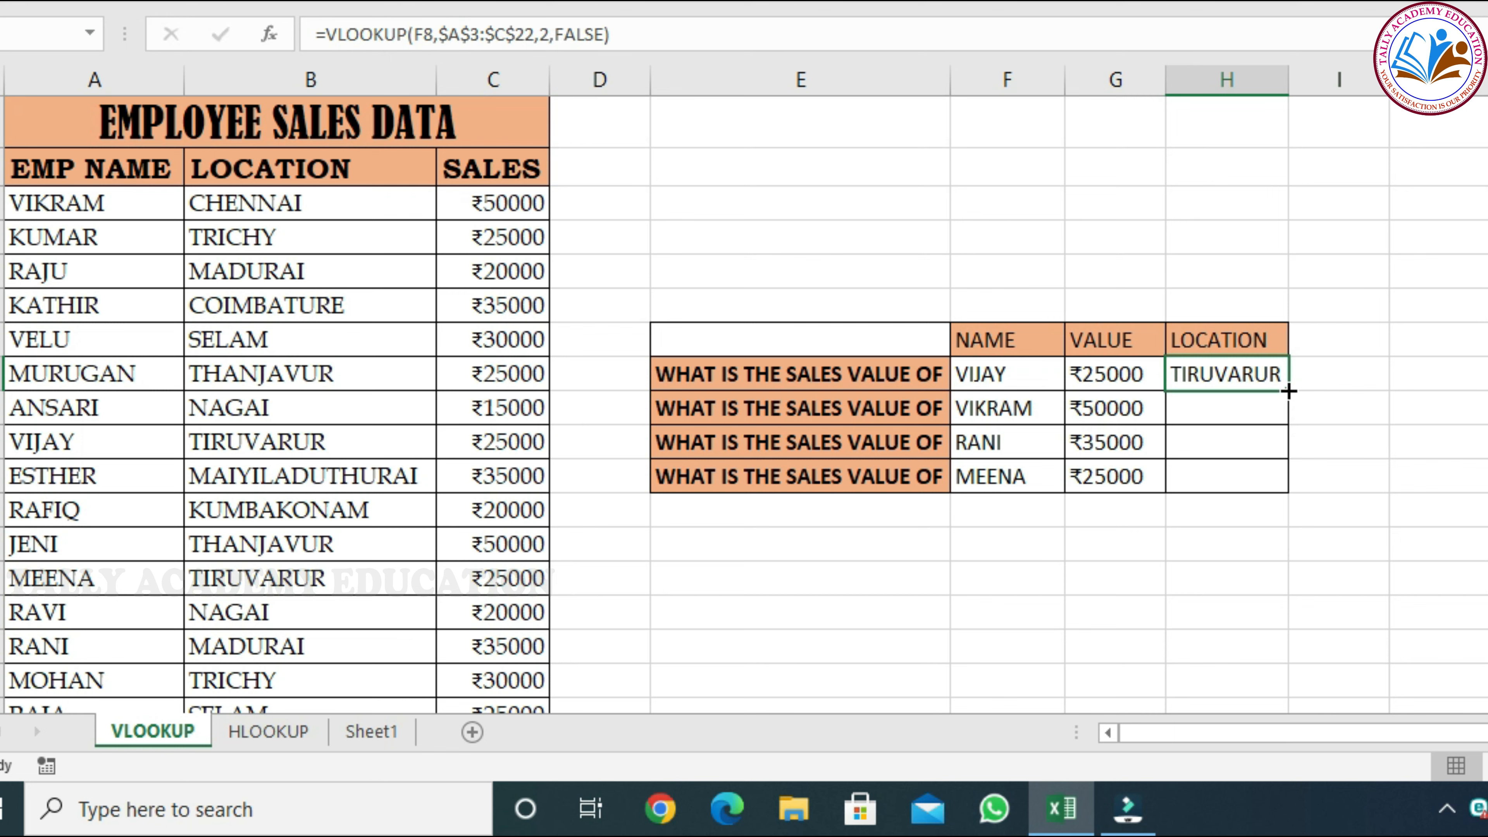
left_click_drag(1287, 390, 1293, 486)
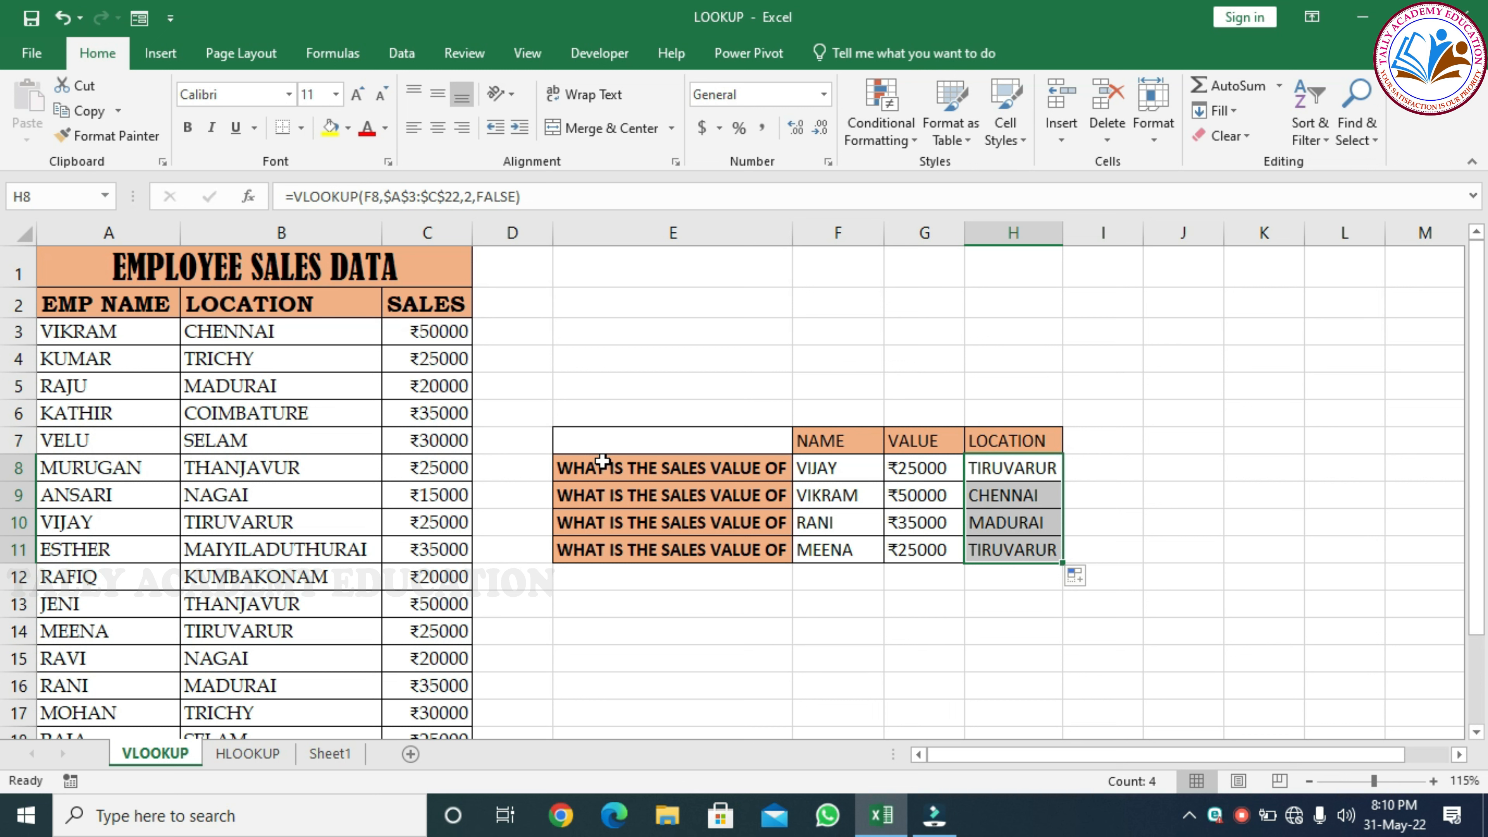
Insert a new column before the EMP NAME column and enter the heading EMP ID in A2.
left_click(149, 234)
right_click(150, 240)
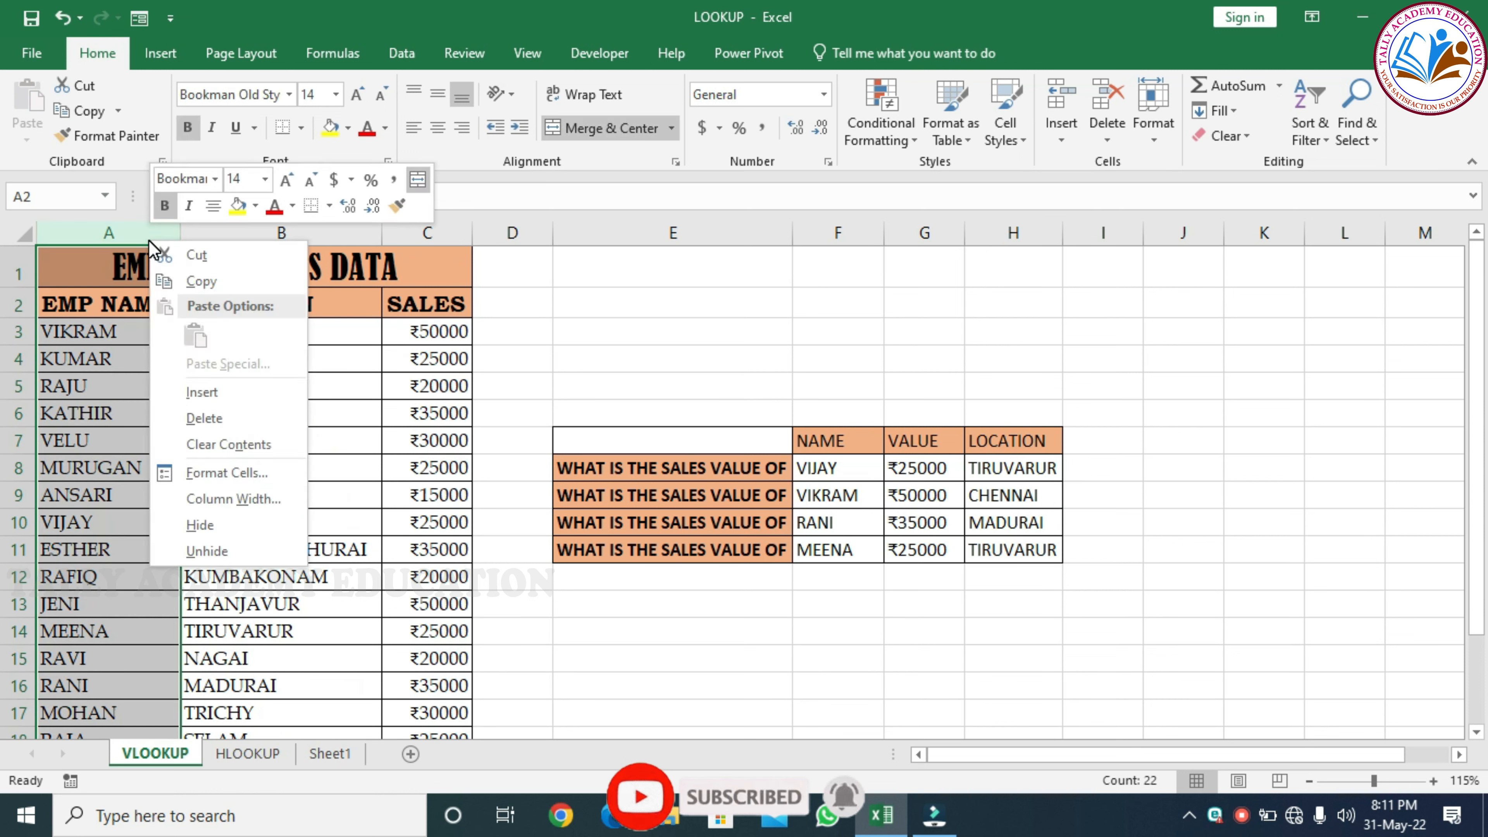
left_click(205, 391)
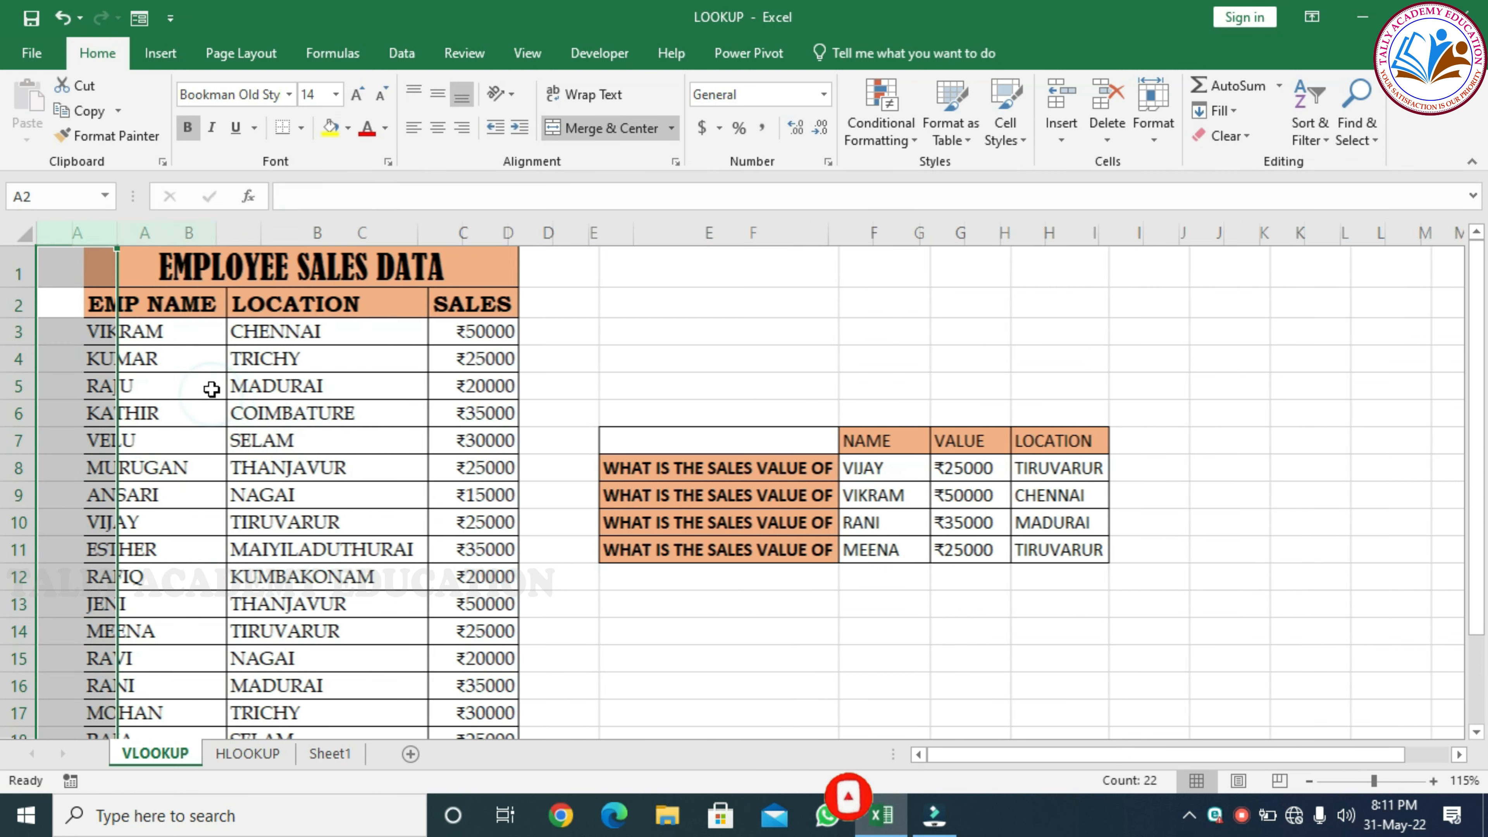
left_click(94, 305)
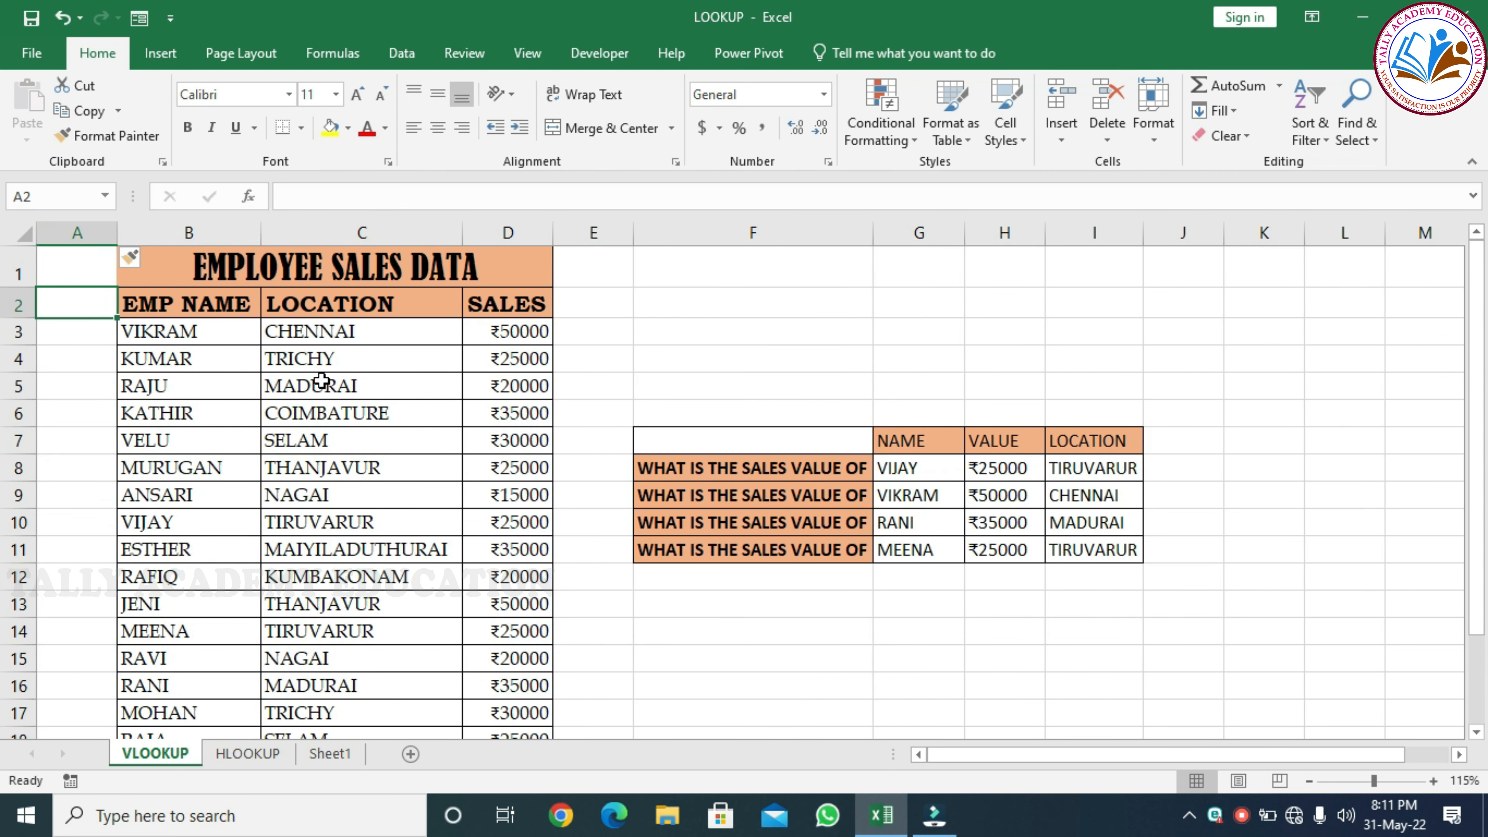
type("EMP")
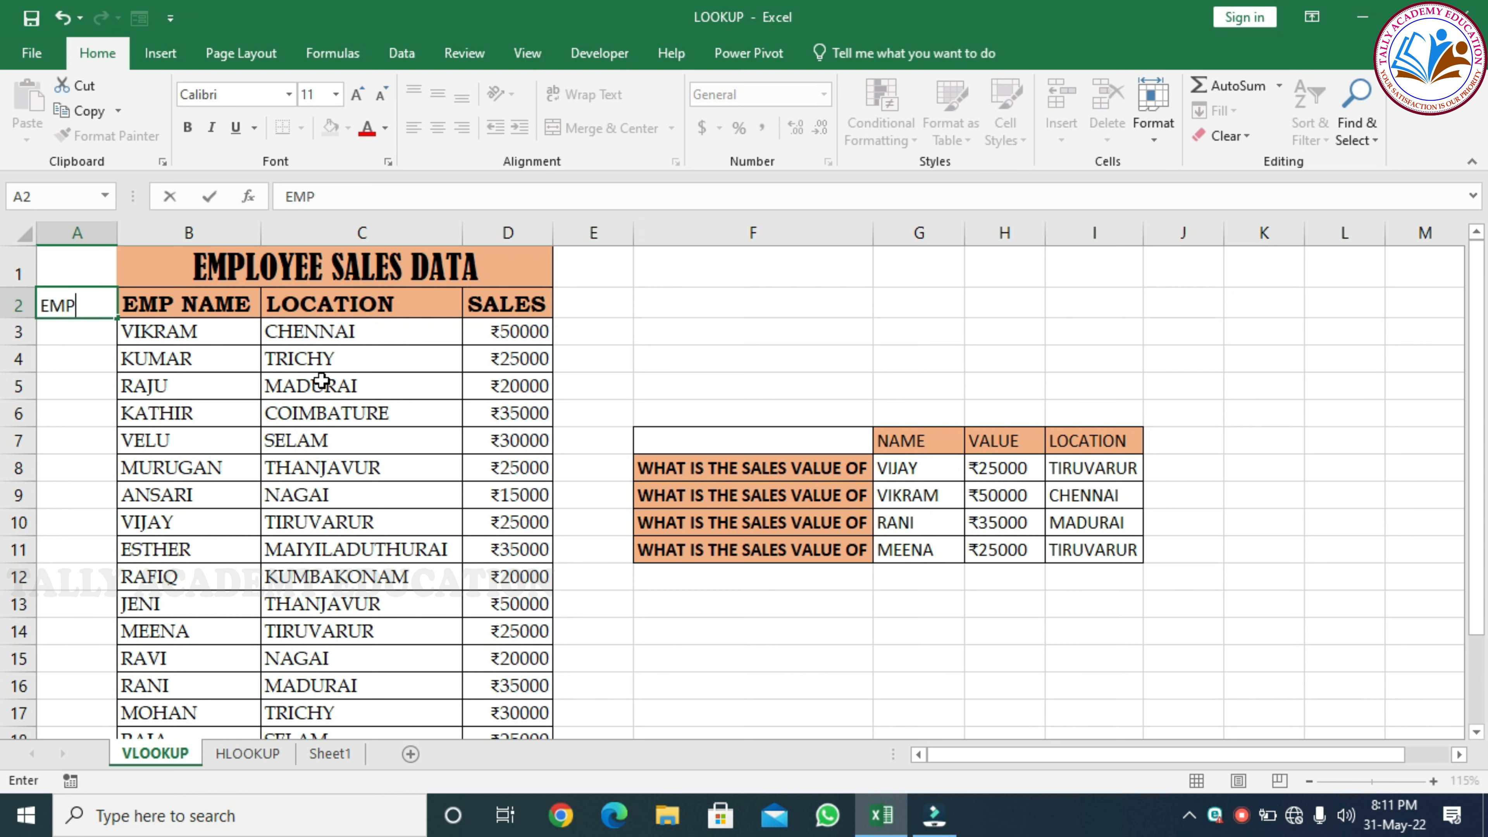
type(" ID")
Enter the first two consecutive employee IDs in A3 and A4 and fill the series down to A22.
left_click(105, 339)
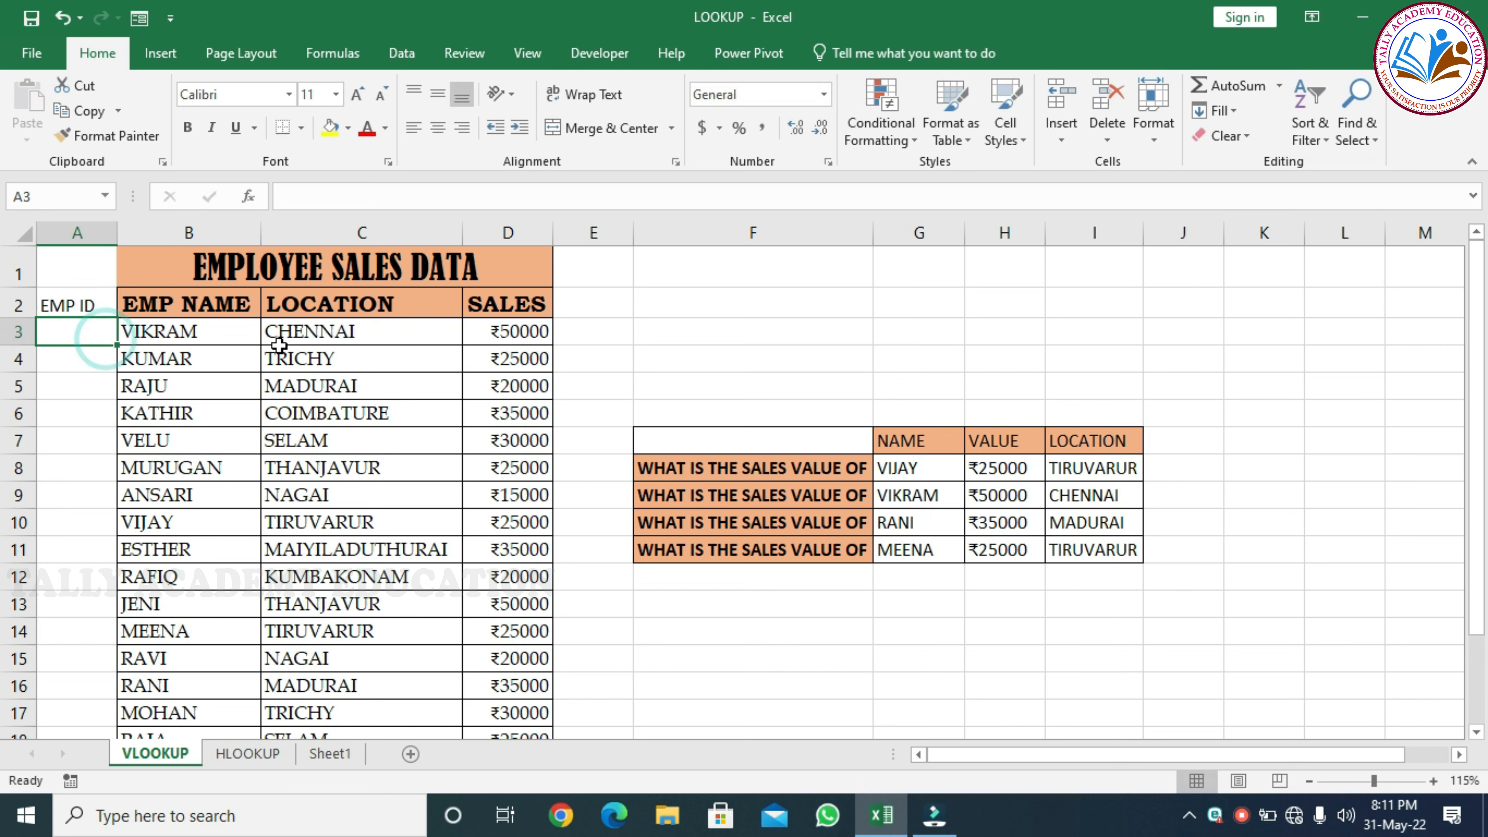
type("1")
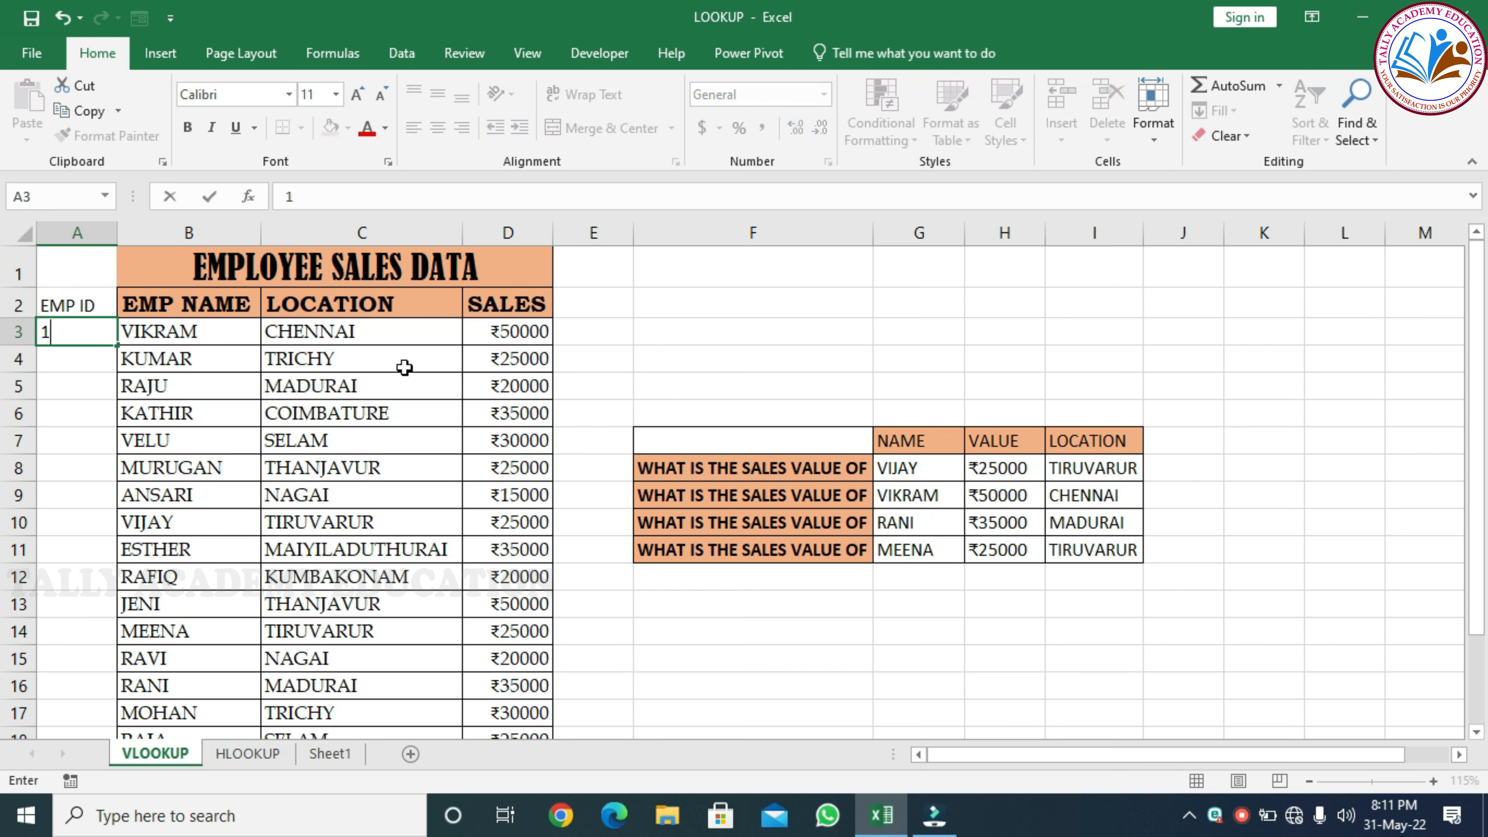
type("001")
key("Return")
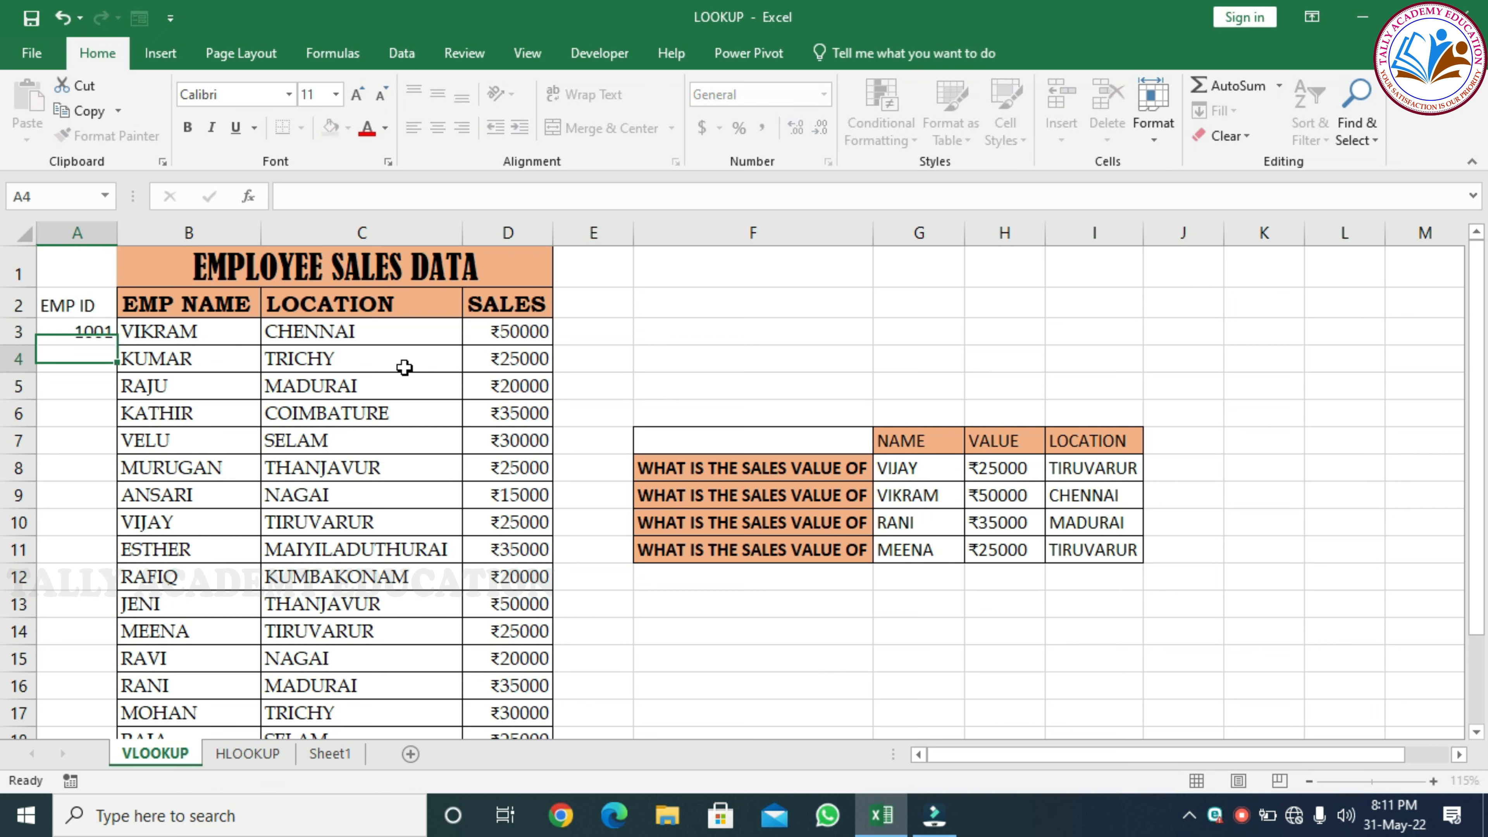
type("1002")
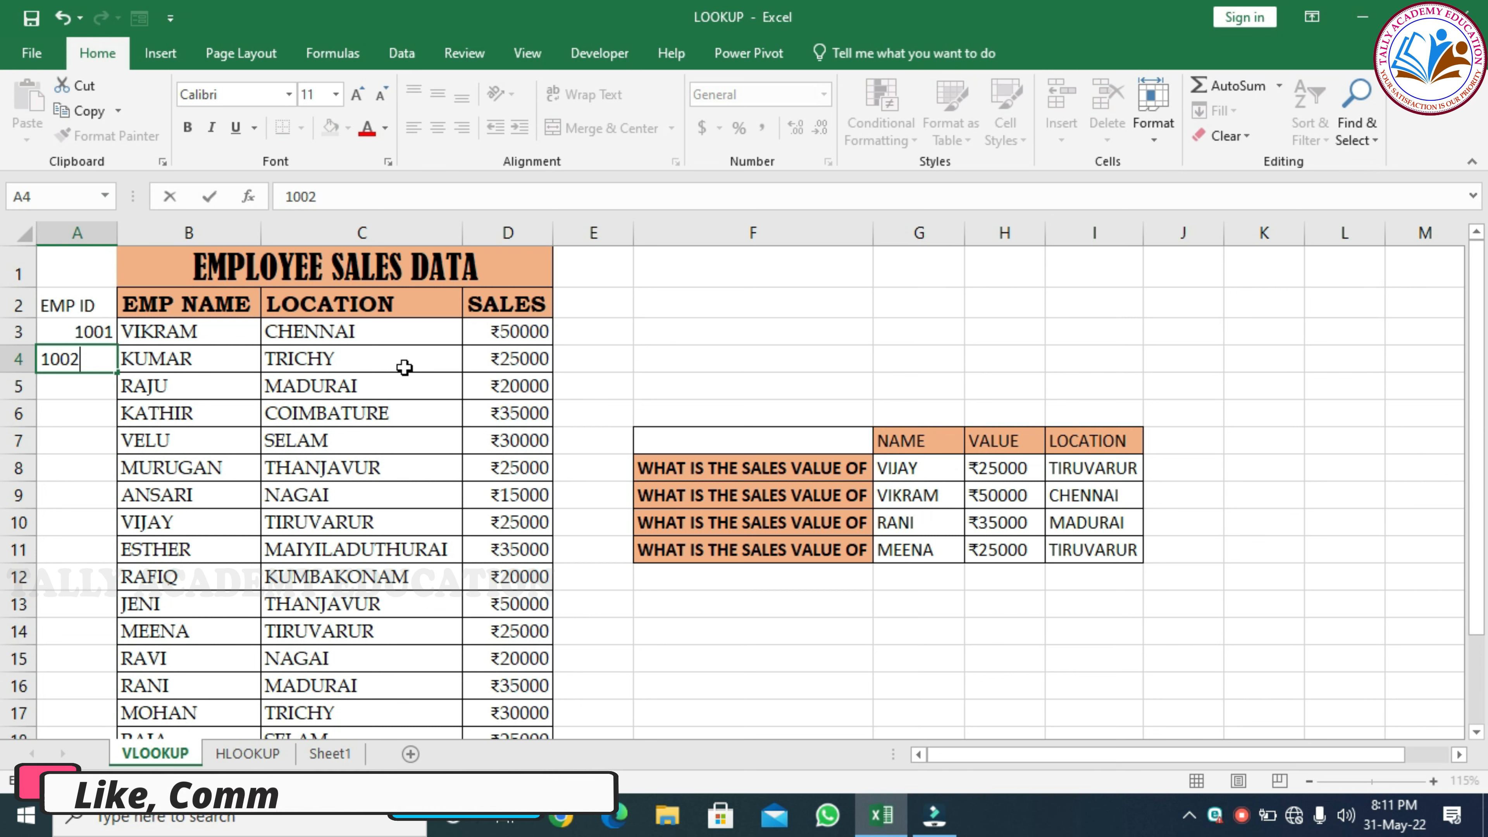
left_click(88, 333)
left_click_drag(88, 333, 108, 709)
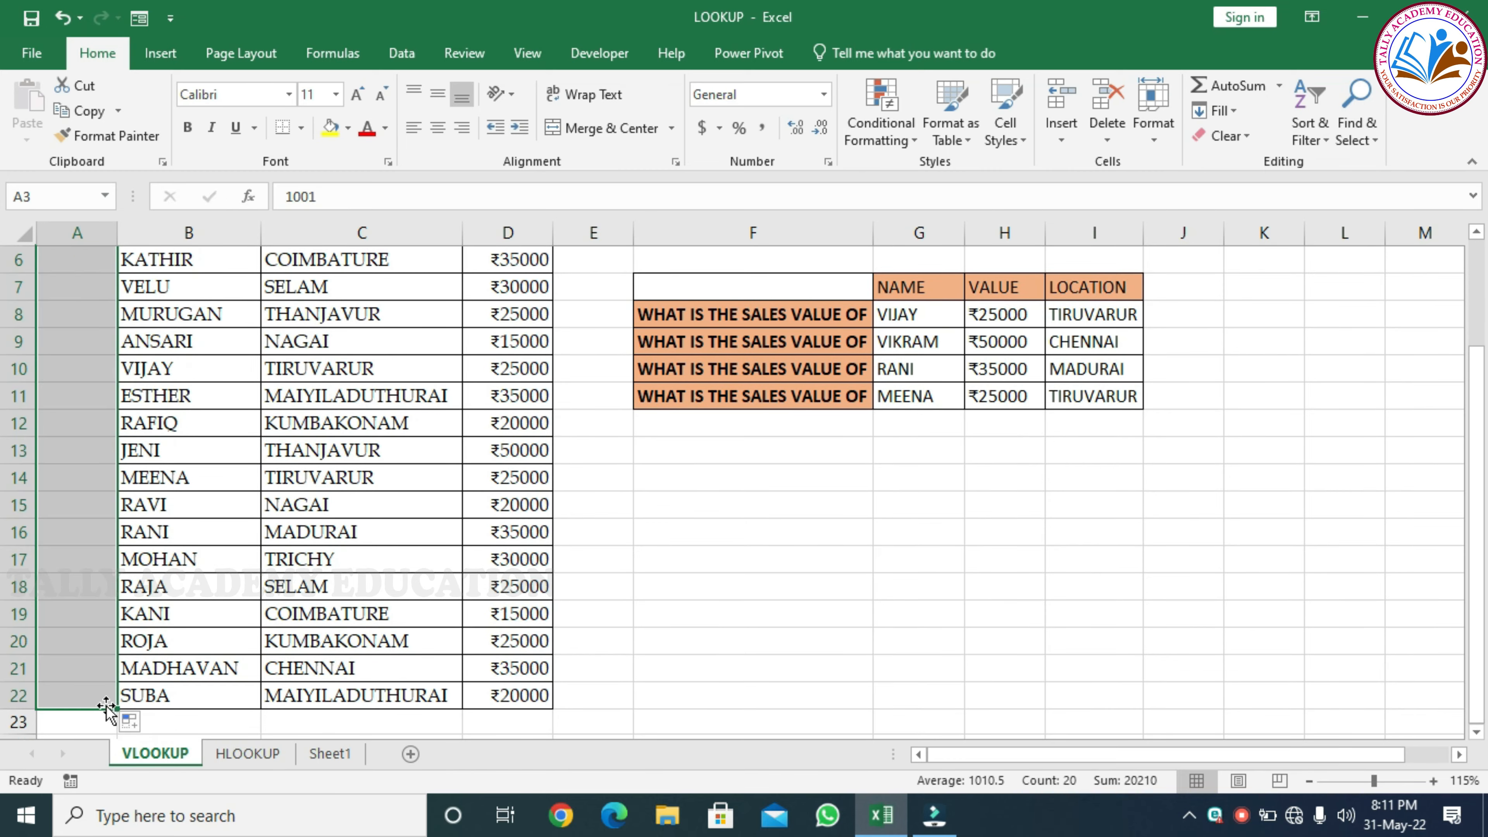
scroll(134, 647, "up", 2)
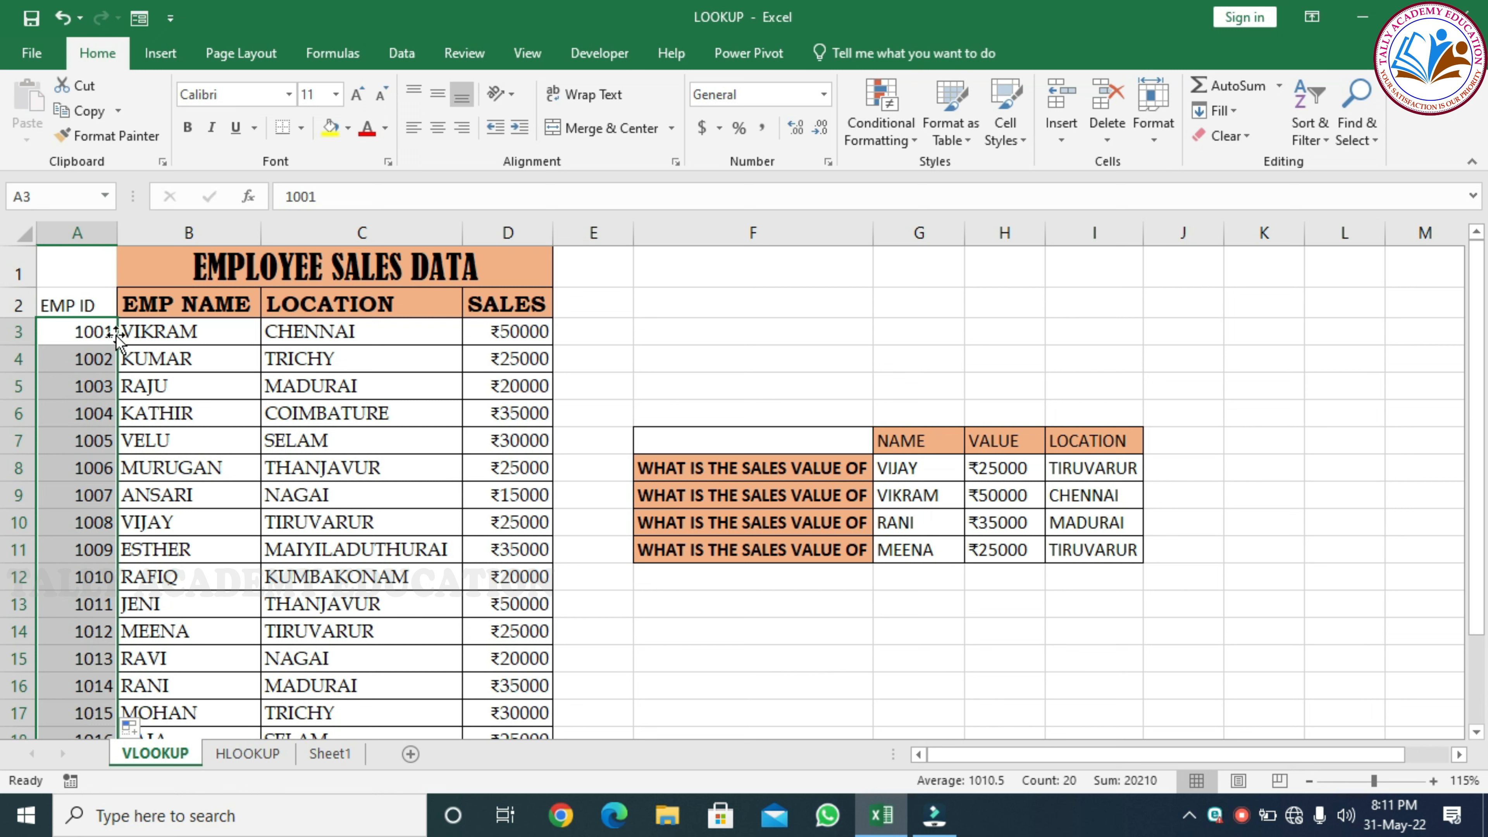
Start replacing the H8 formula with a VLOOKUP using G8 as the lookup value and A3:D22 as the table range.
left_click(1004, 472)
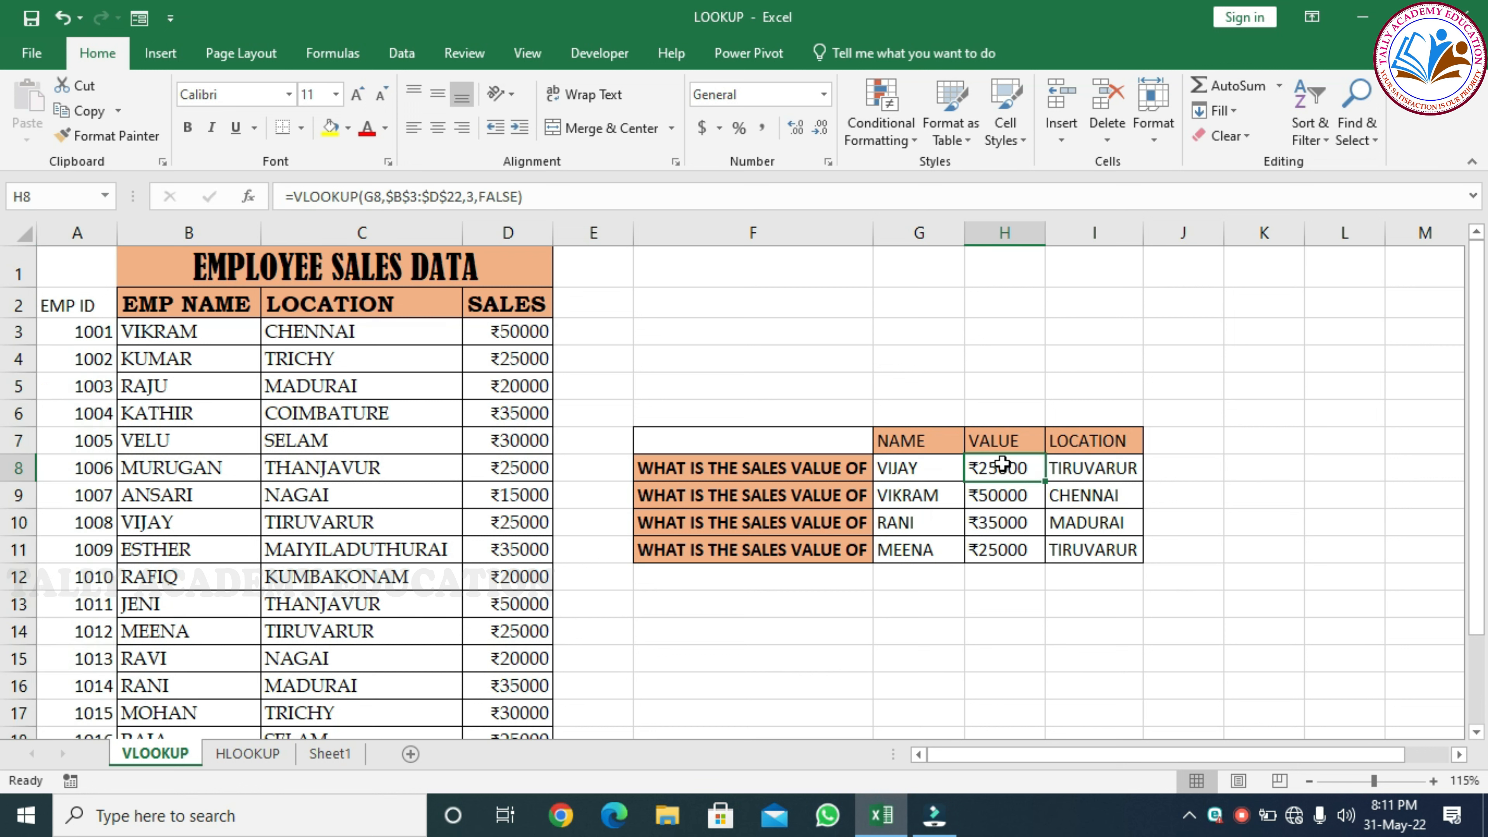
type("=")
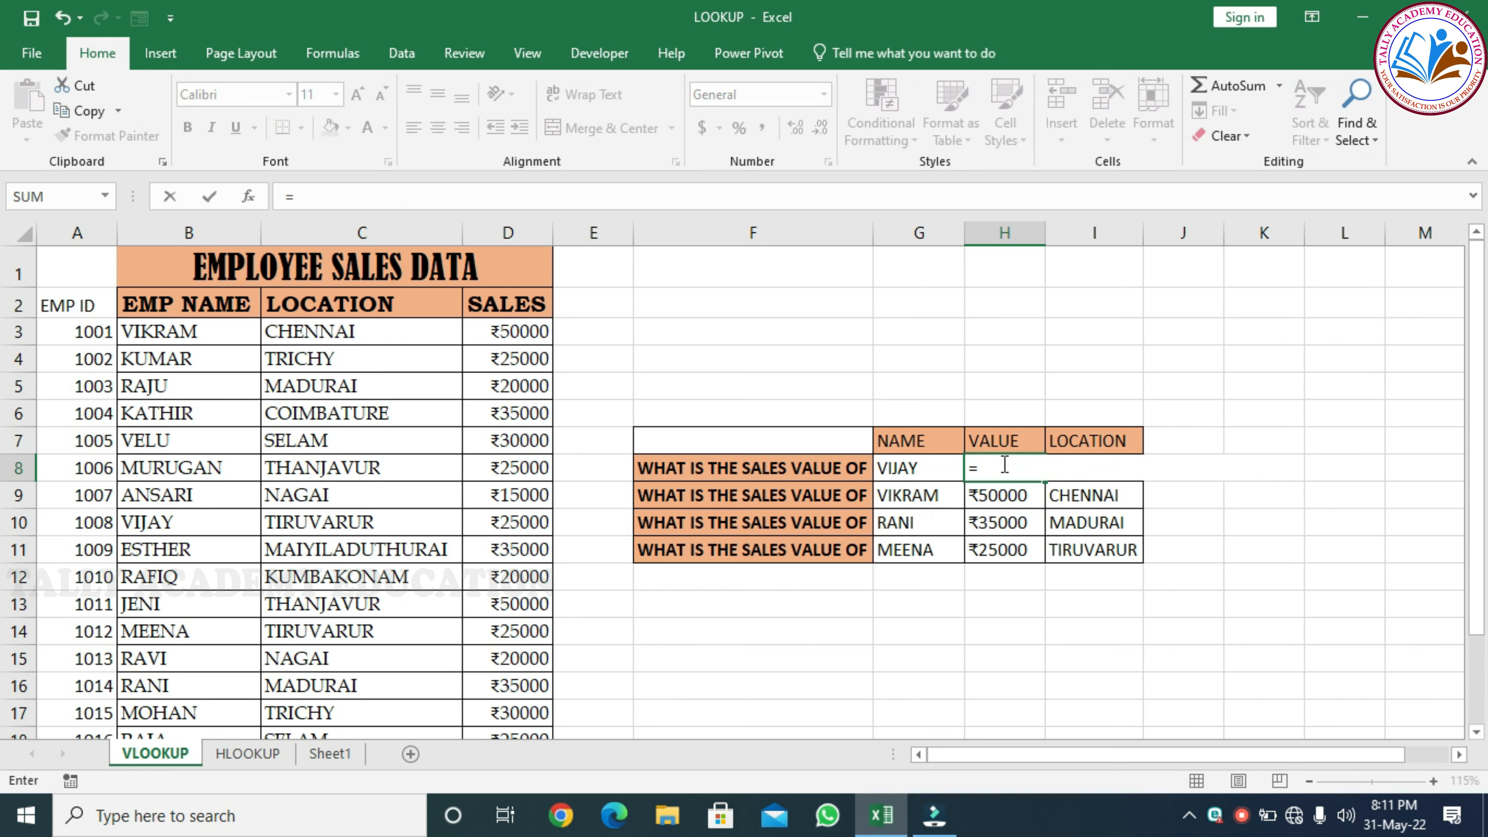
type("VL")
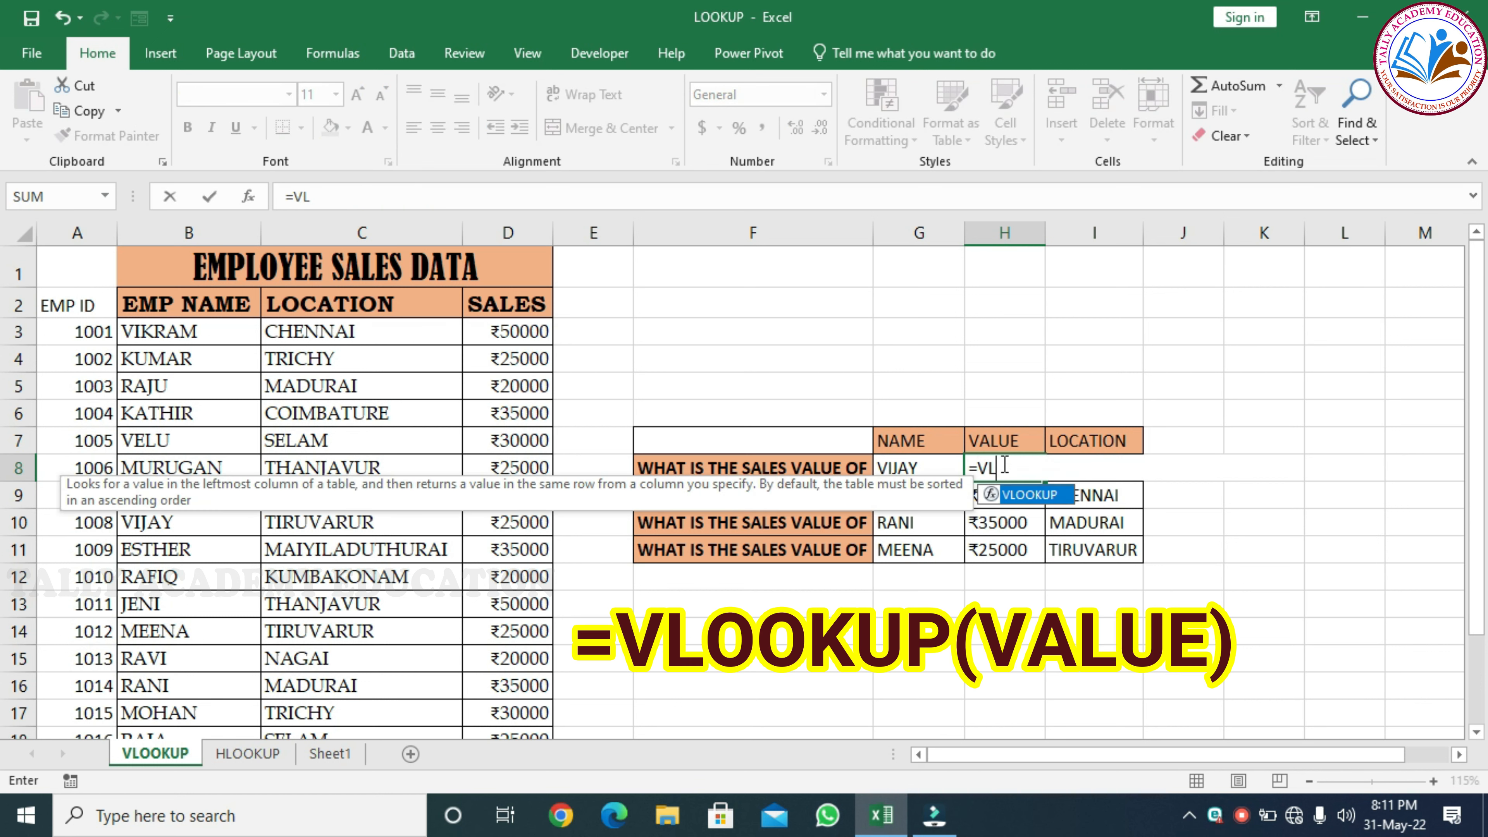
type("OOKUP(")
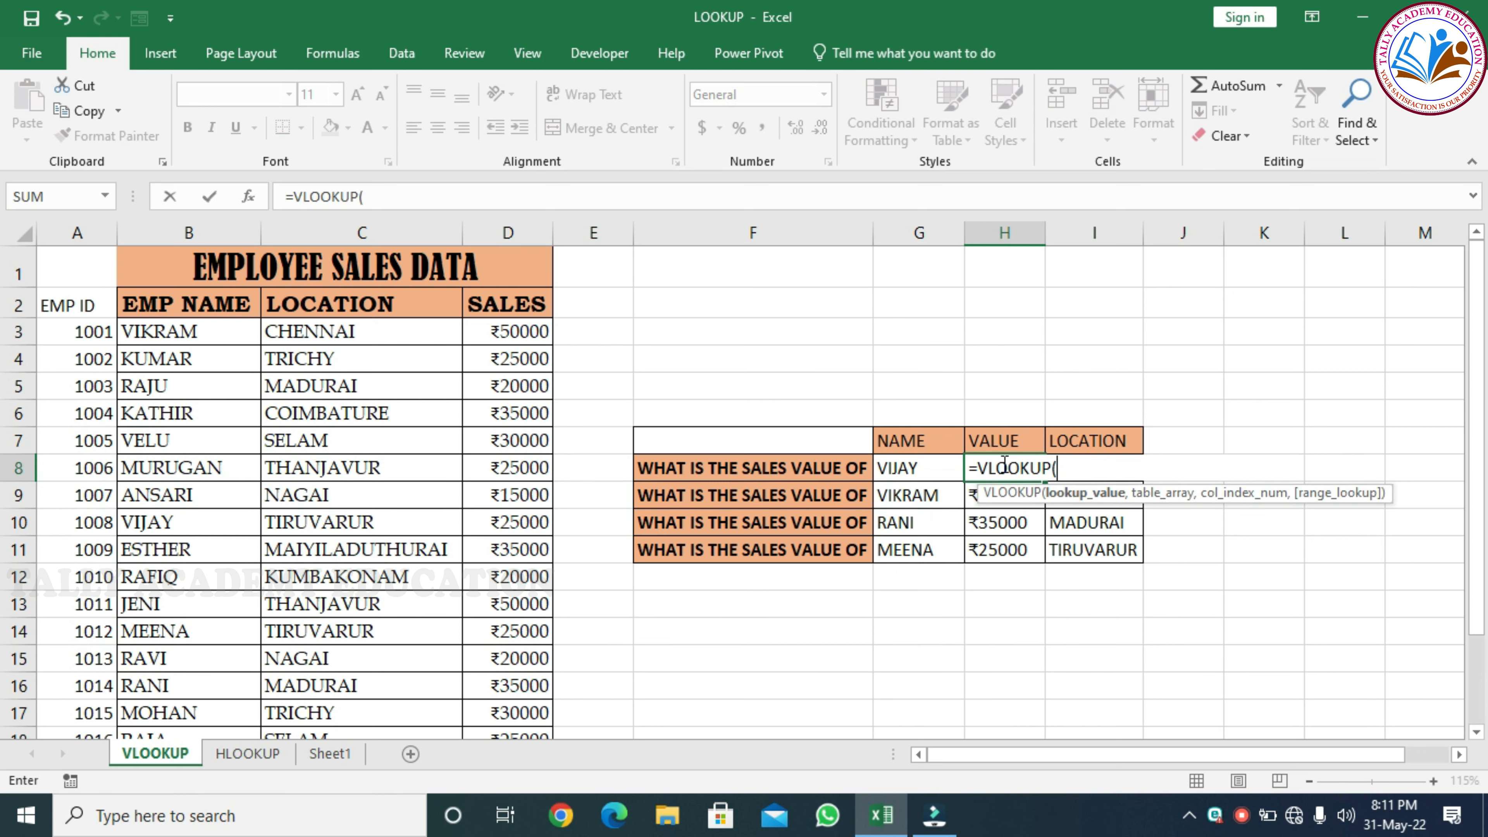
left_click(932, 471)
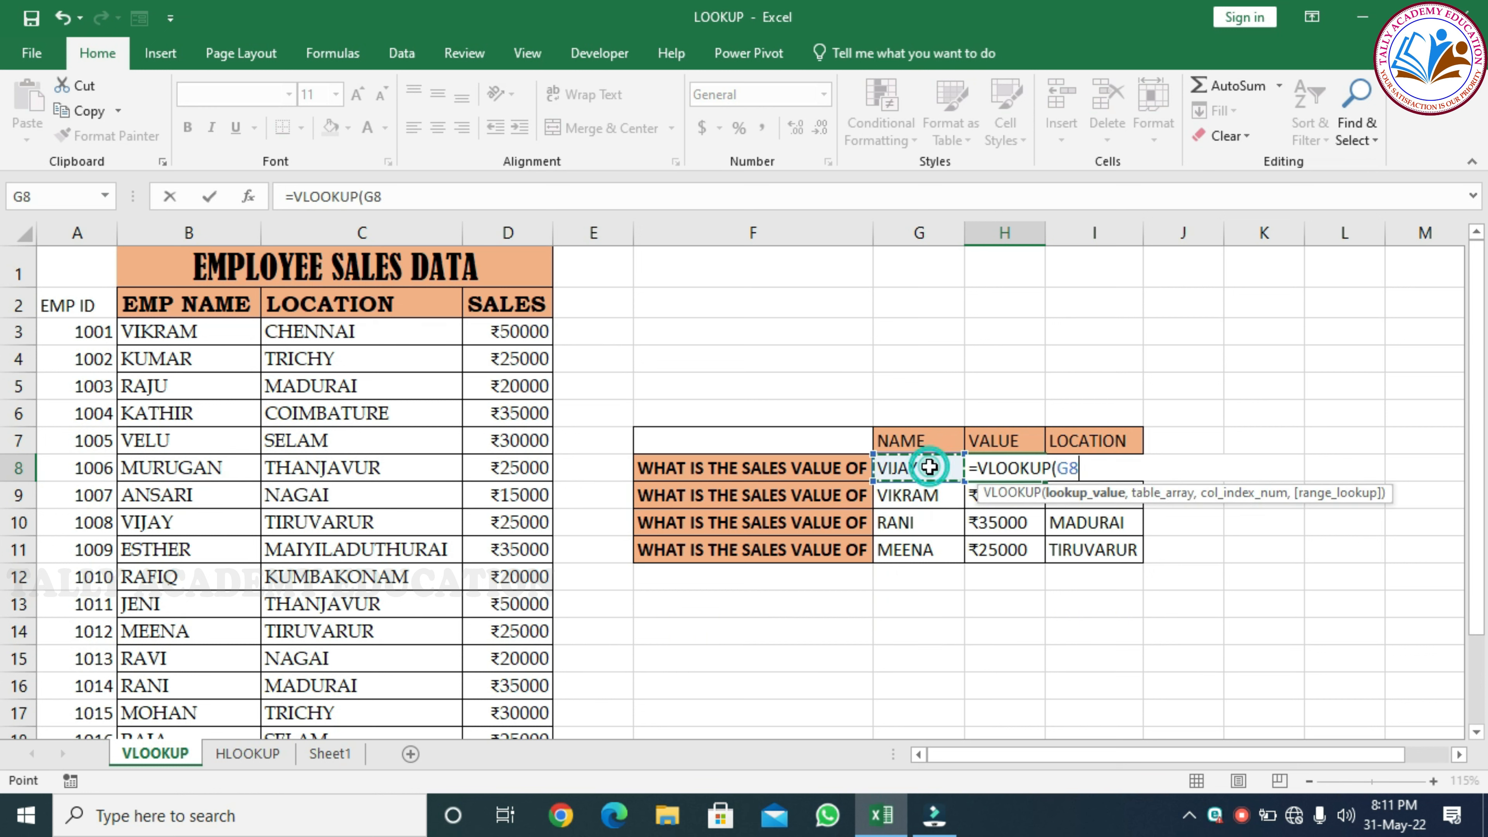
type(",")
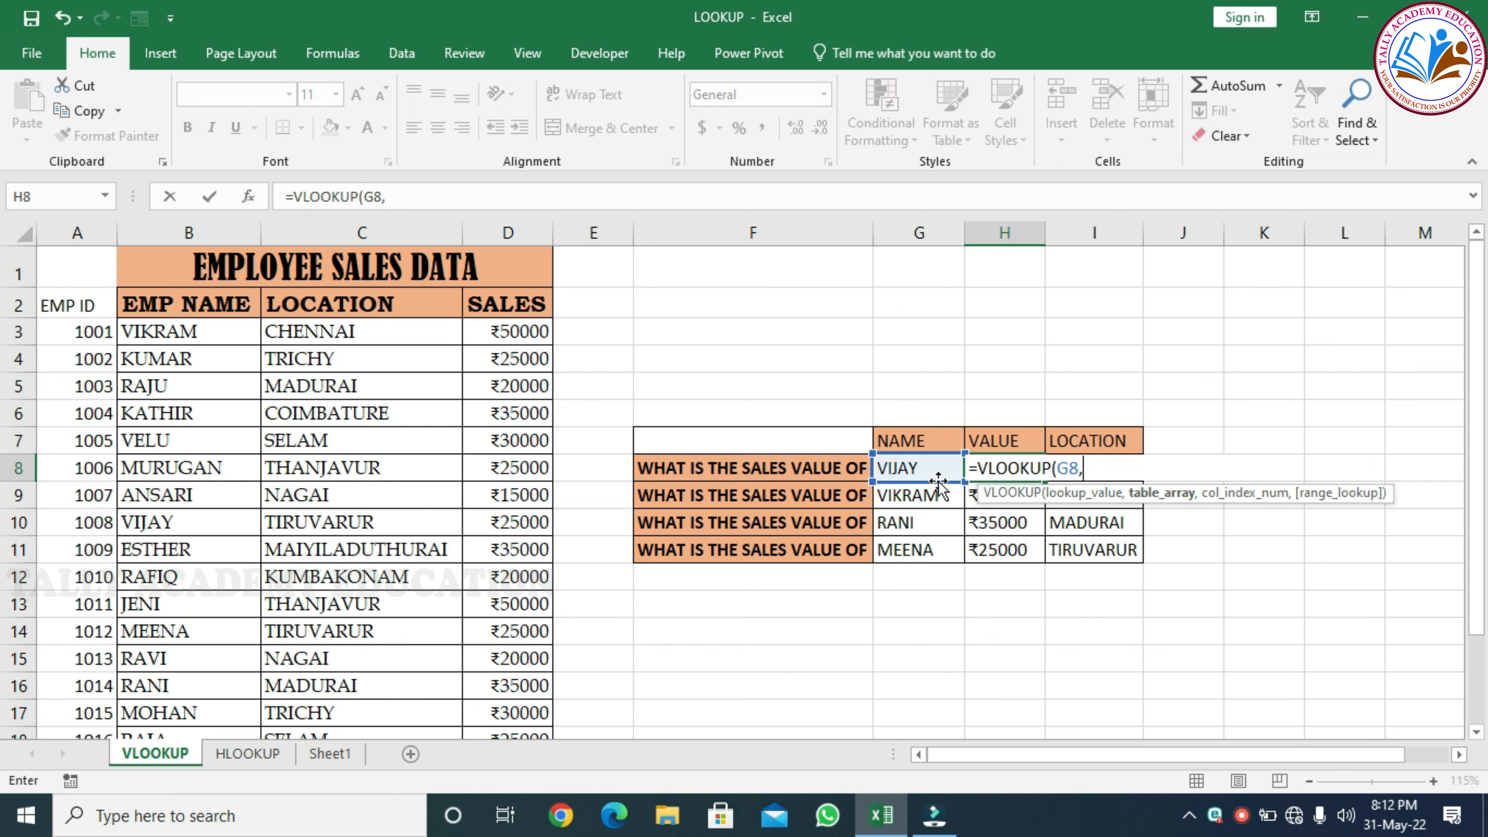
left_click_drag(71, 332, 513, 665)
scroll(788, 544, "up", 1)
scroll(787, 543, "up", 1)
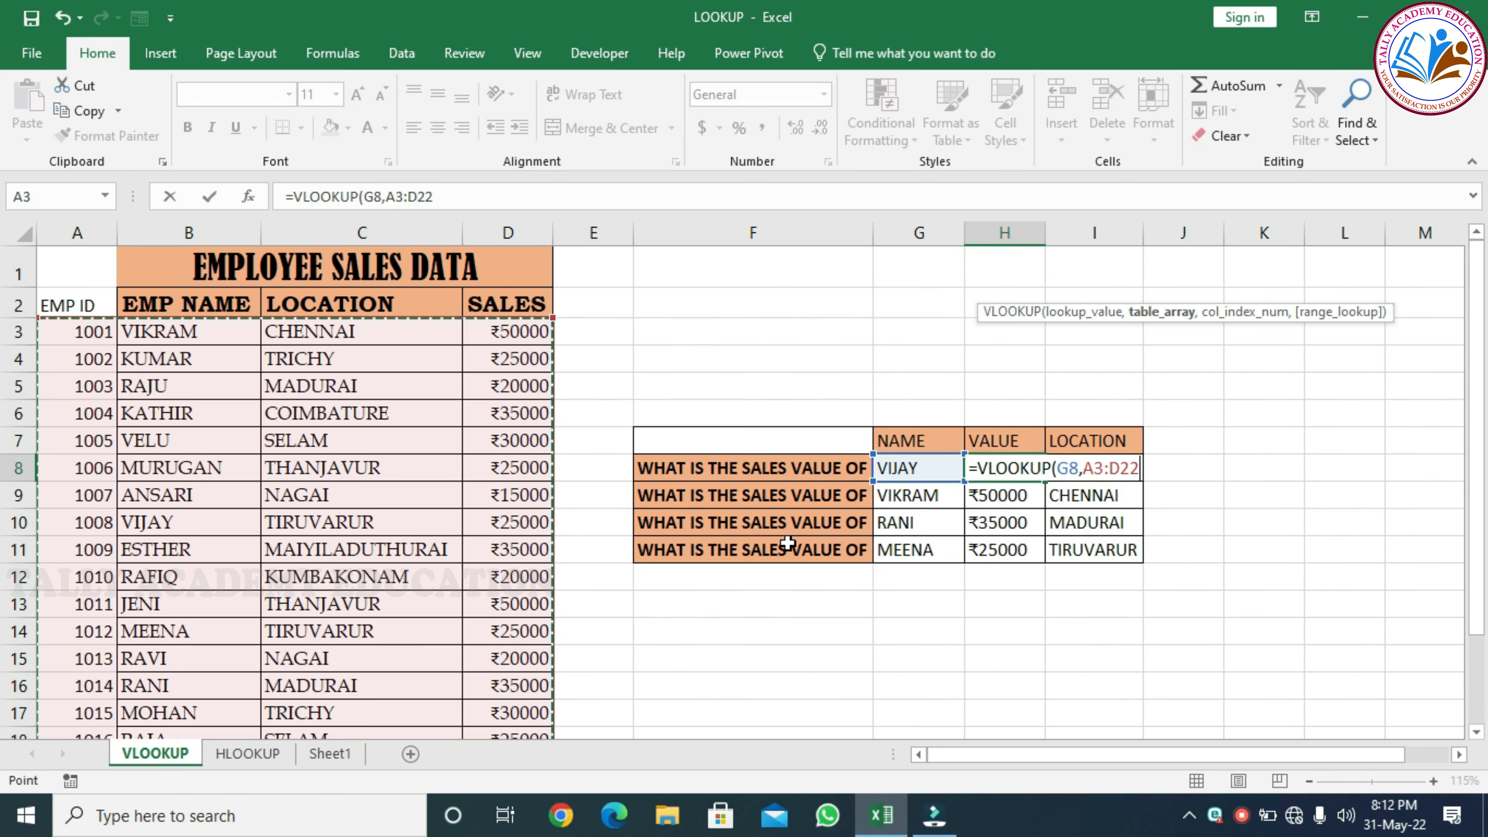
Complete the H8 VLOOKUP with column index 4 and exact match FALSE to test looking up a name from the EMP ID column.
type(",")
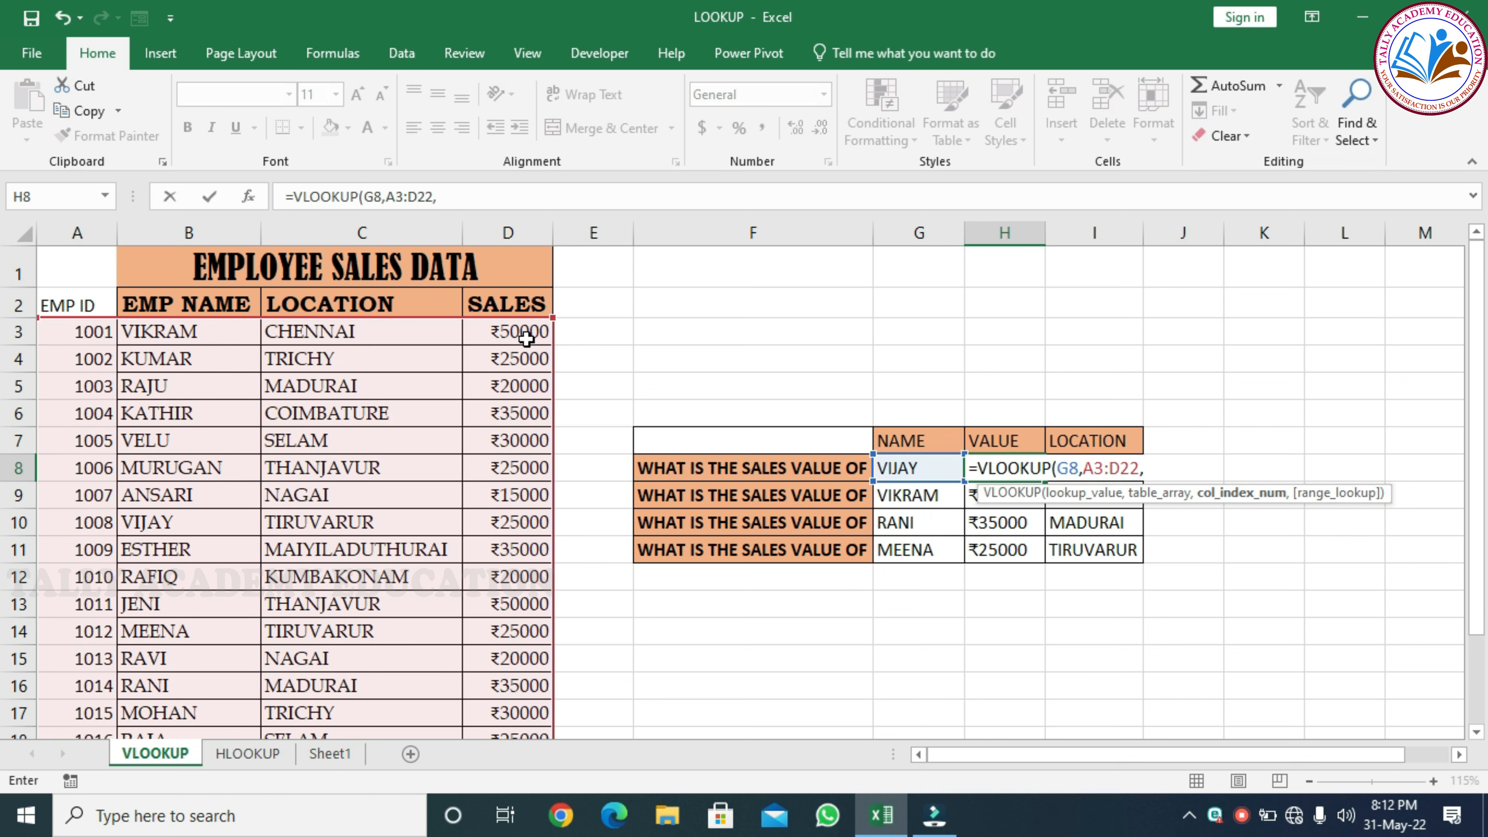
type("4")
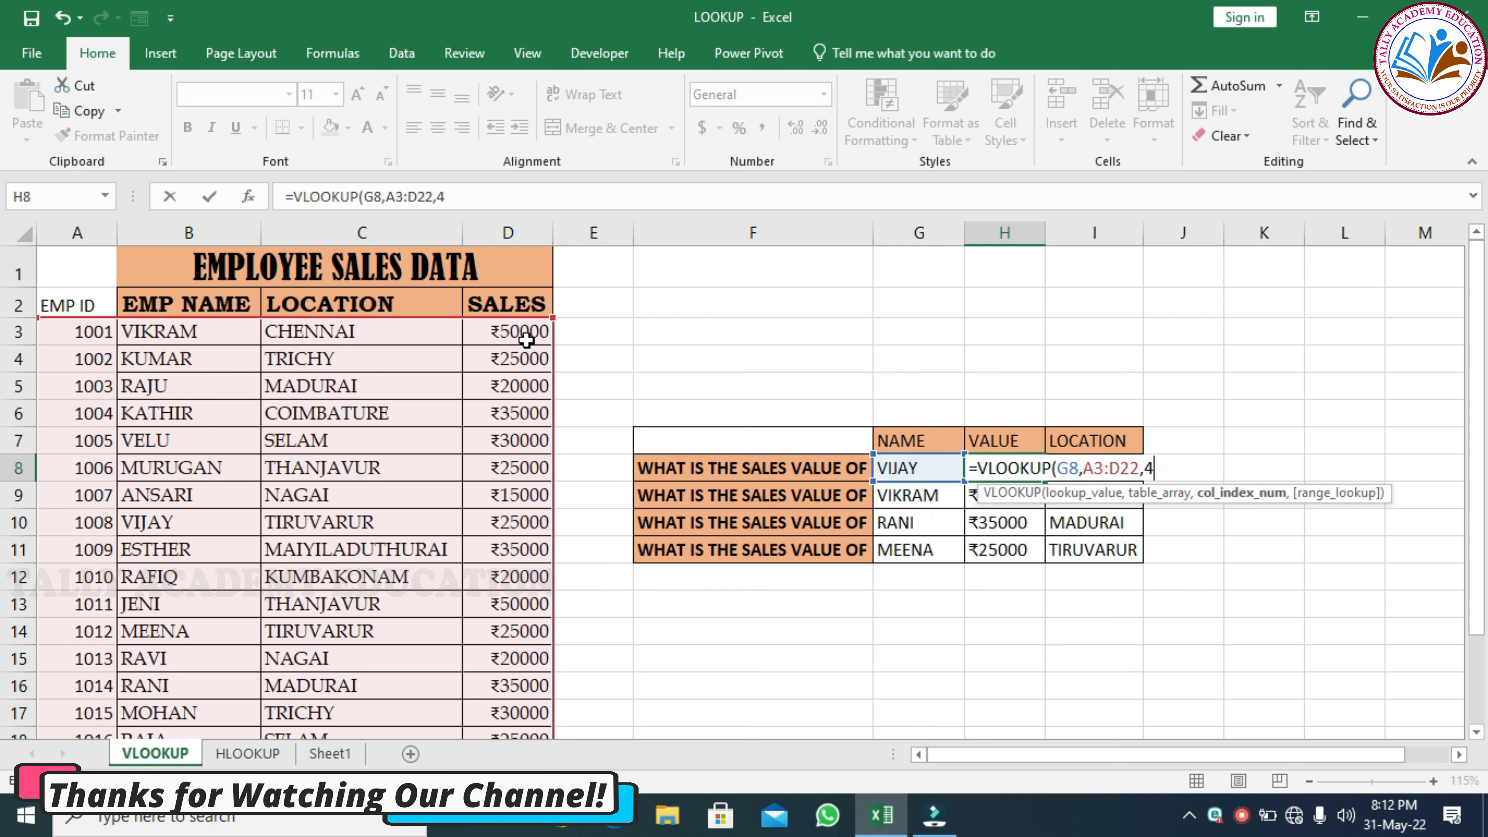
type(",")
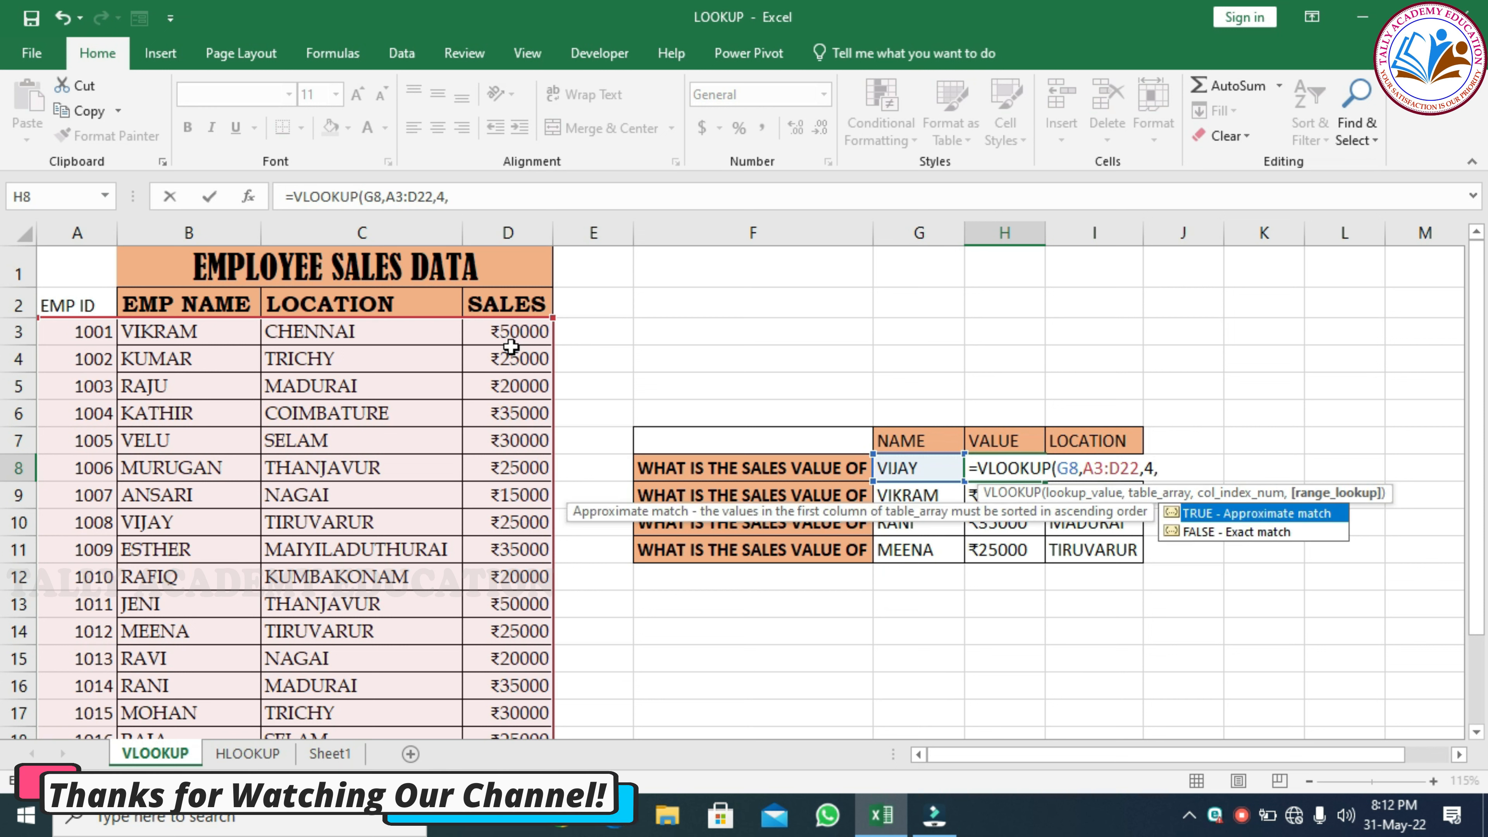
double_click(1215, 533)
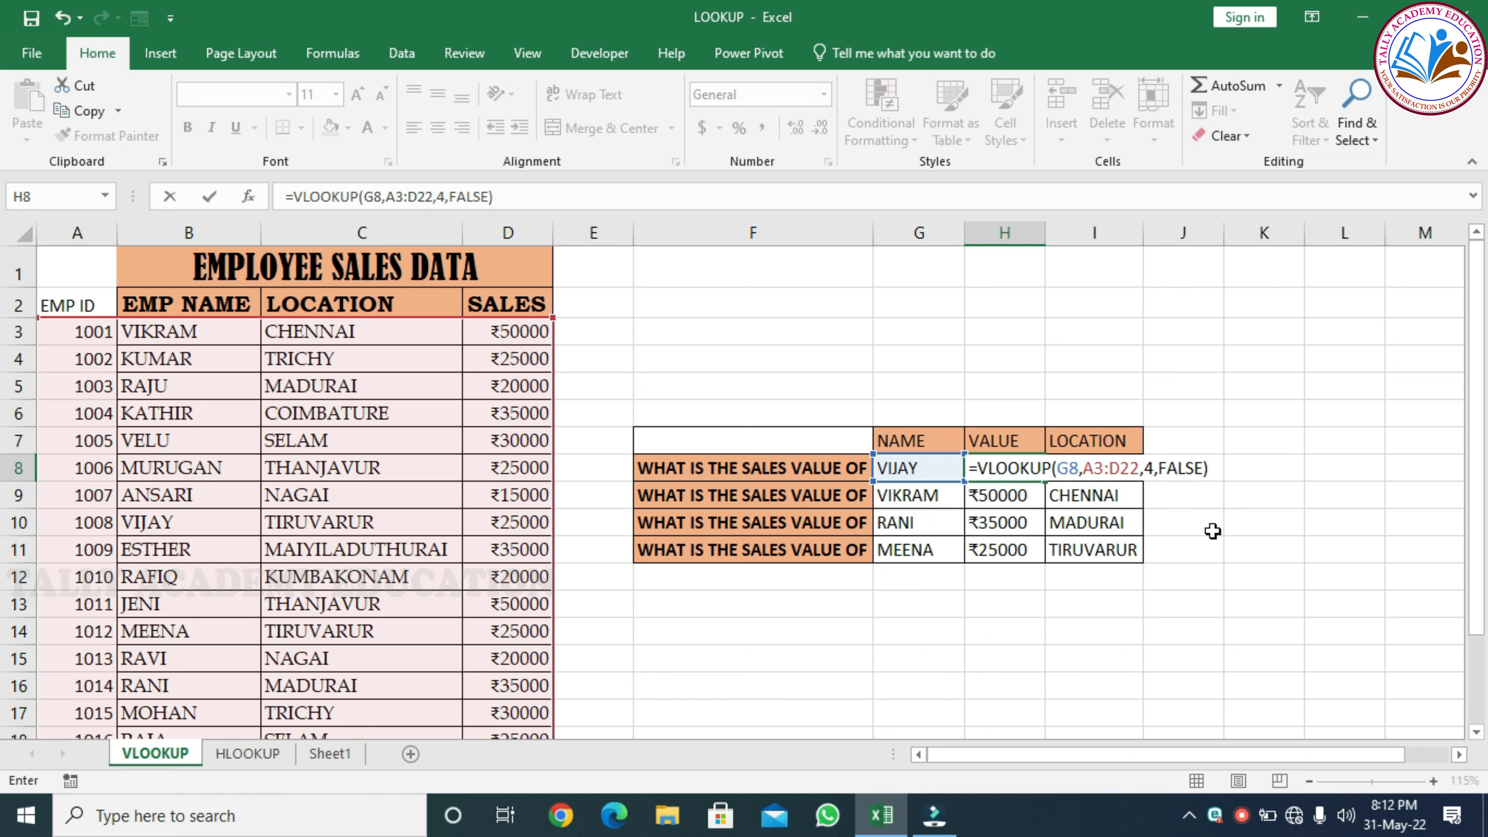
key("Return")
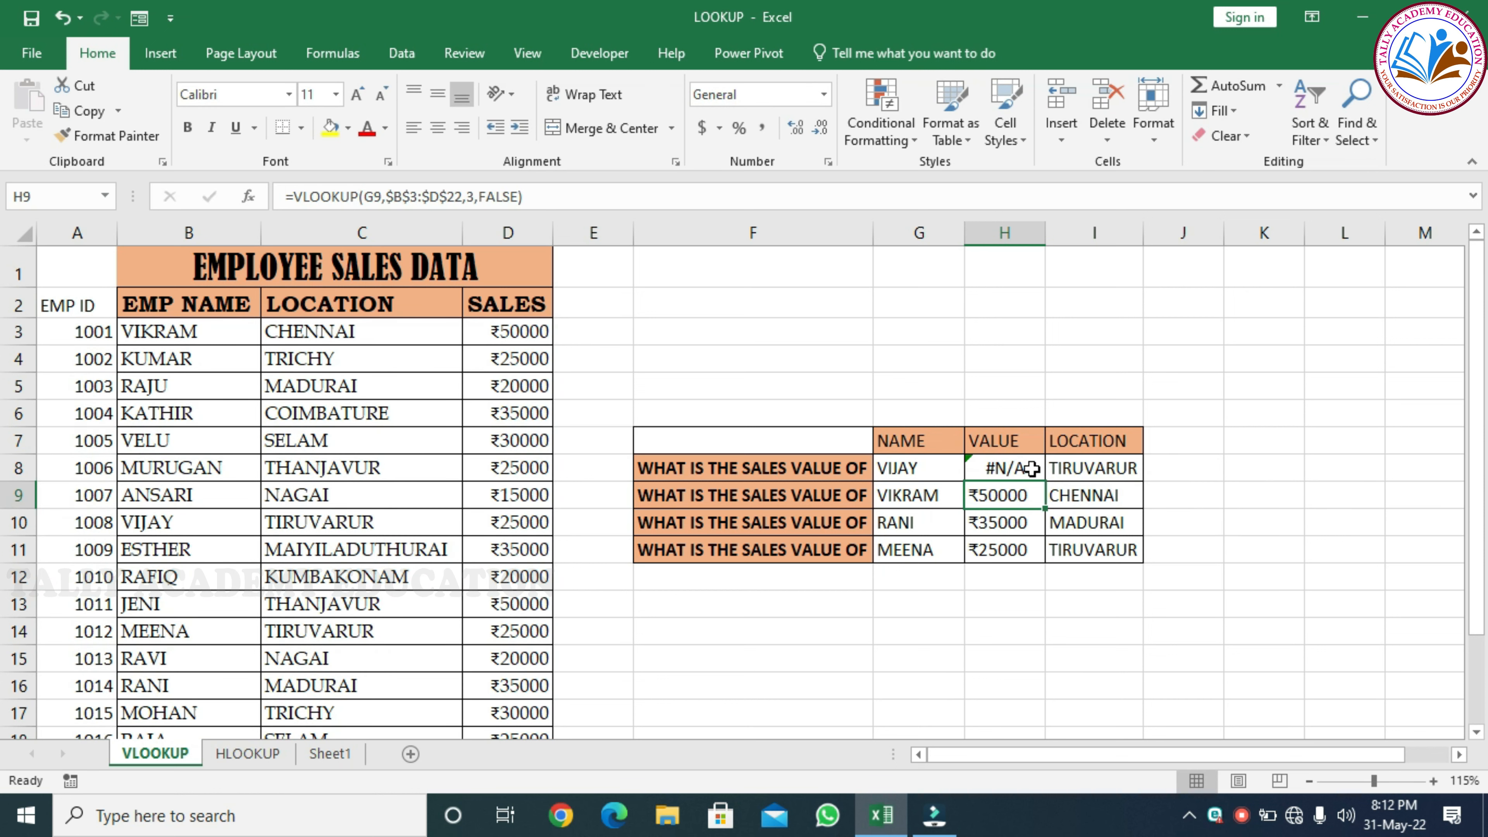
Delete the EMP ID column from the employee sales table.
left_click(1029, 469)
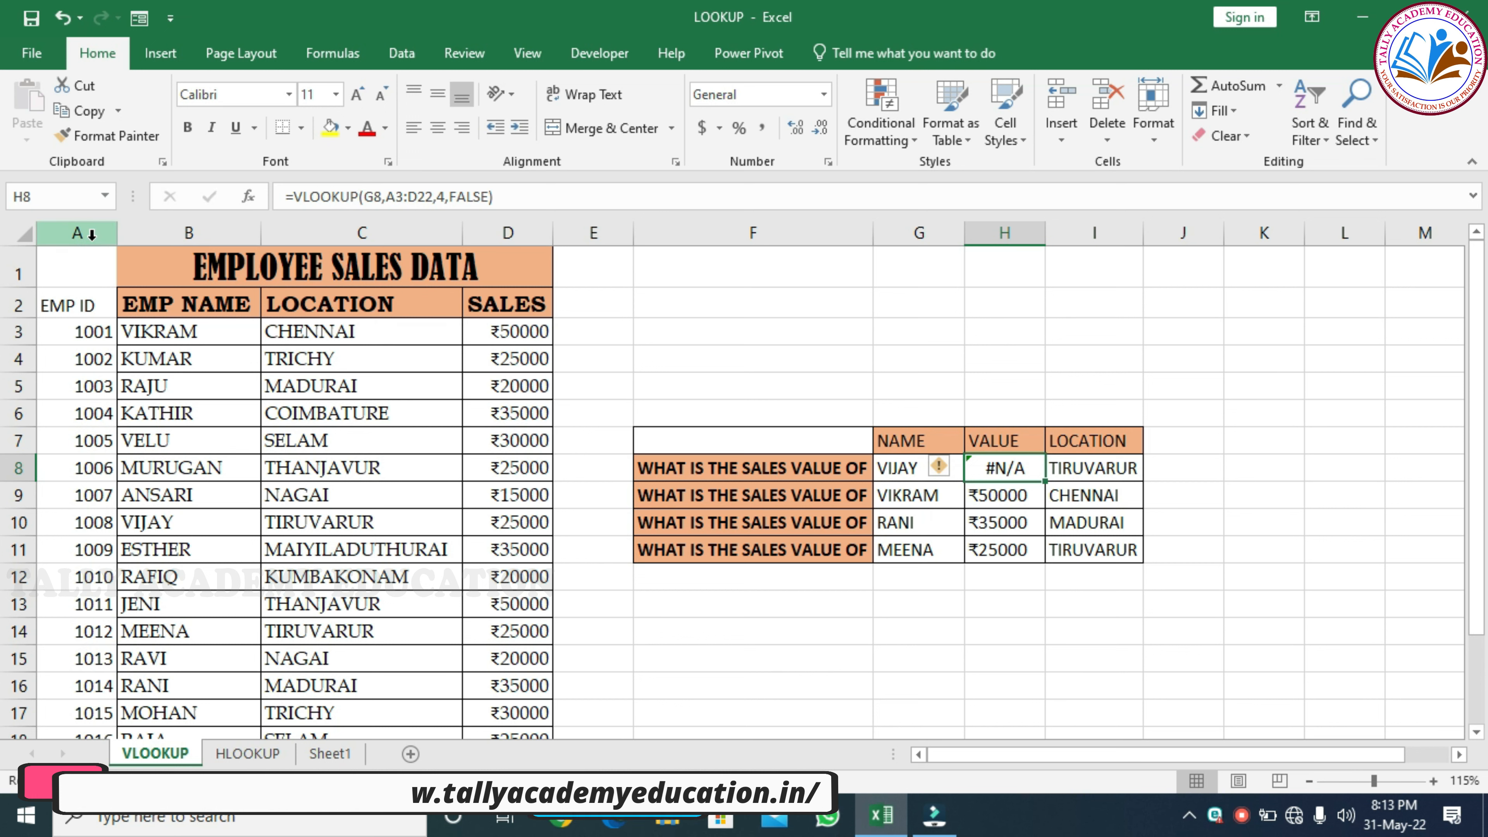
right_click(104, 241)
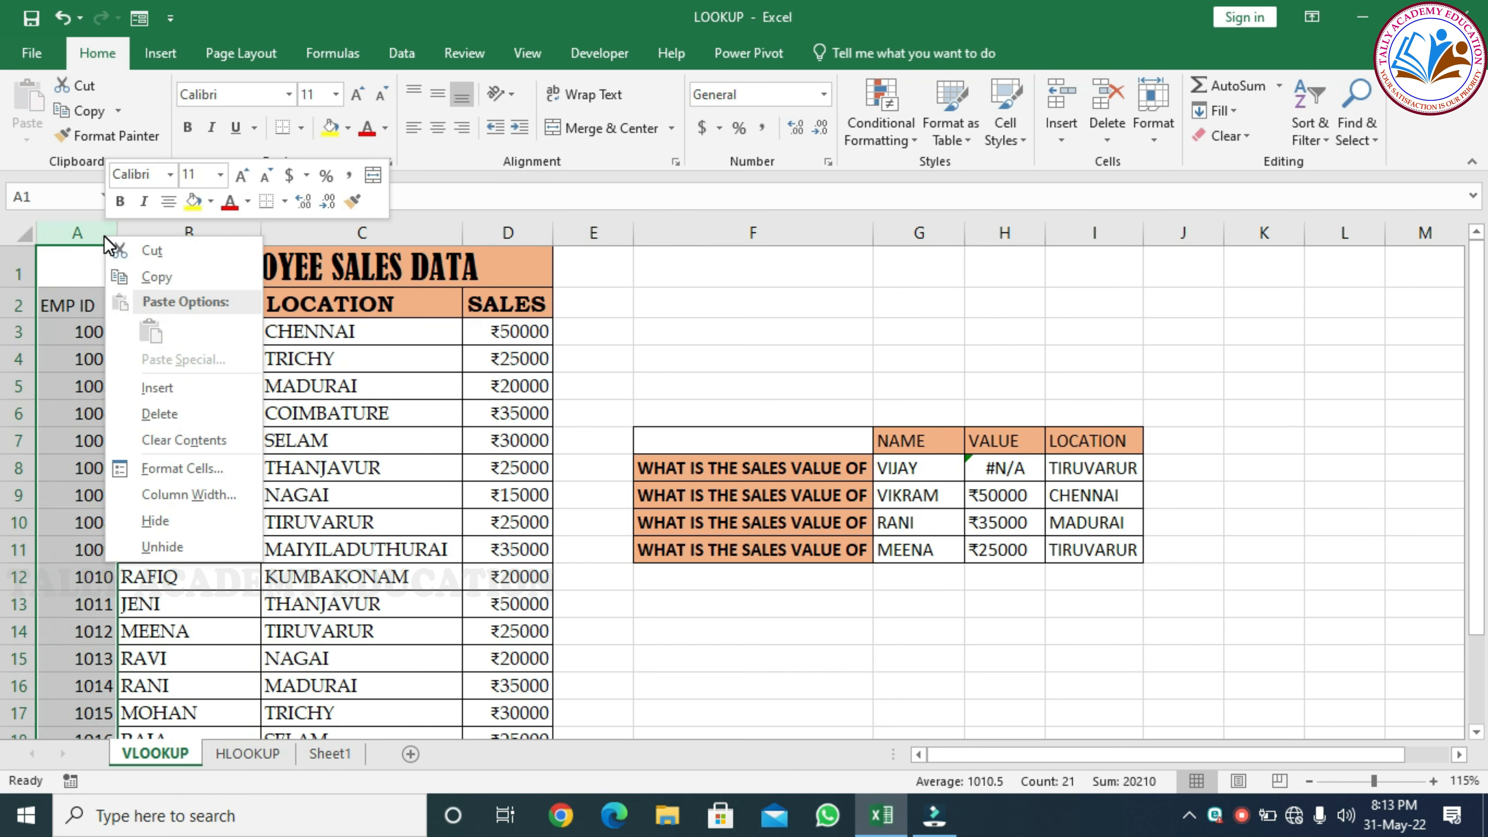
left_click(183, 414)
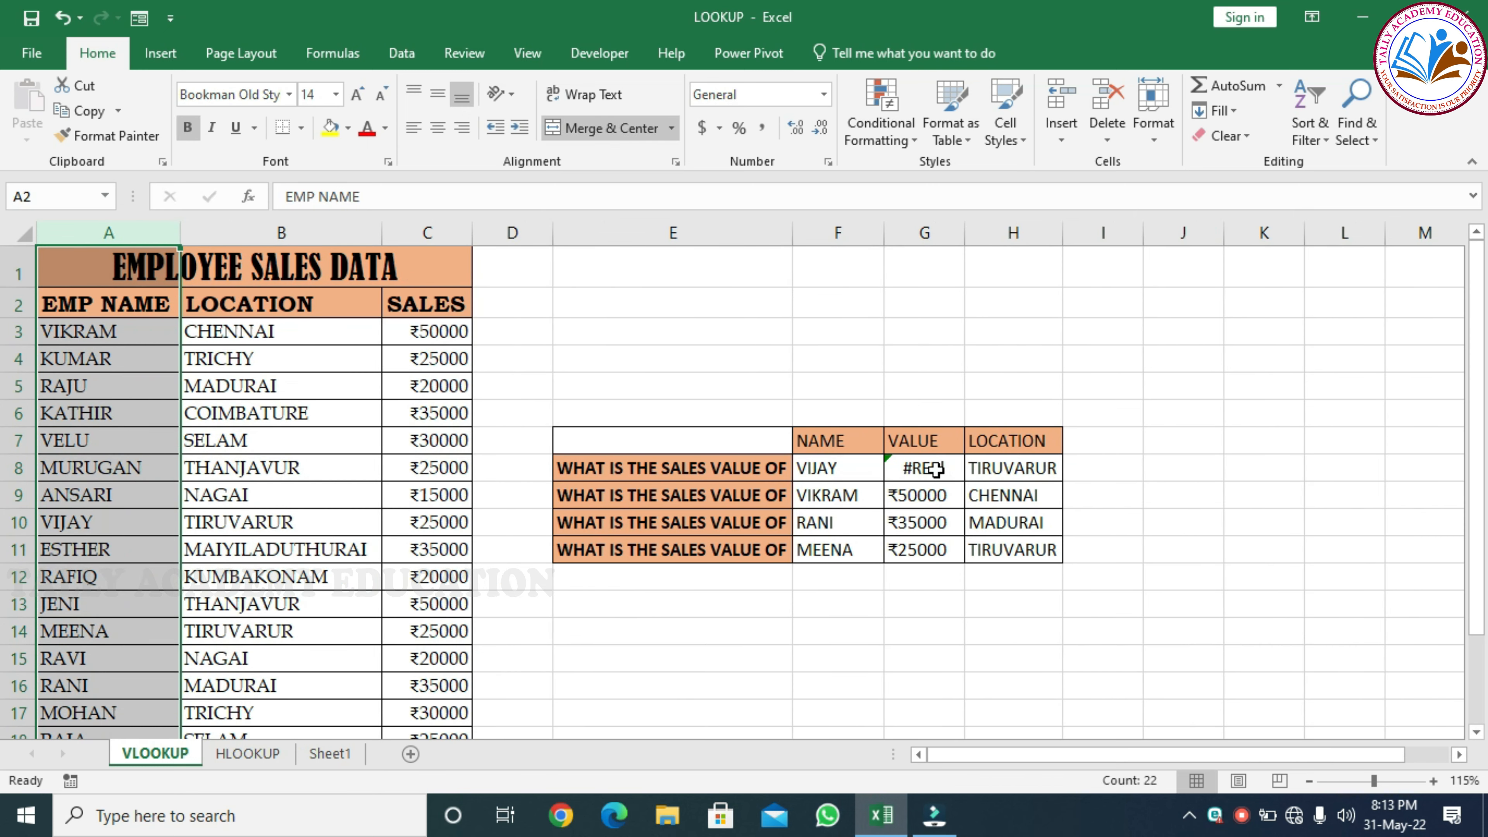
Start a new VLOOKUP formula in G8 with F8 as the lookup value and the absolute table range $A$3:$C$22.
left_click(924, 469)
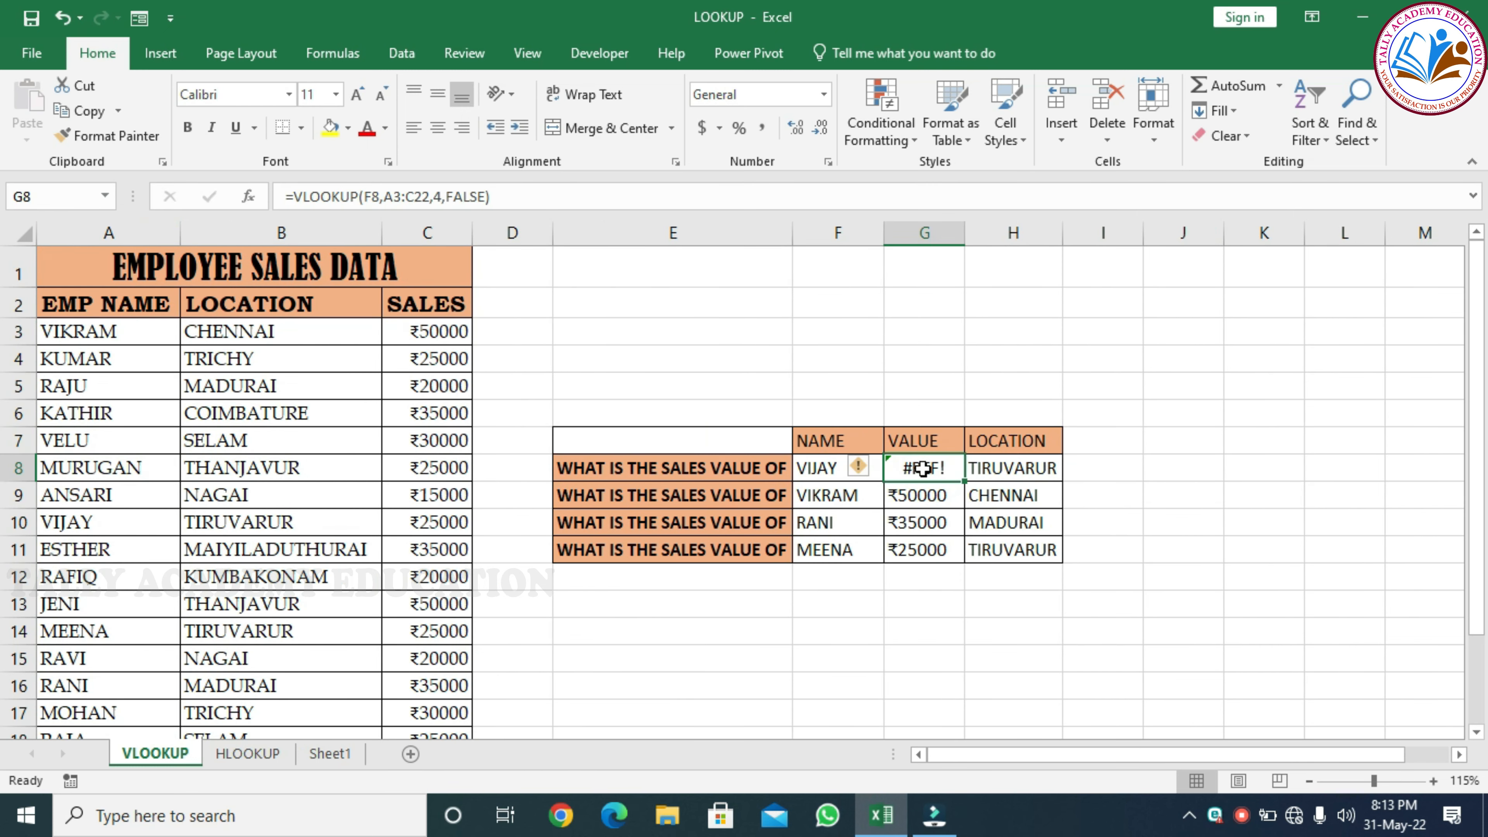
type("=VL")
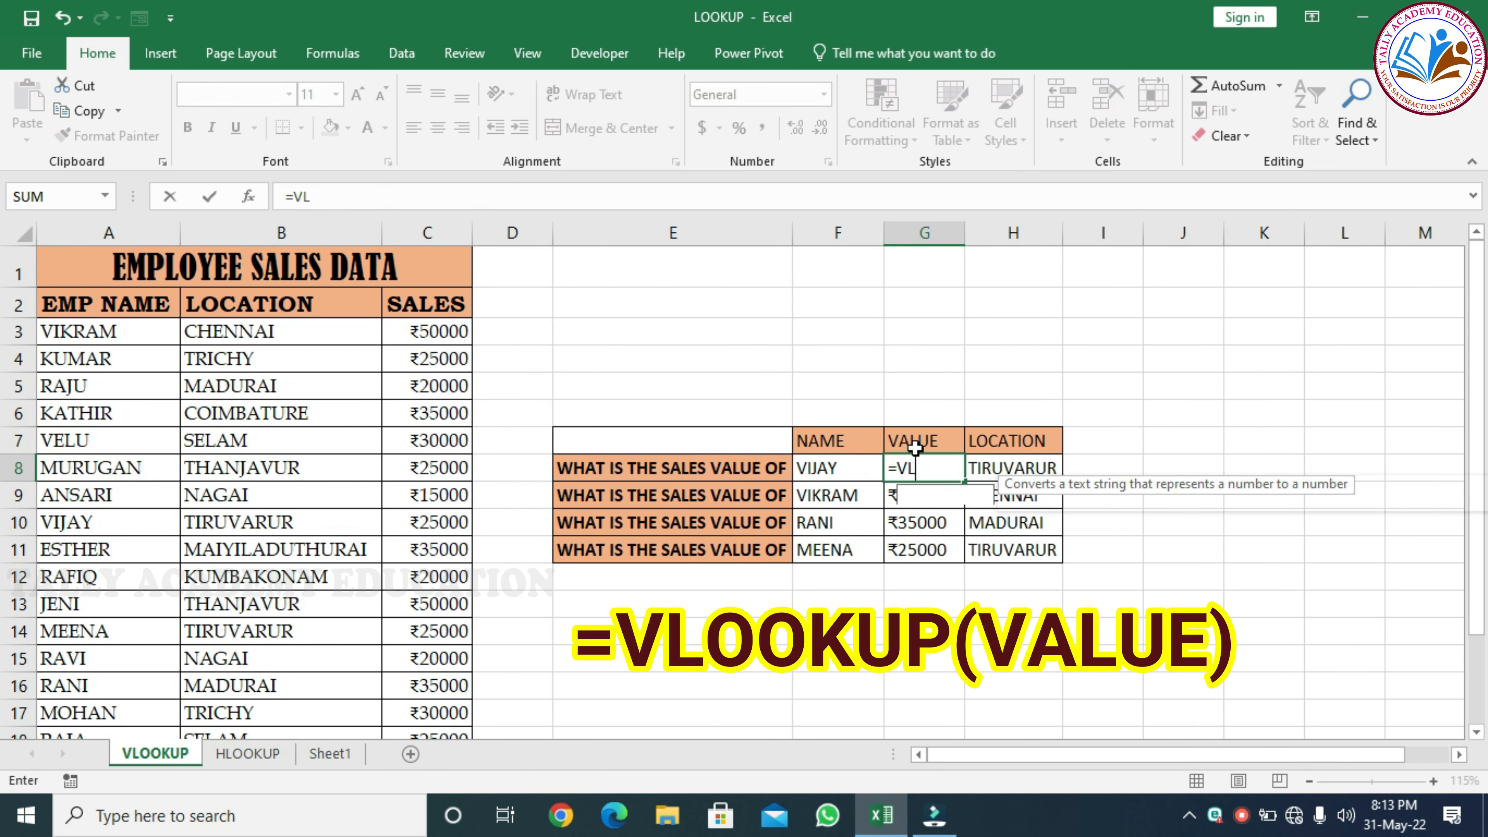
type("OOKUP")
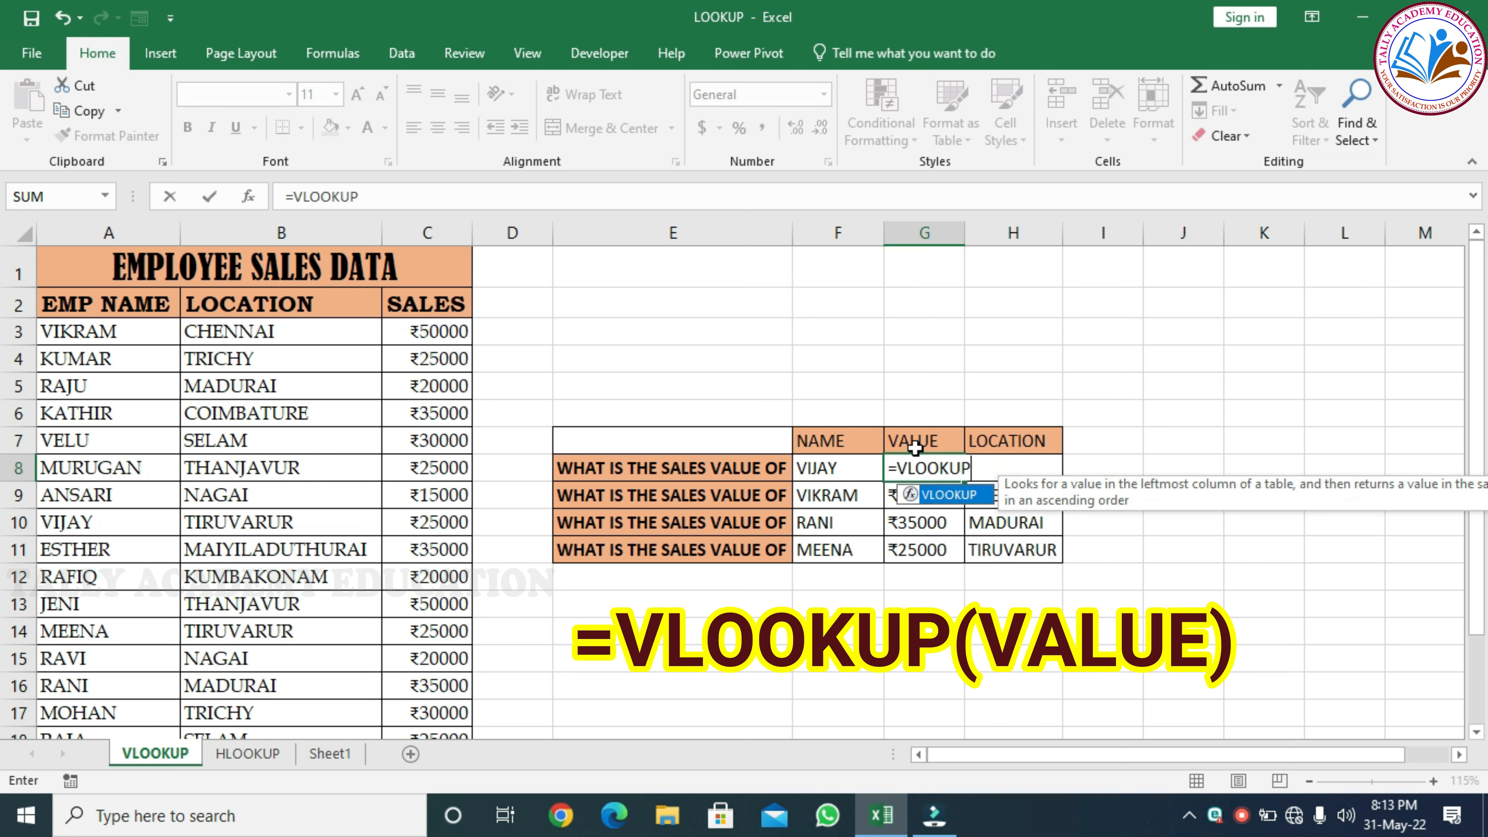
type("(")
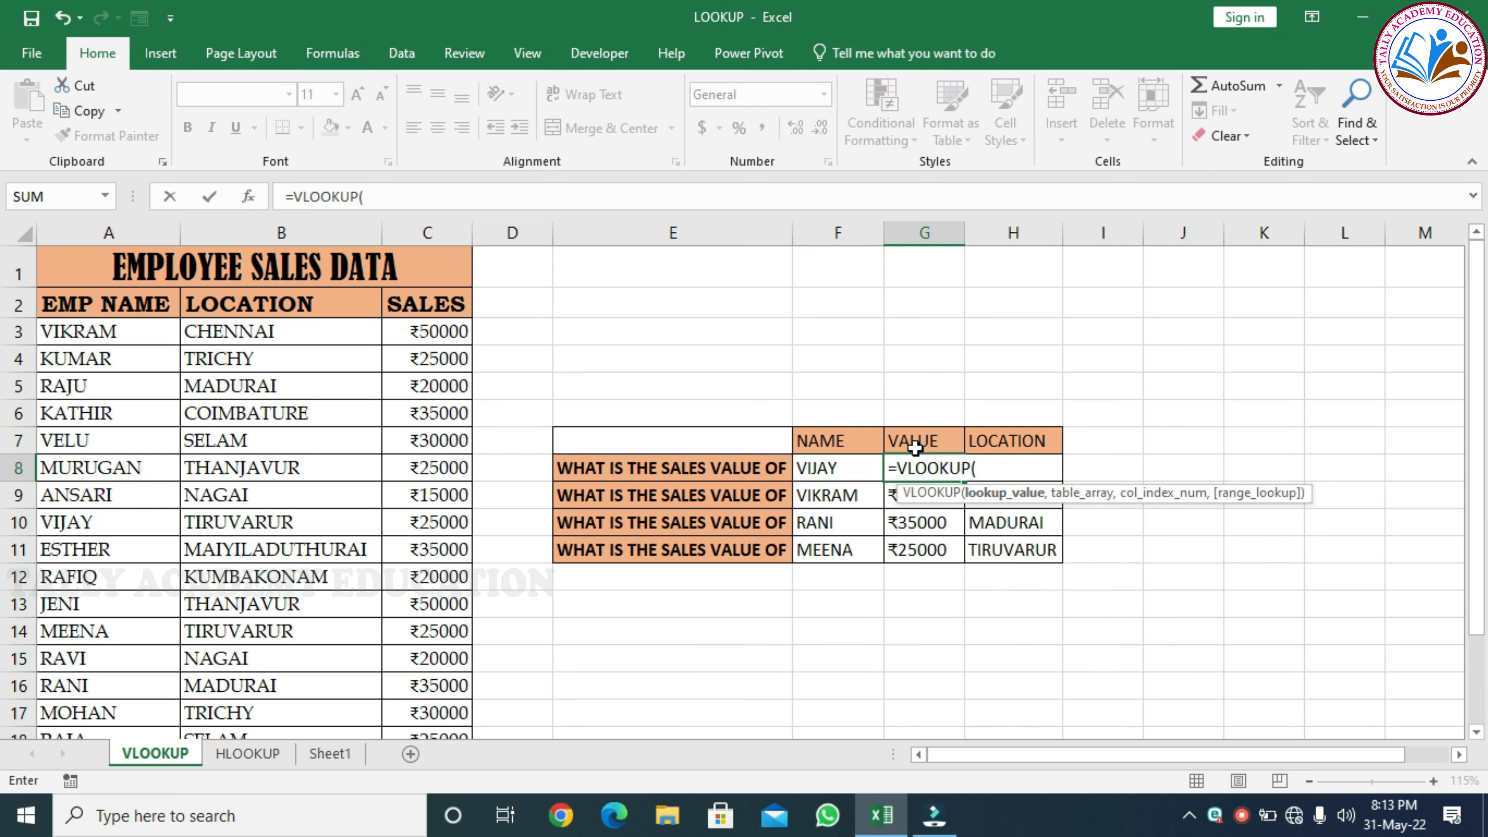
left_click(826, 467)
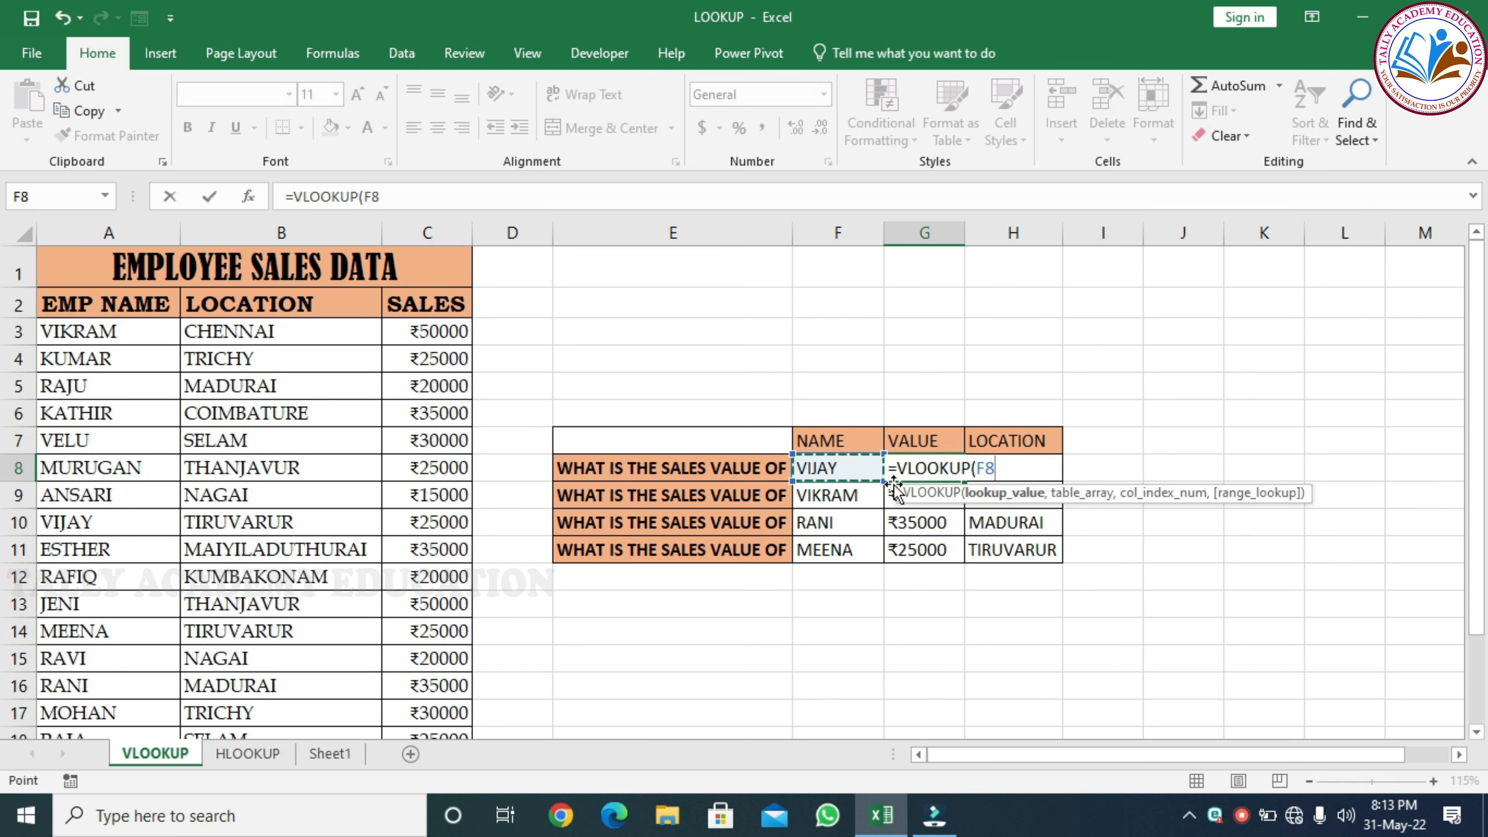
type(",")
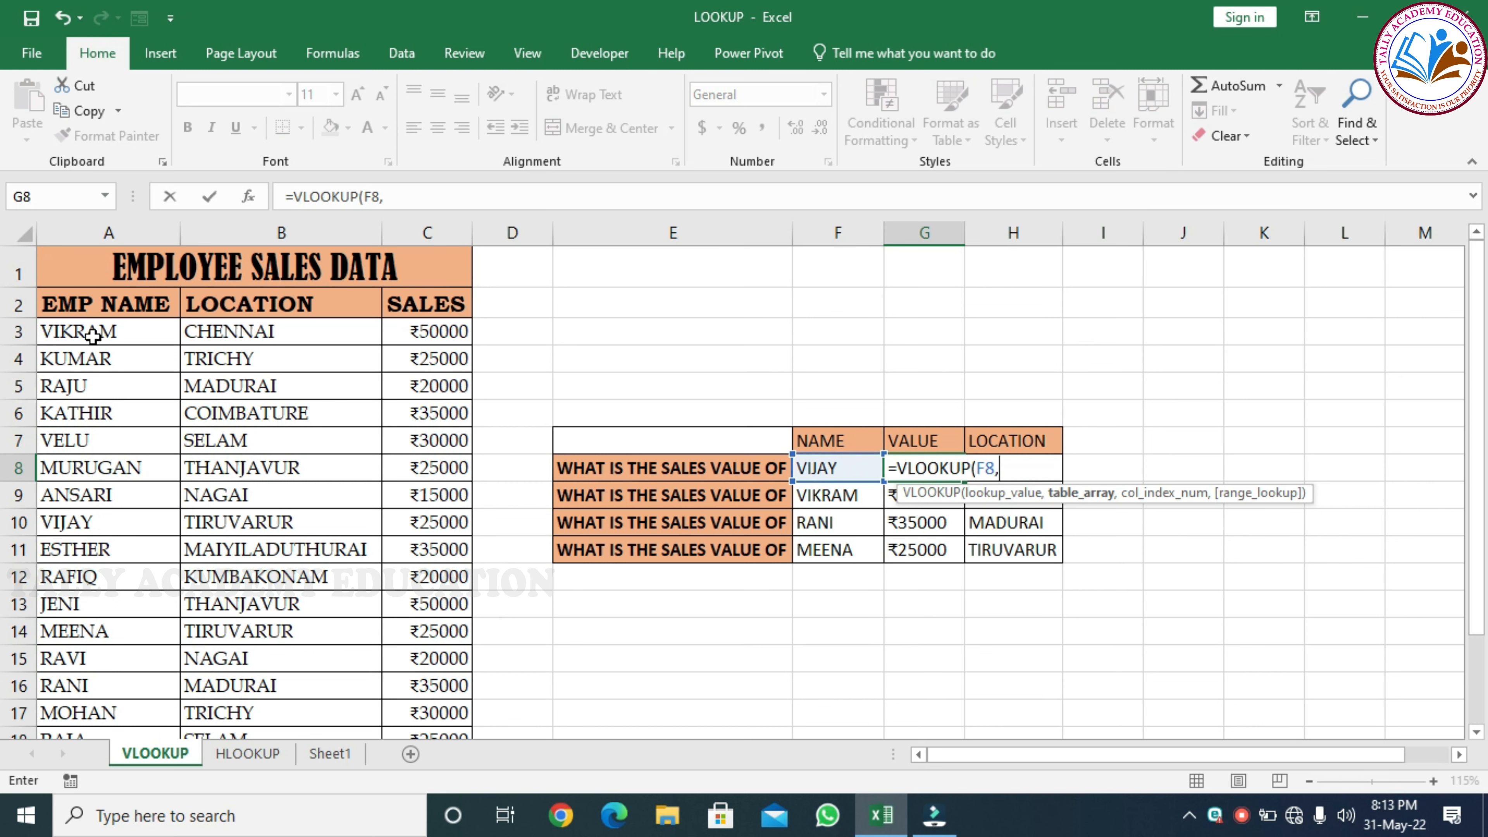
left_click_drag(70, 334, 428, 698)
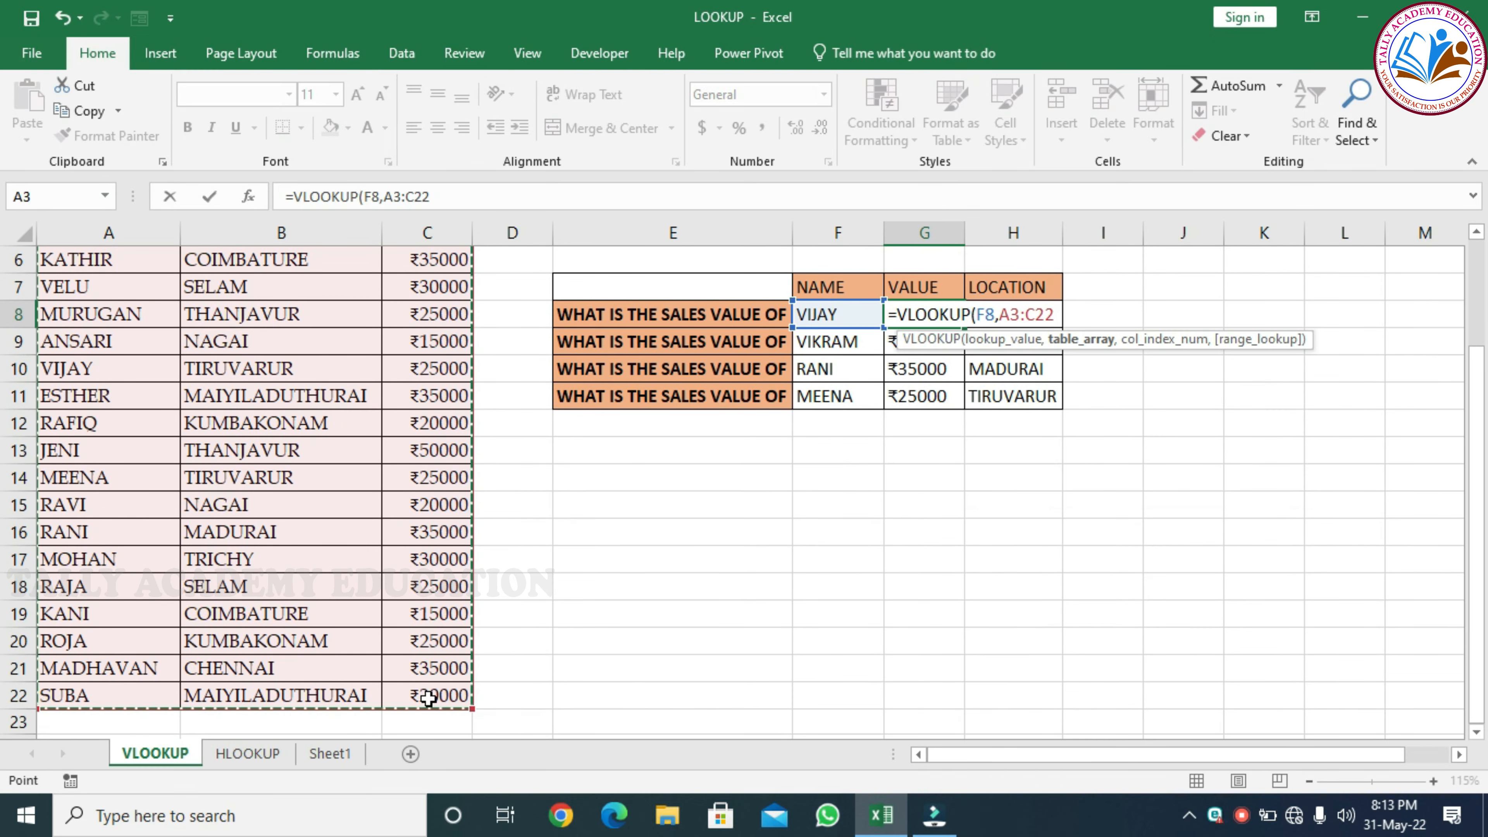
key("F4")
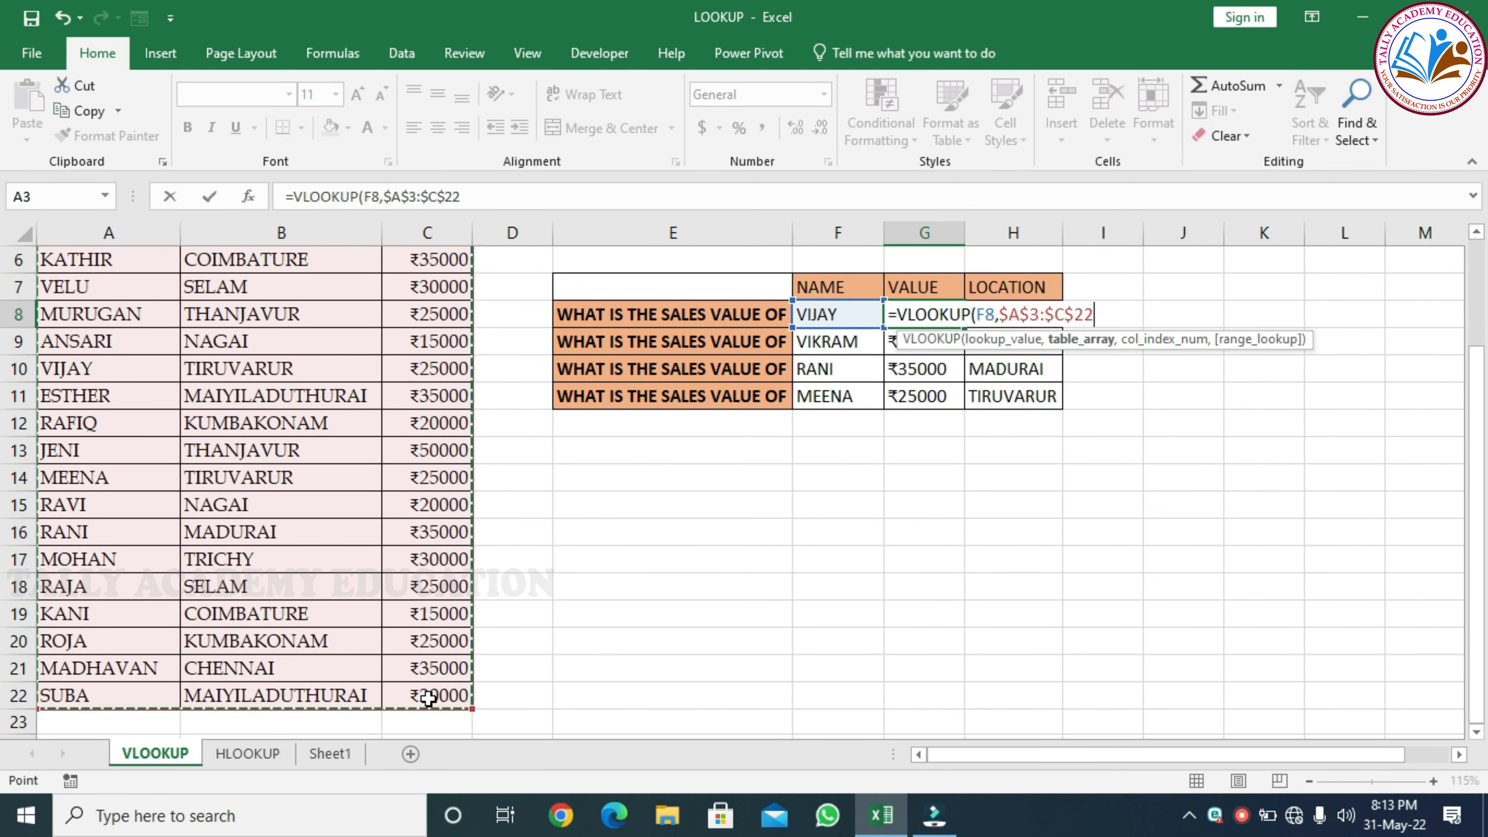
type(",")
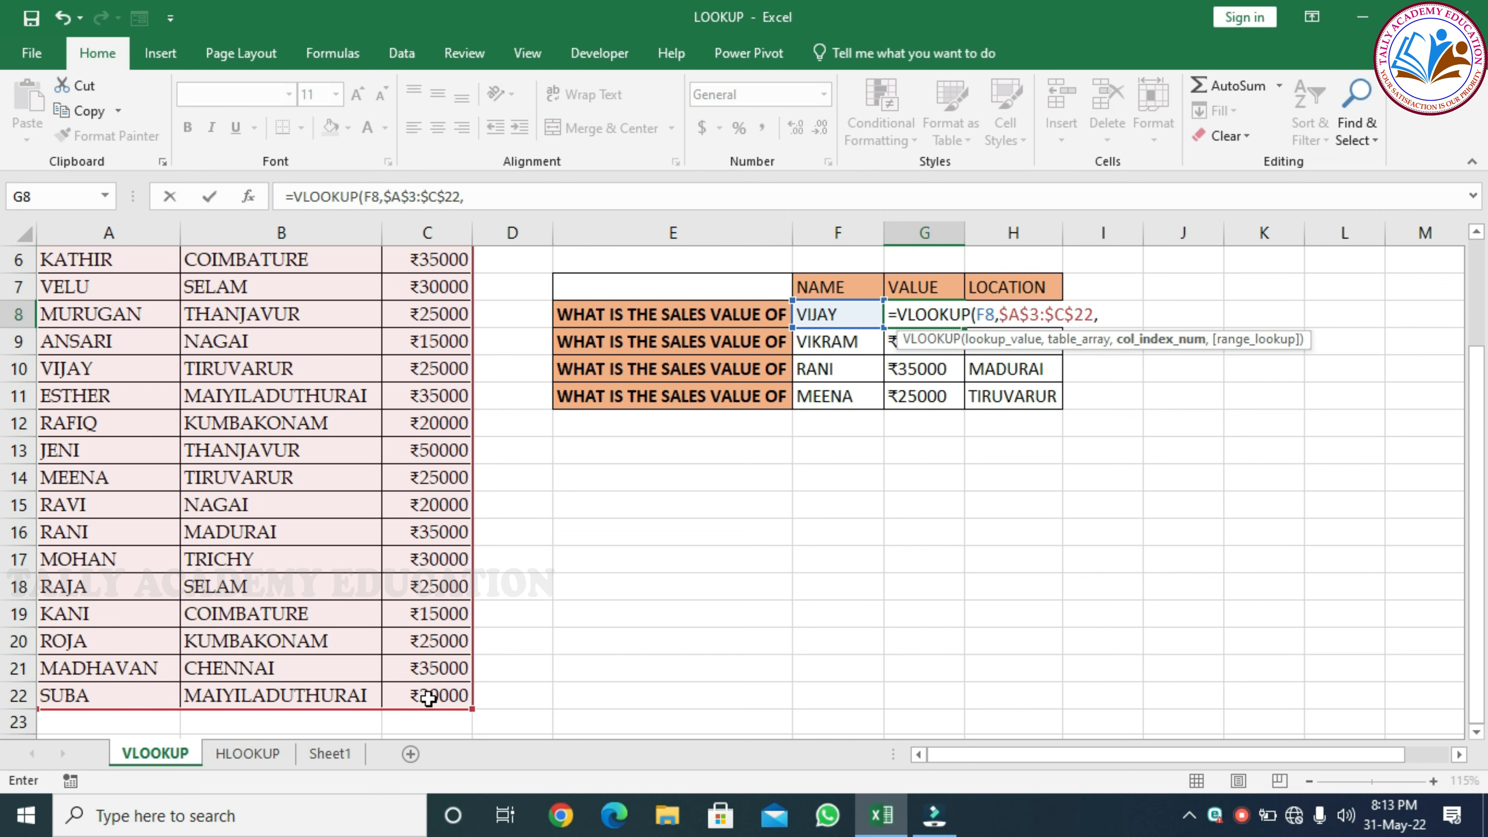
Finish the G8 formula with column index 3 and exact match FALSE, and fill it down to G11.
scroll(632, 493, "up", 1)
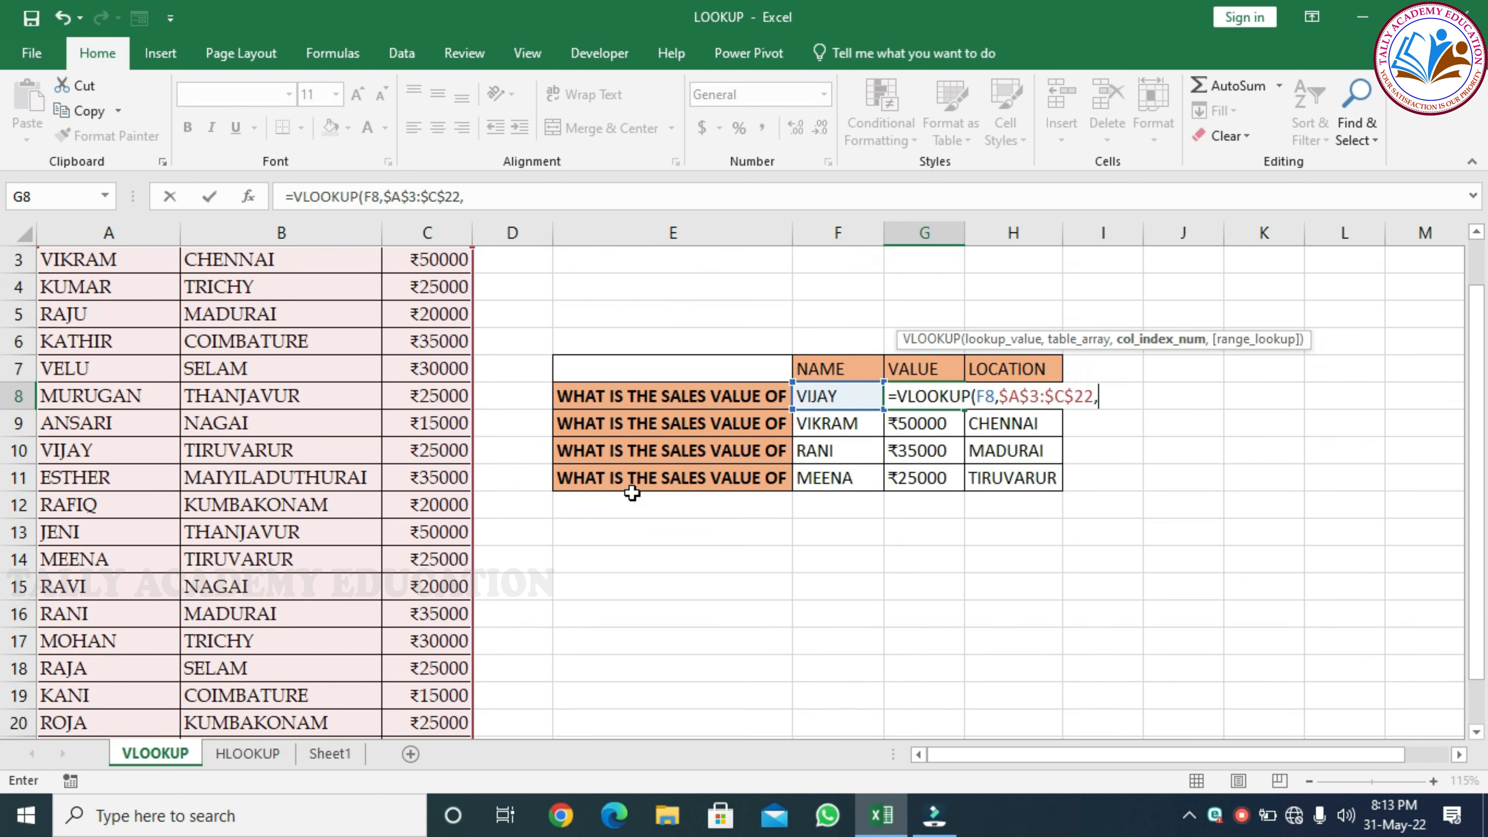
scroll(632, 493, "up", 1)
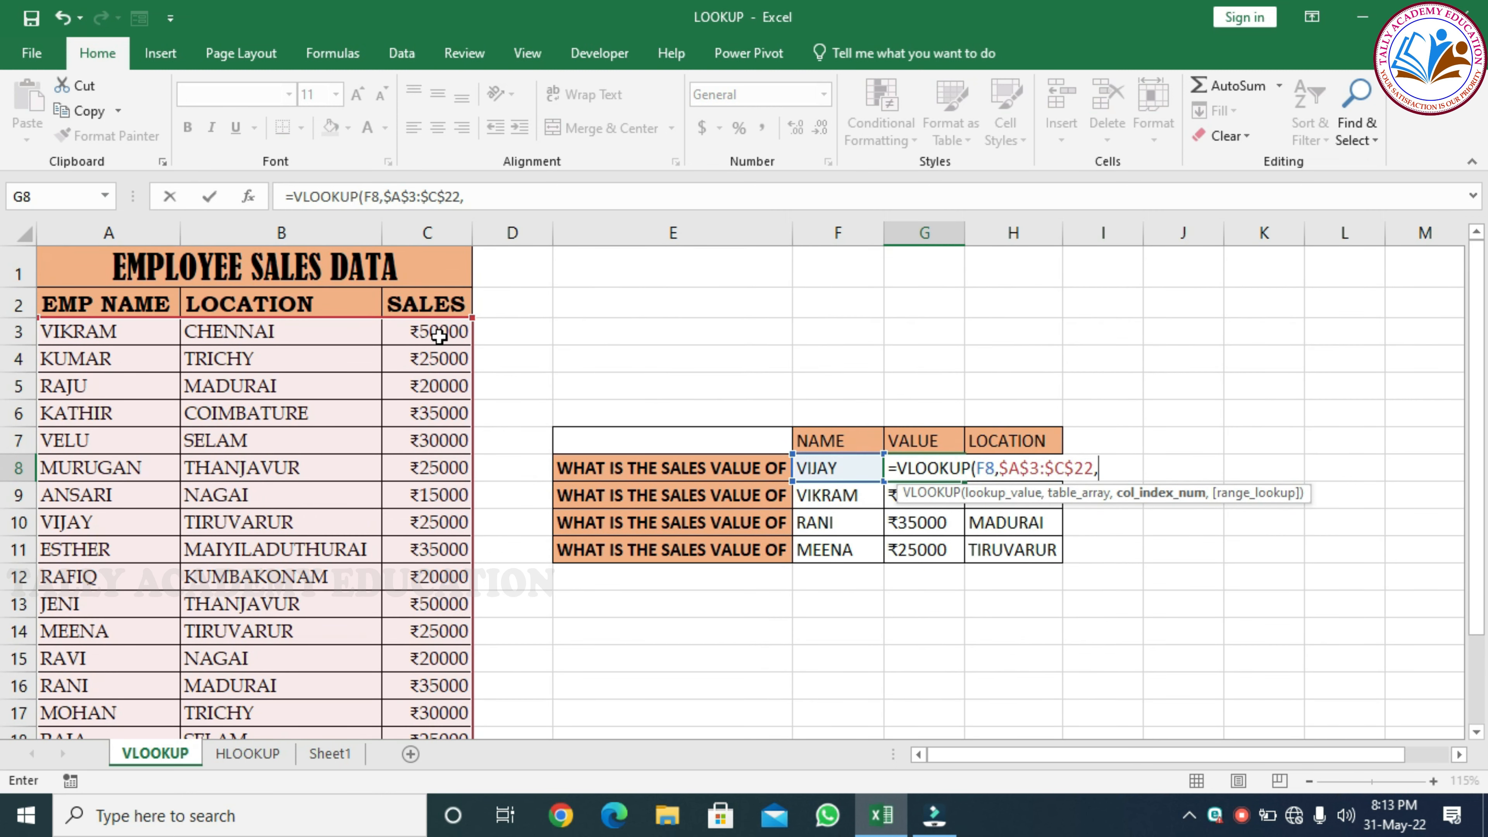
type("3,")
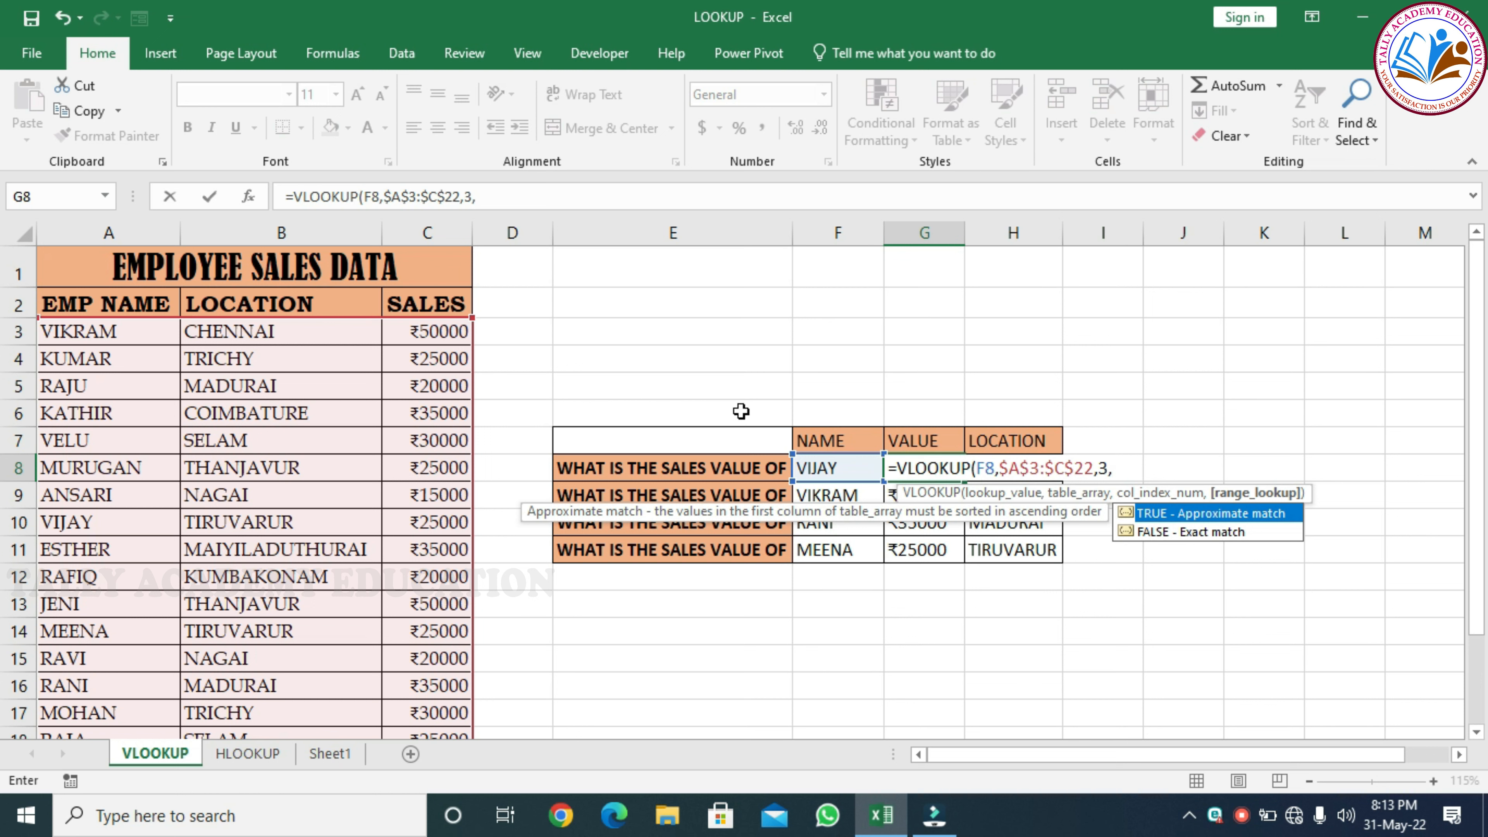
double_click(1159, 531)
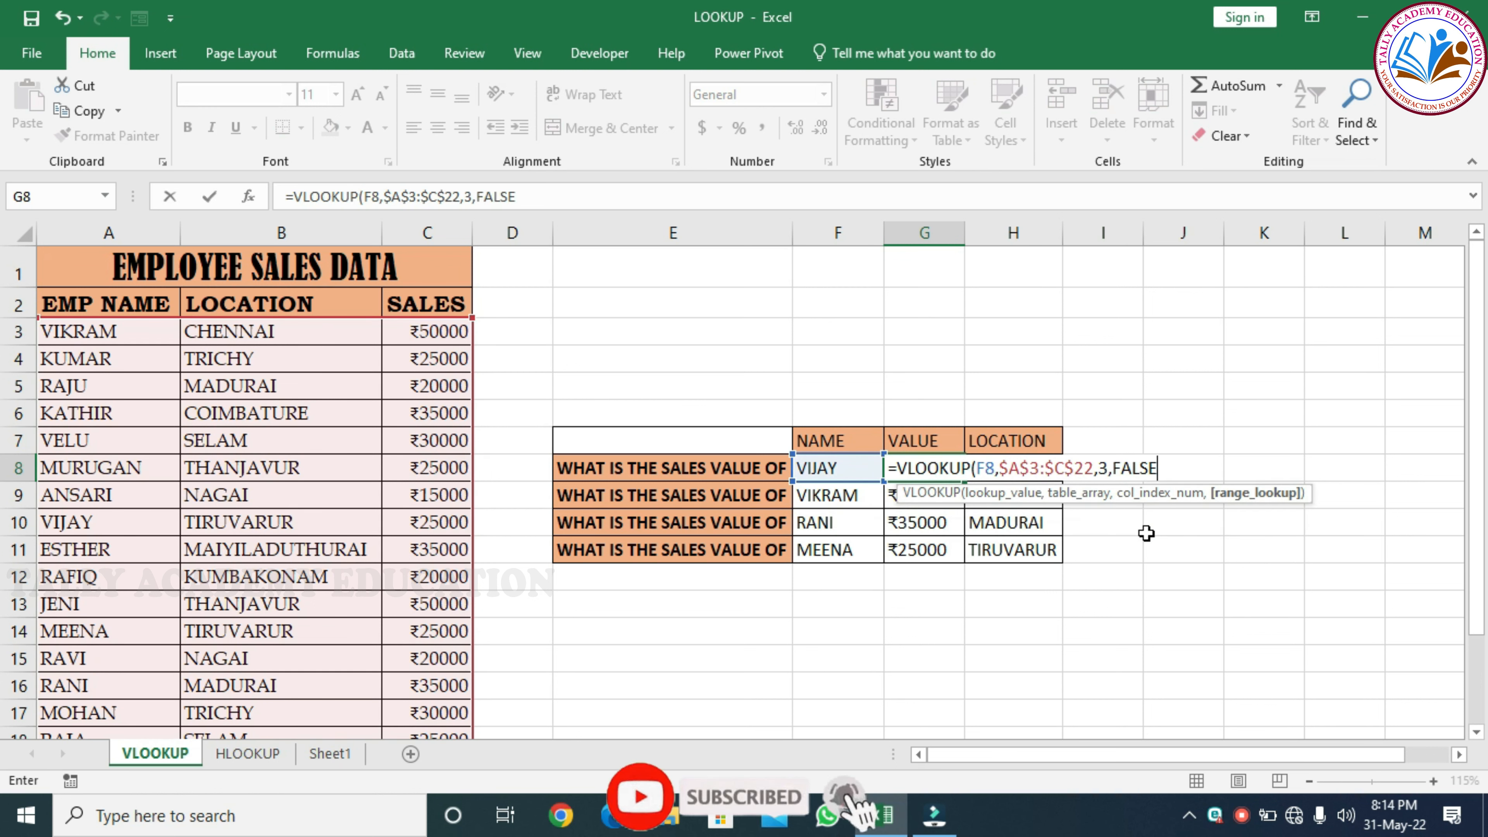
type(")")
key("Return")
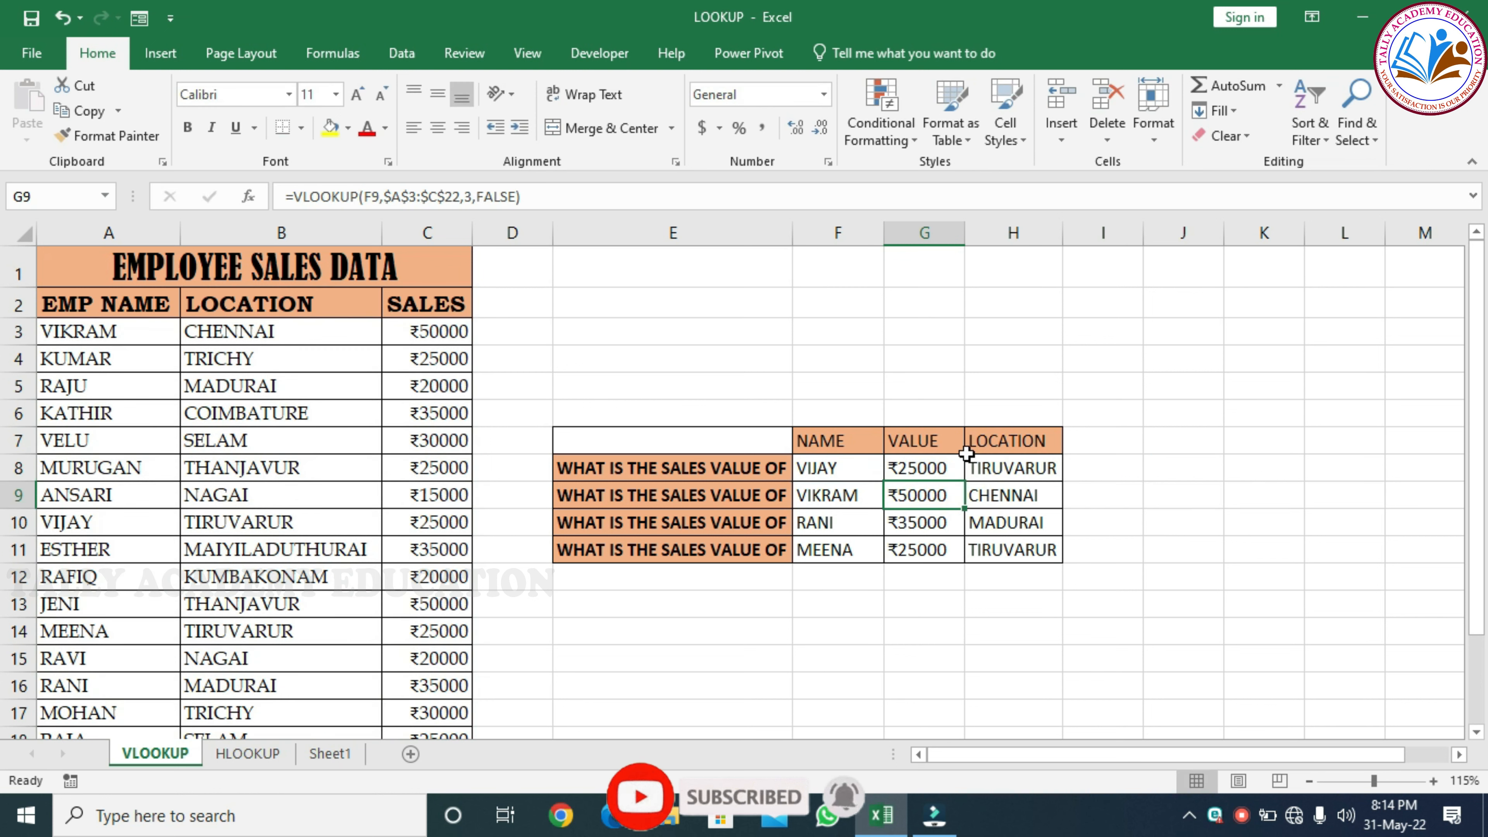
left_click(940, 460)
left_click_drag(964, 481, 965, 556)
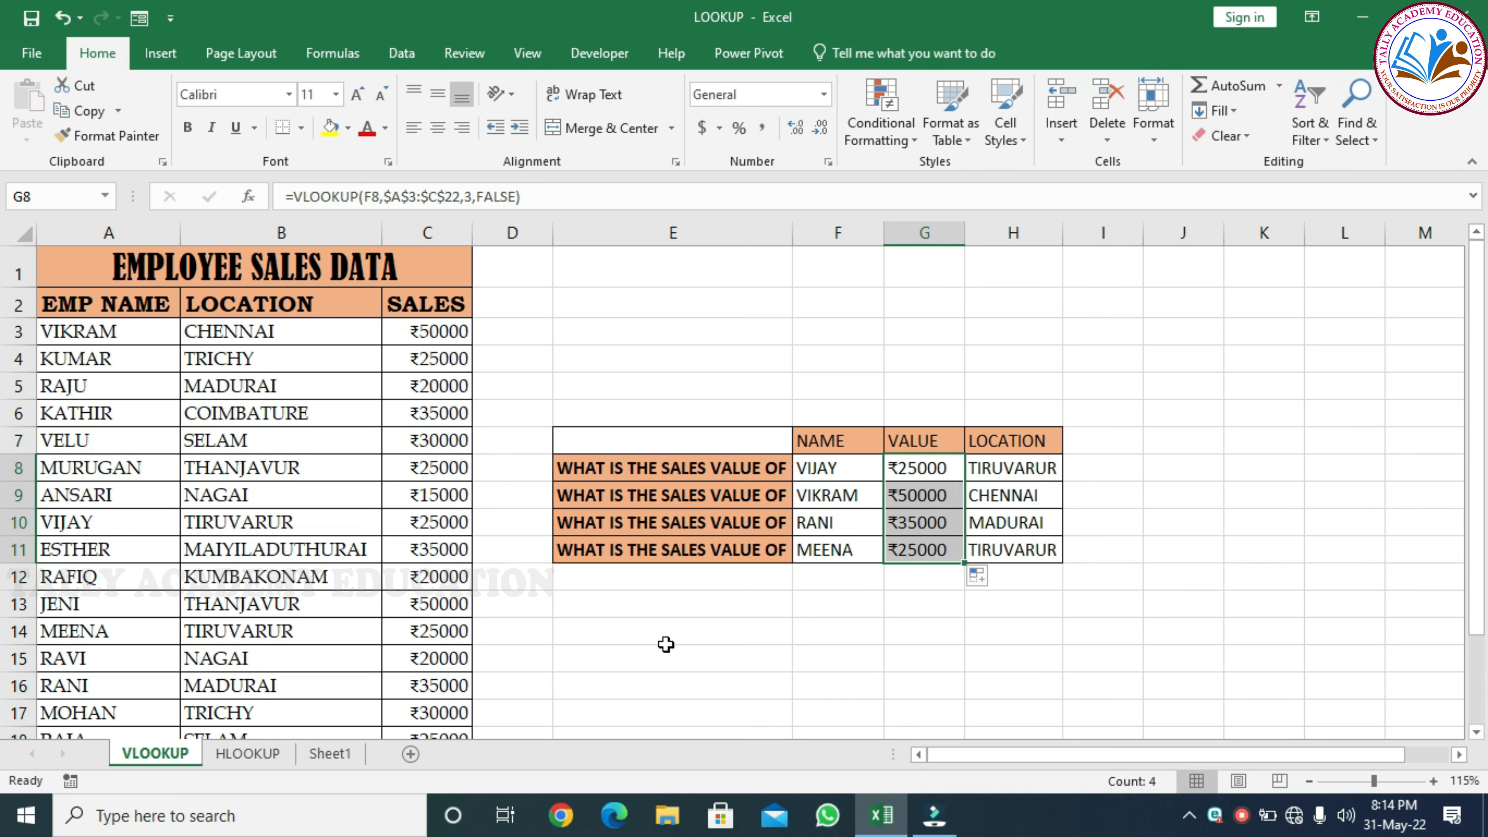
On the HLOOKUP sheet, start an HLOOKUP formula in D11 with C11 as the lookup value.
left_click(253, 754)
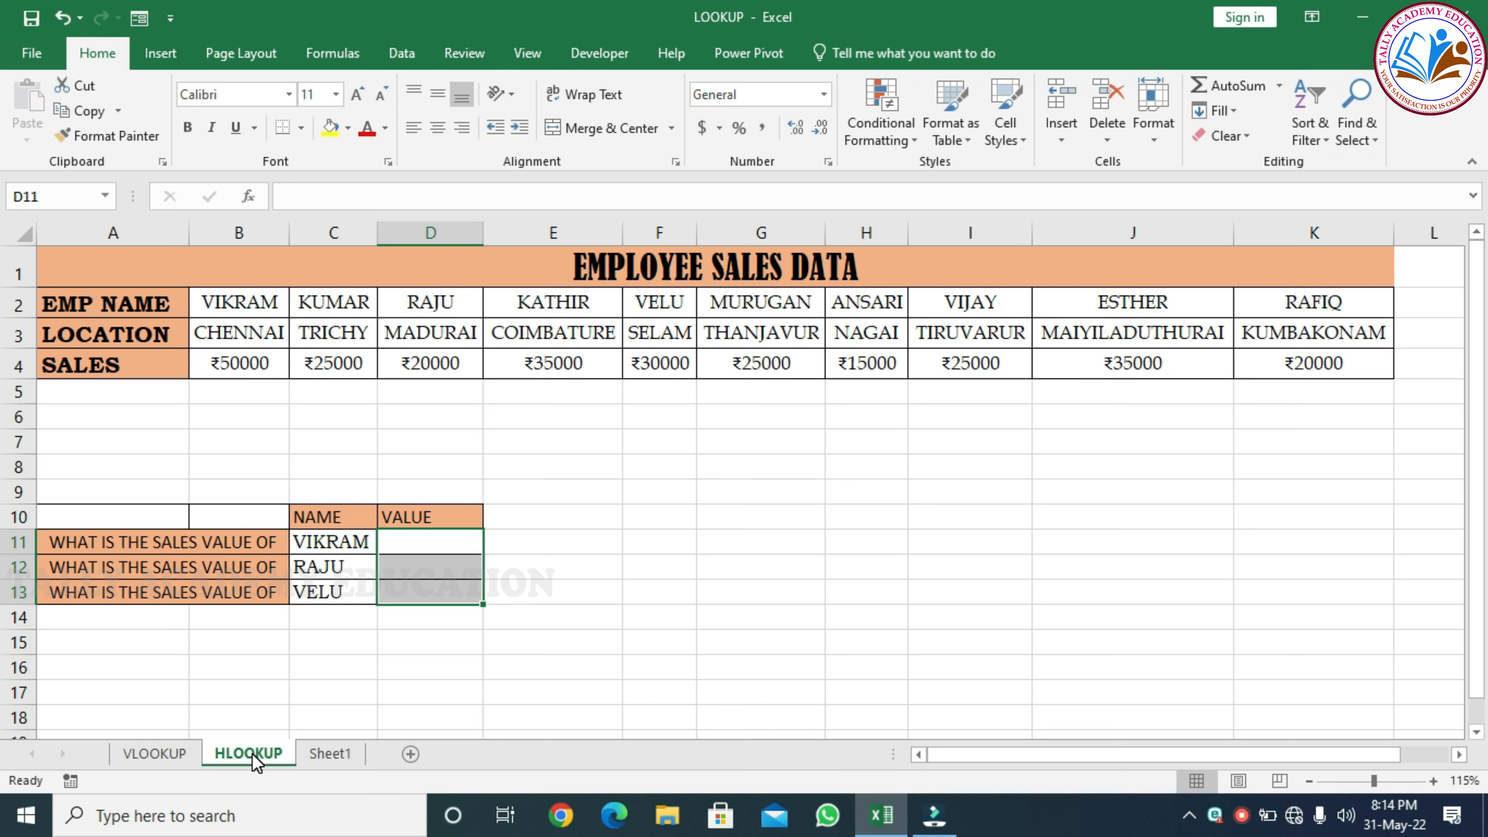
left_click(416, 544)
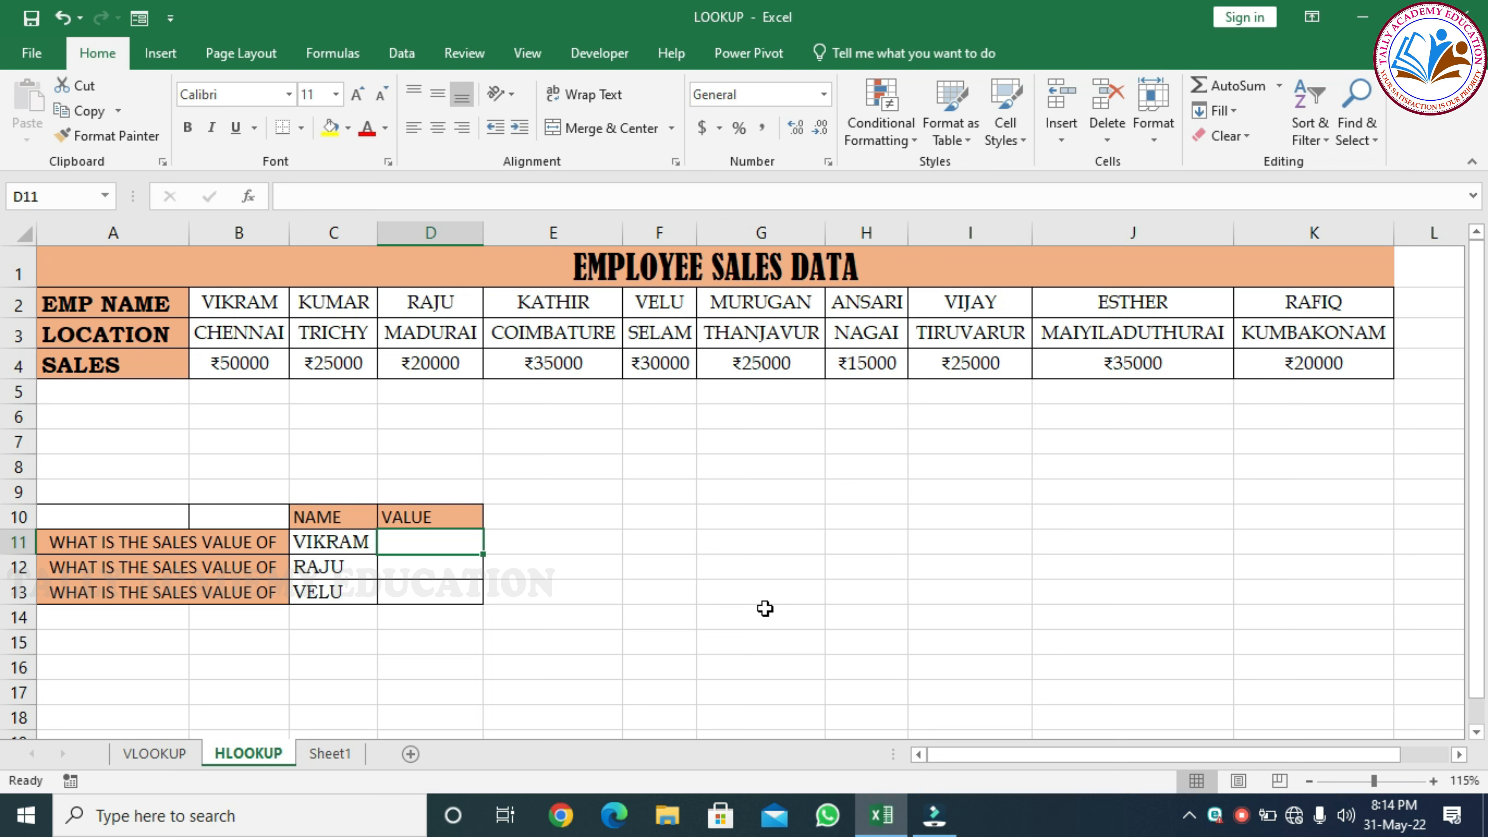
type("=")
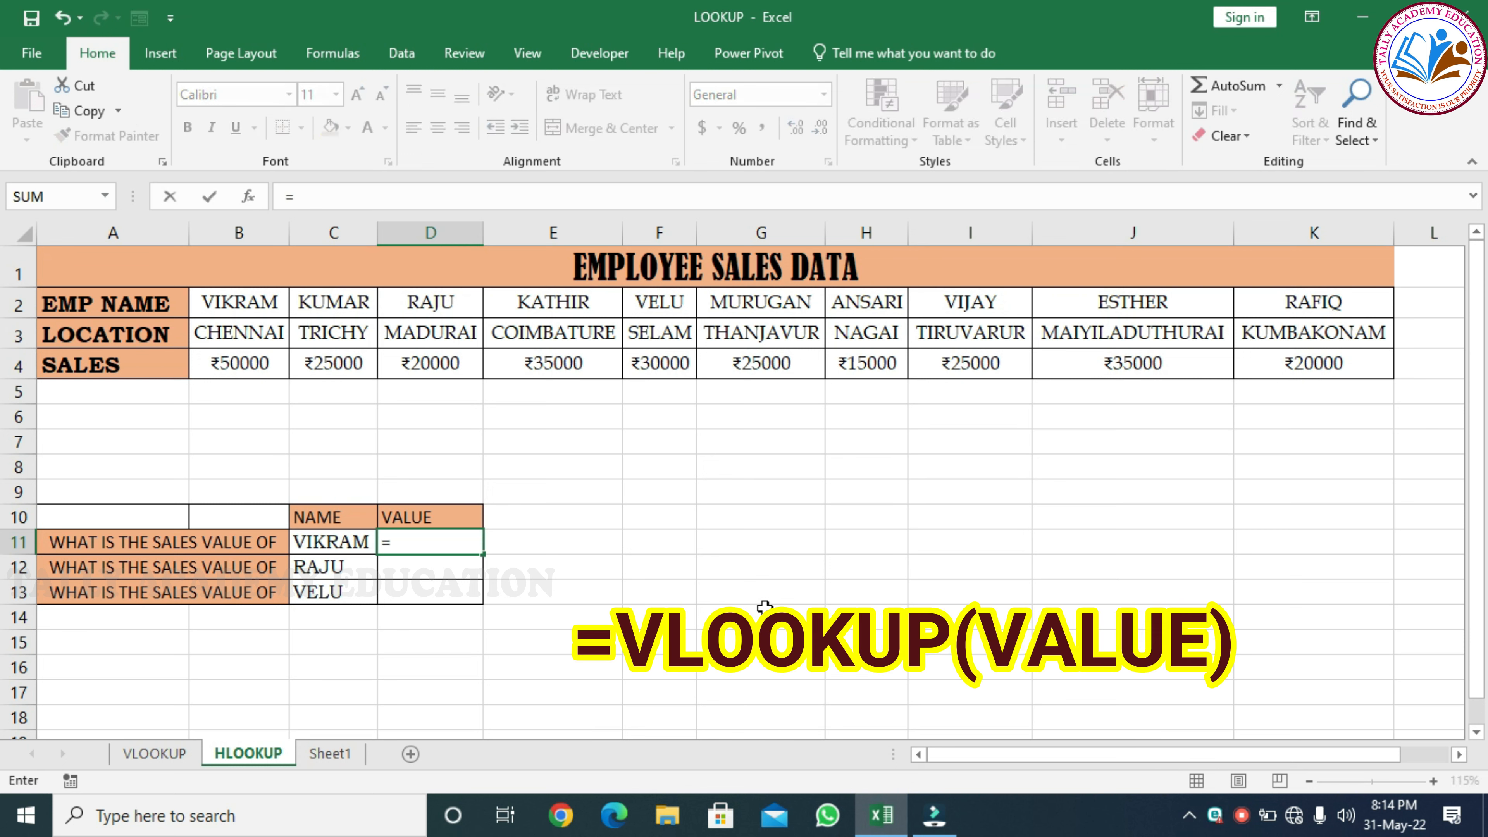
type("H")
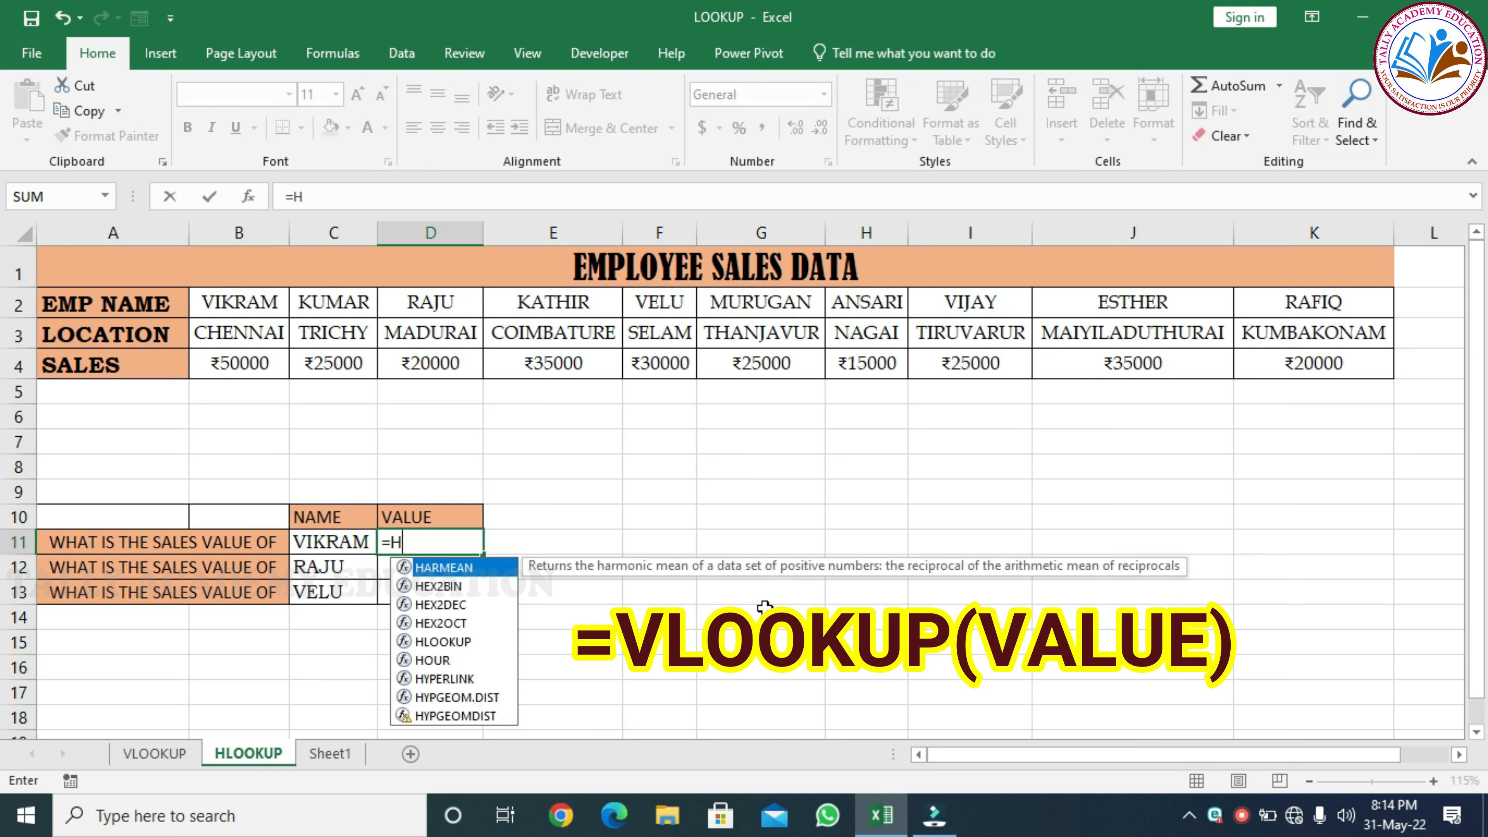
type("LOOKUP")
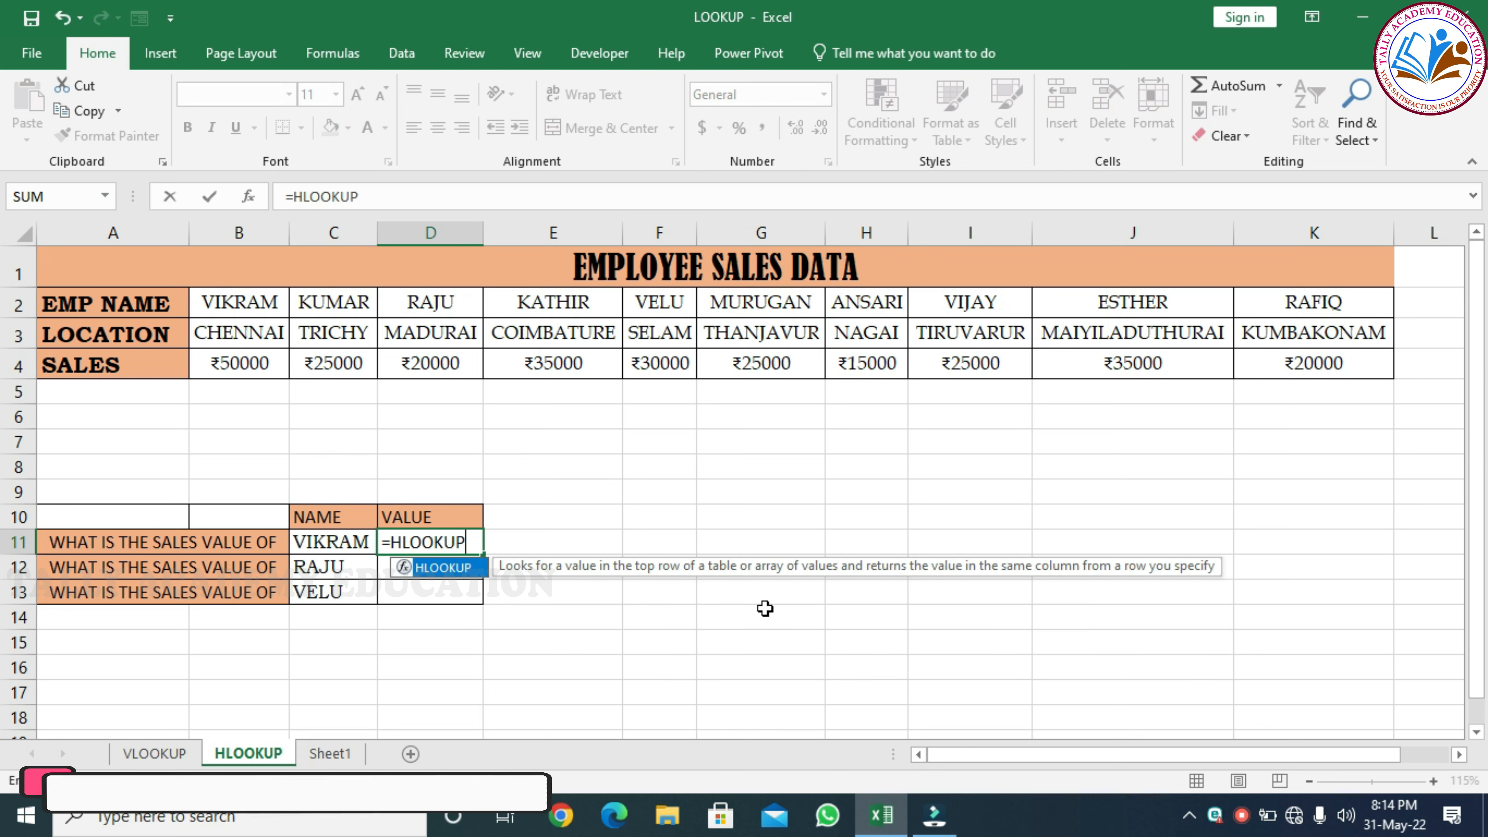
type("(")
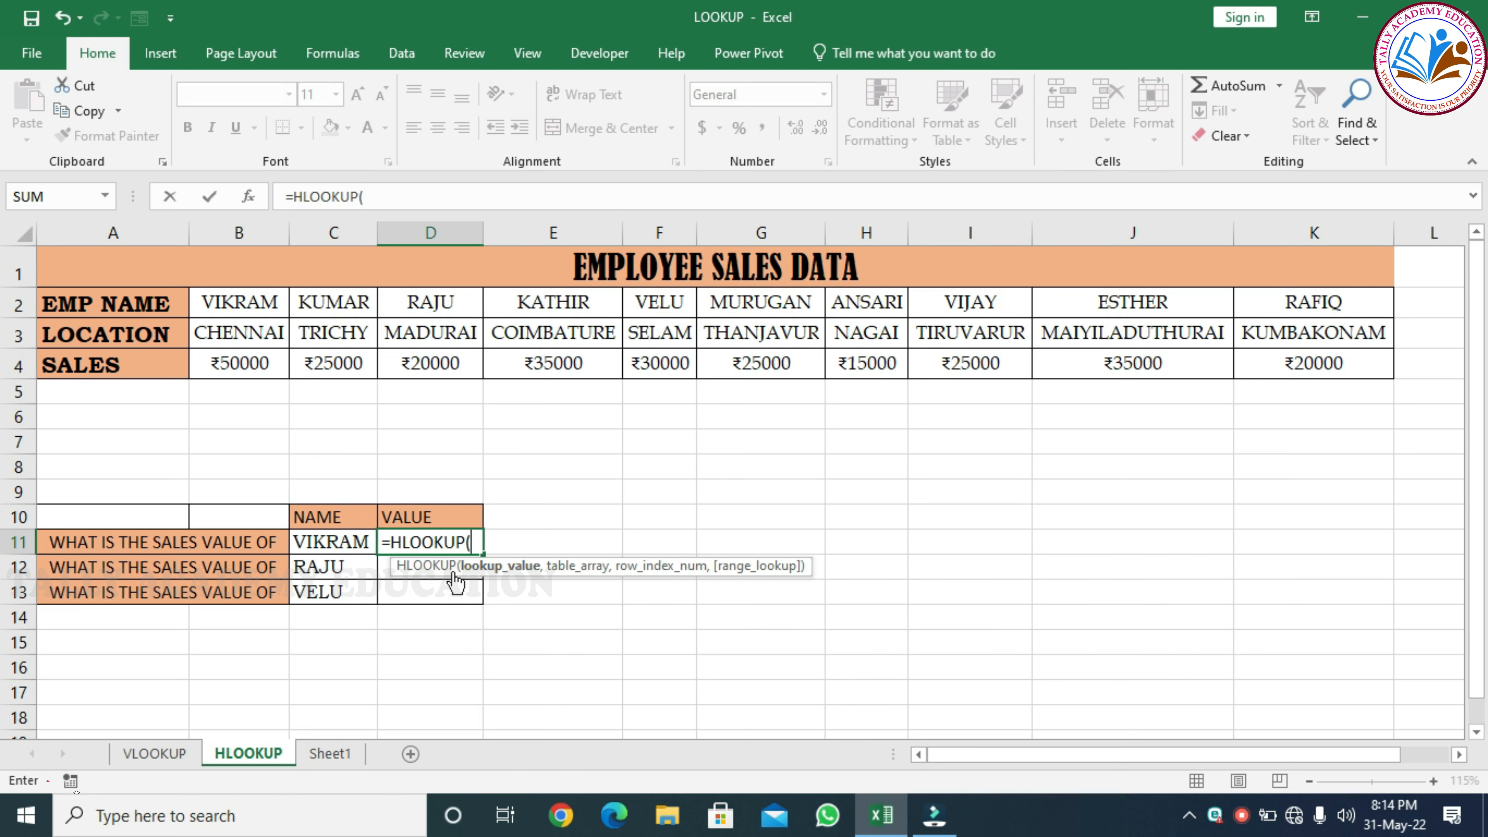
left_click(346, 543)
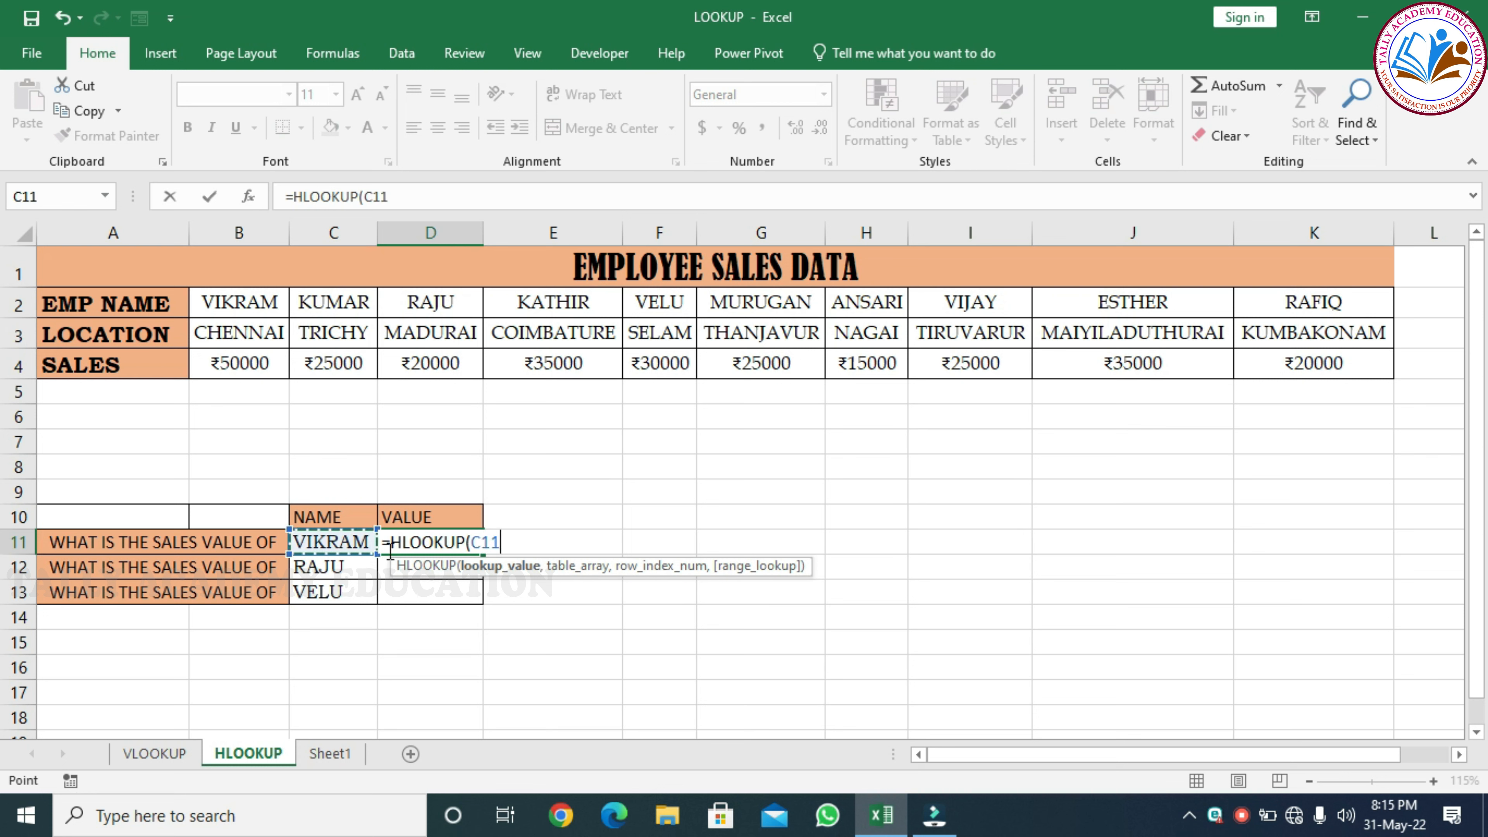
type(",")
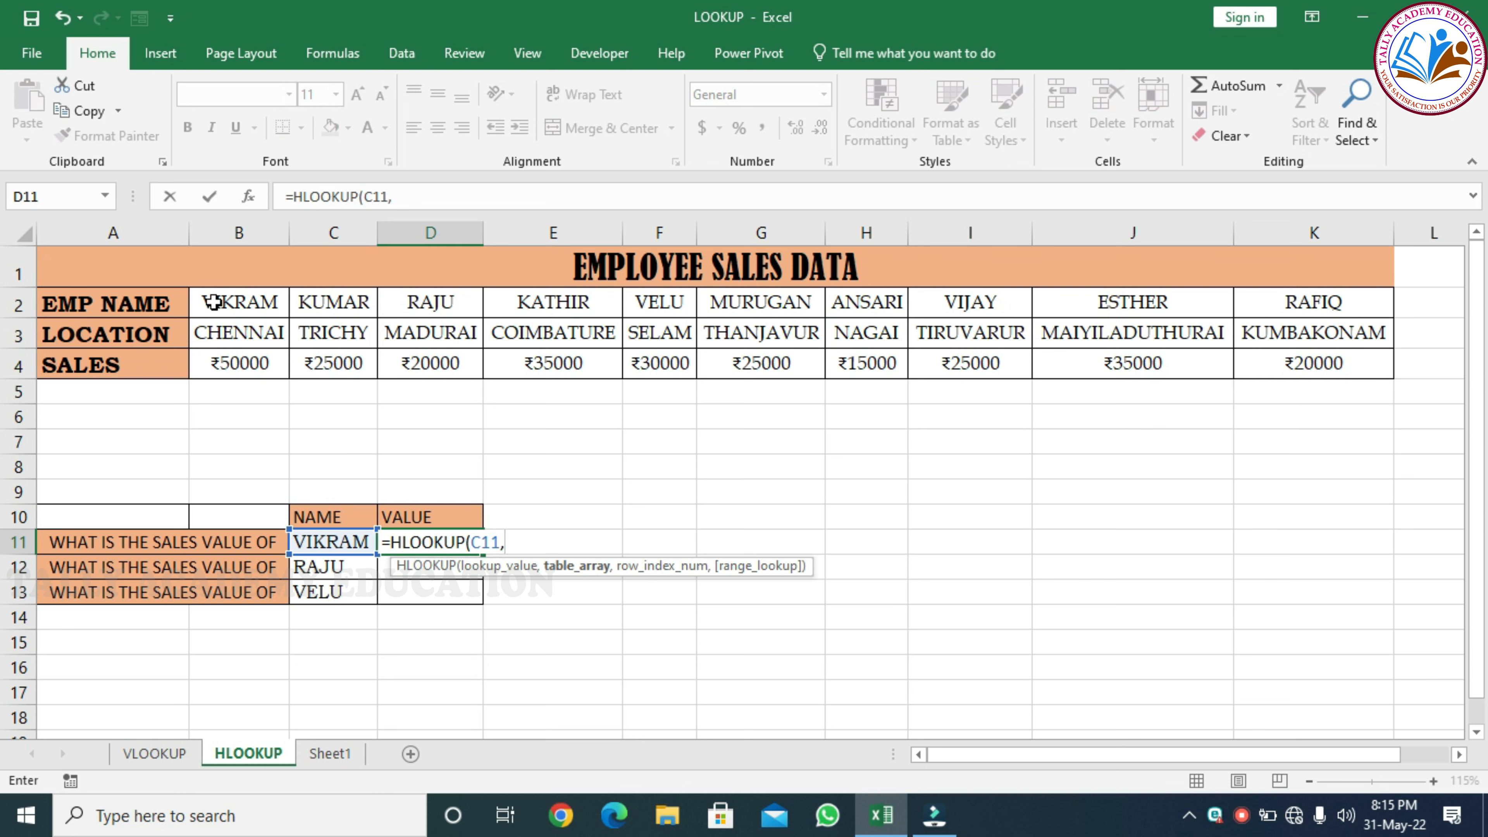
Add the employee data B2:K4 as the formula's table array, locked as the absolute range $B$2:$K$4.
left_click_drag(212, 302, 1310, 375)
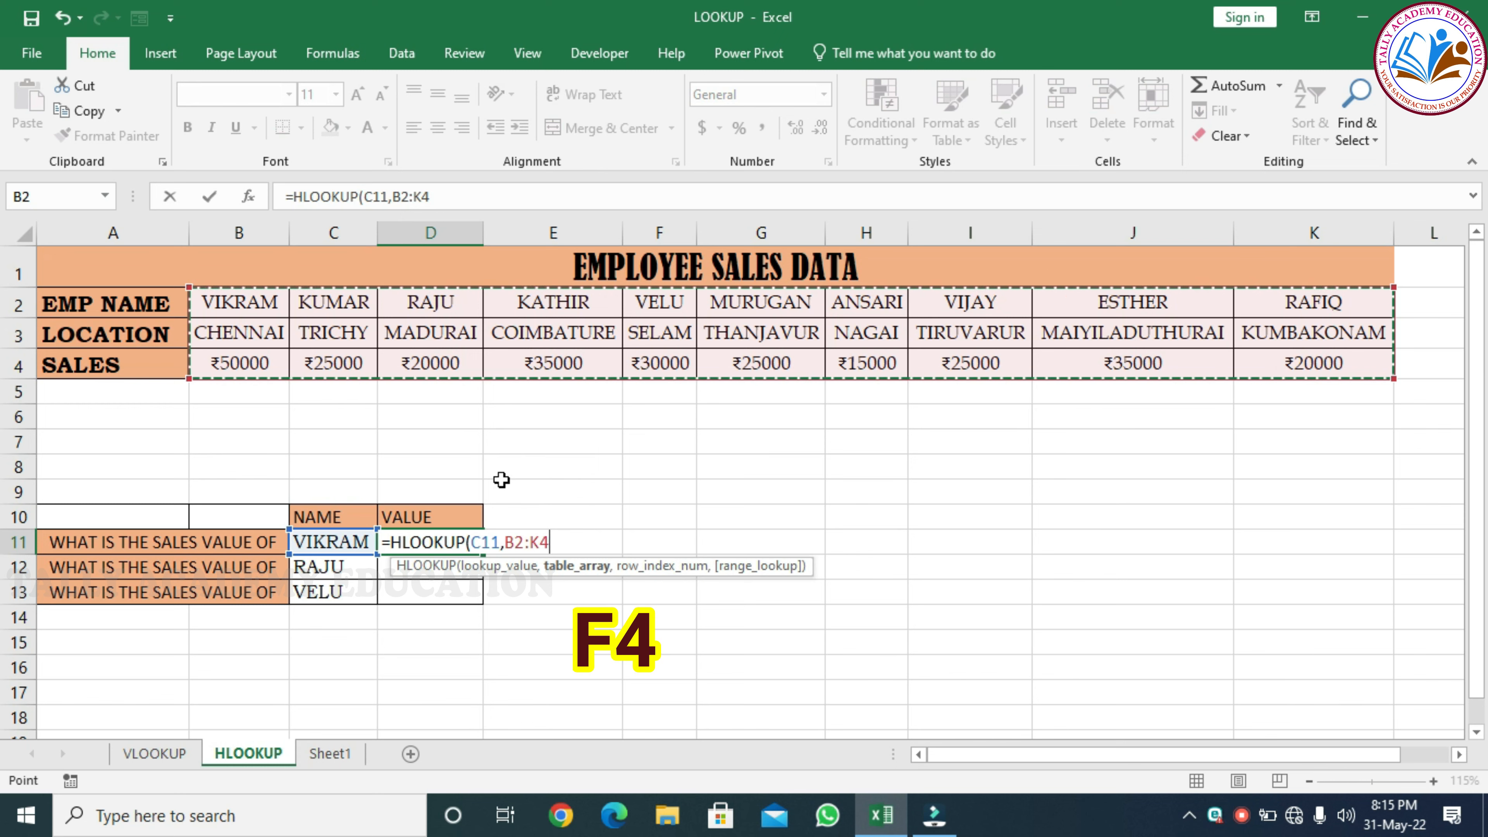
key("F4")
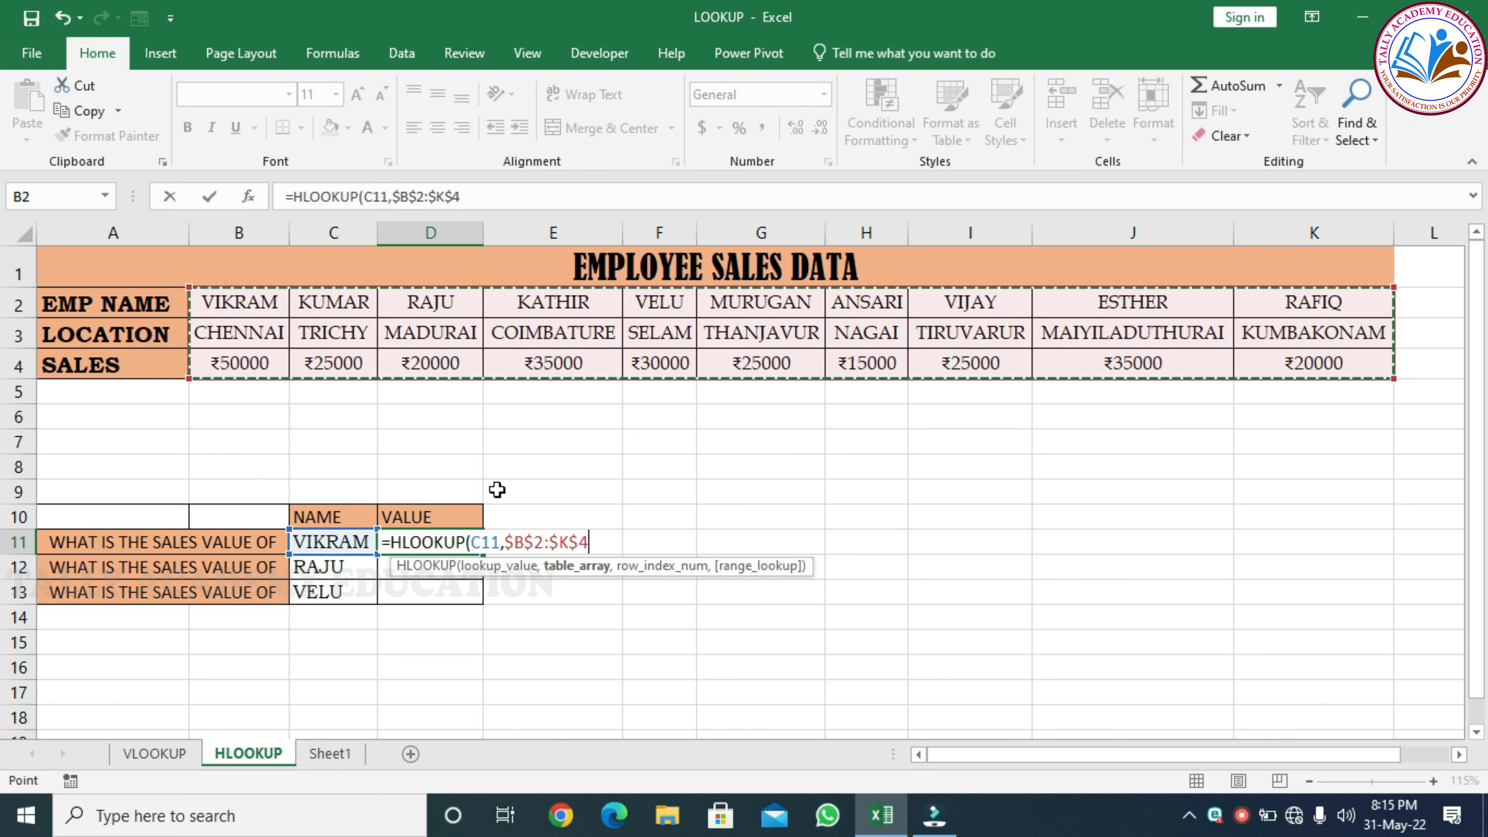
type(",")
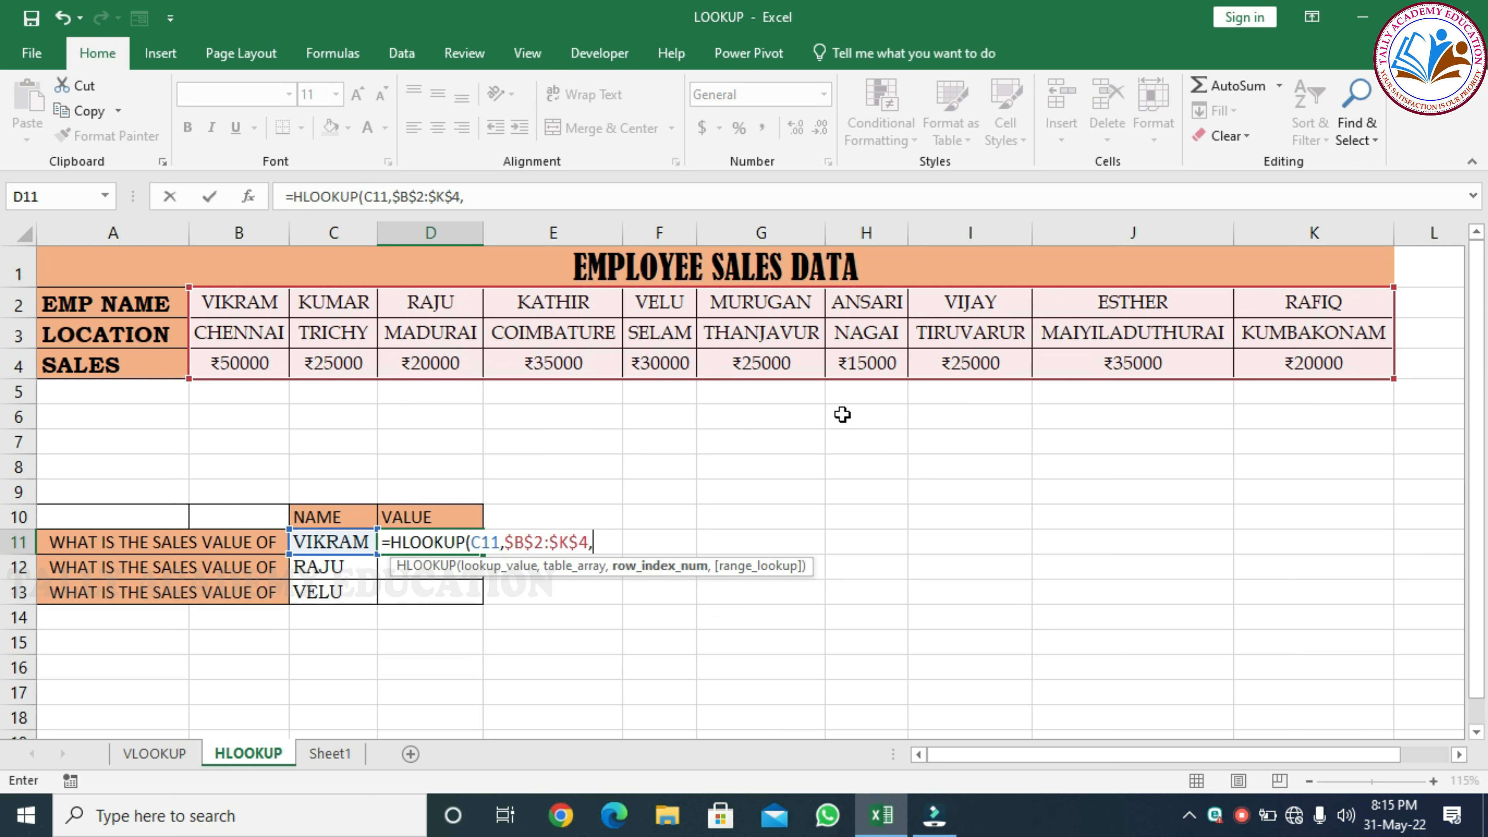
Complete the D11 HLOOKUP with row index 3 and exact match FALSE.
type("3,")
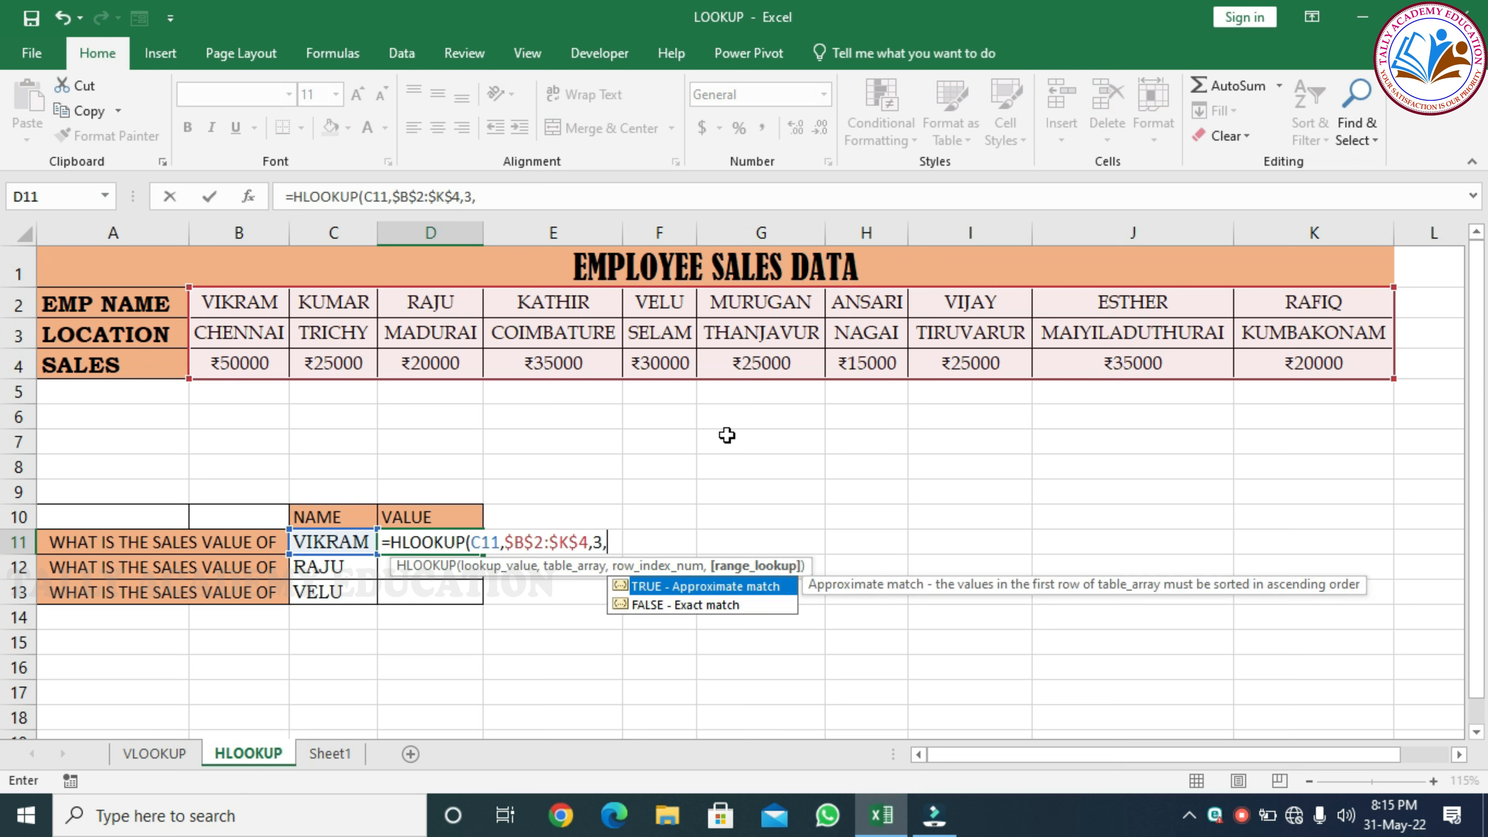
left_click(697, 603)
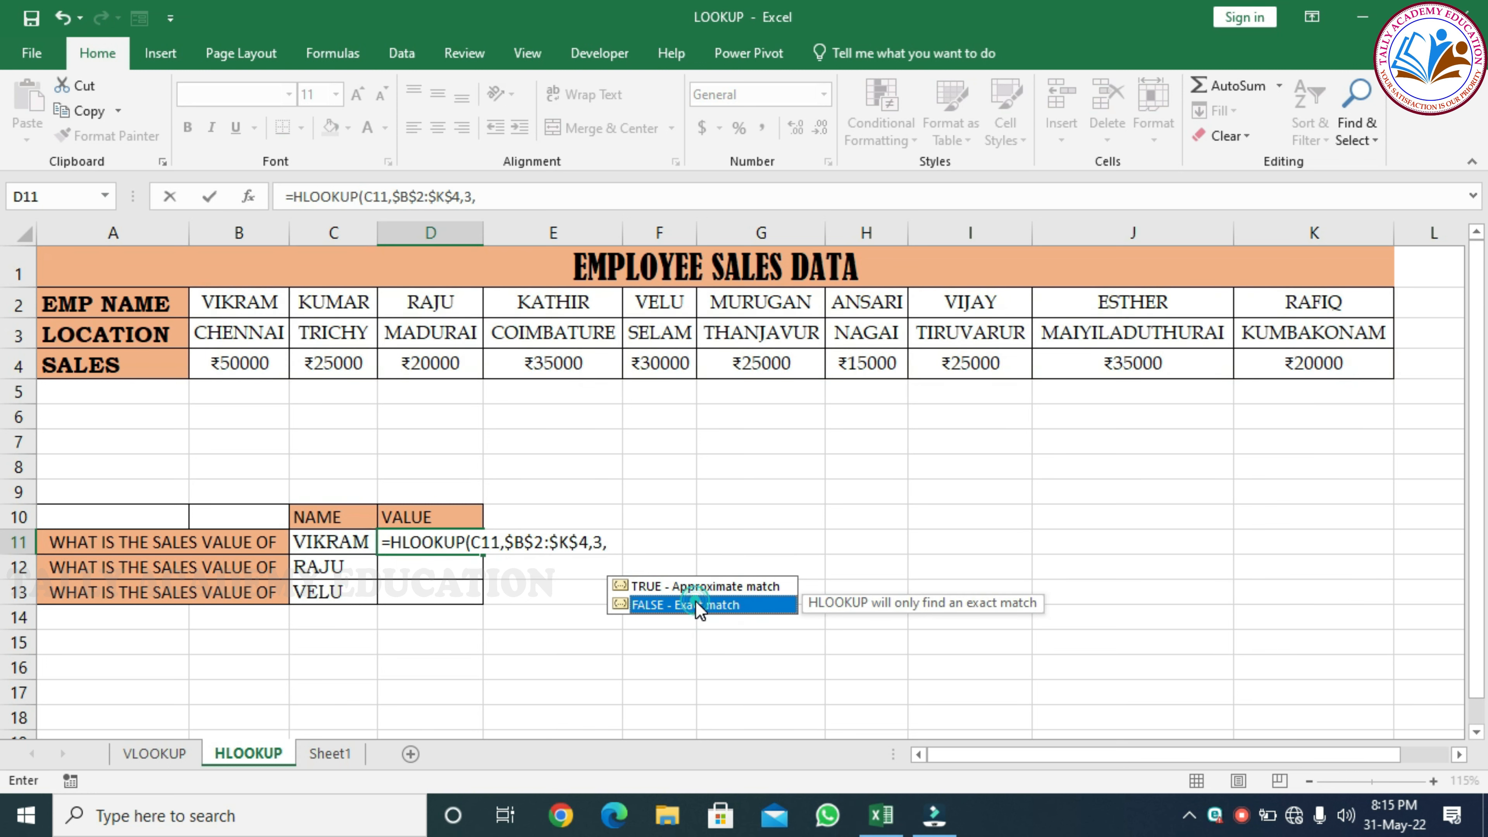
double_click(697, 603)
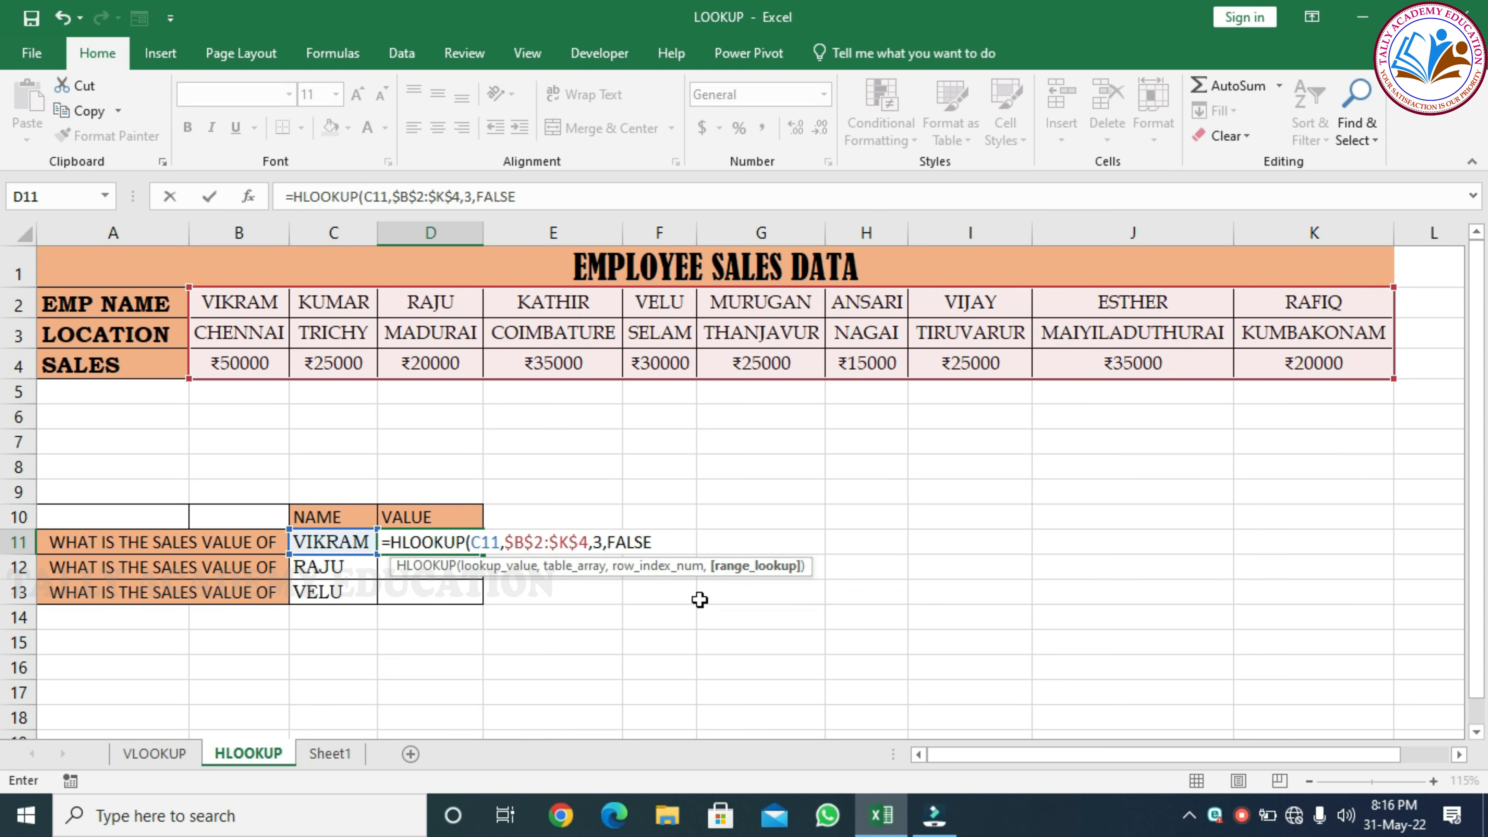
type(")")
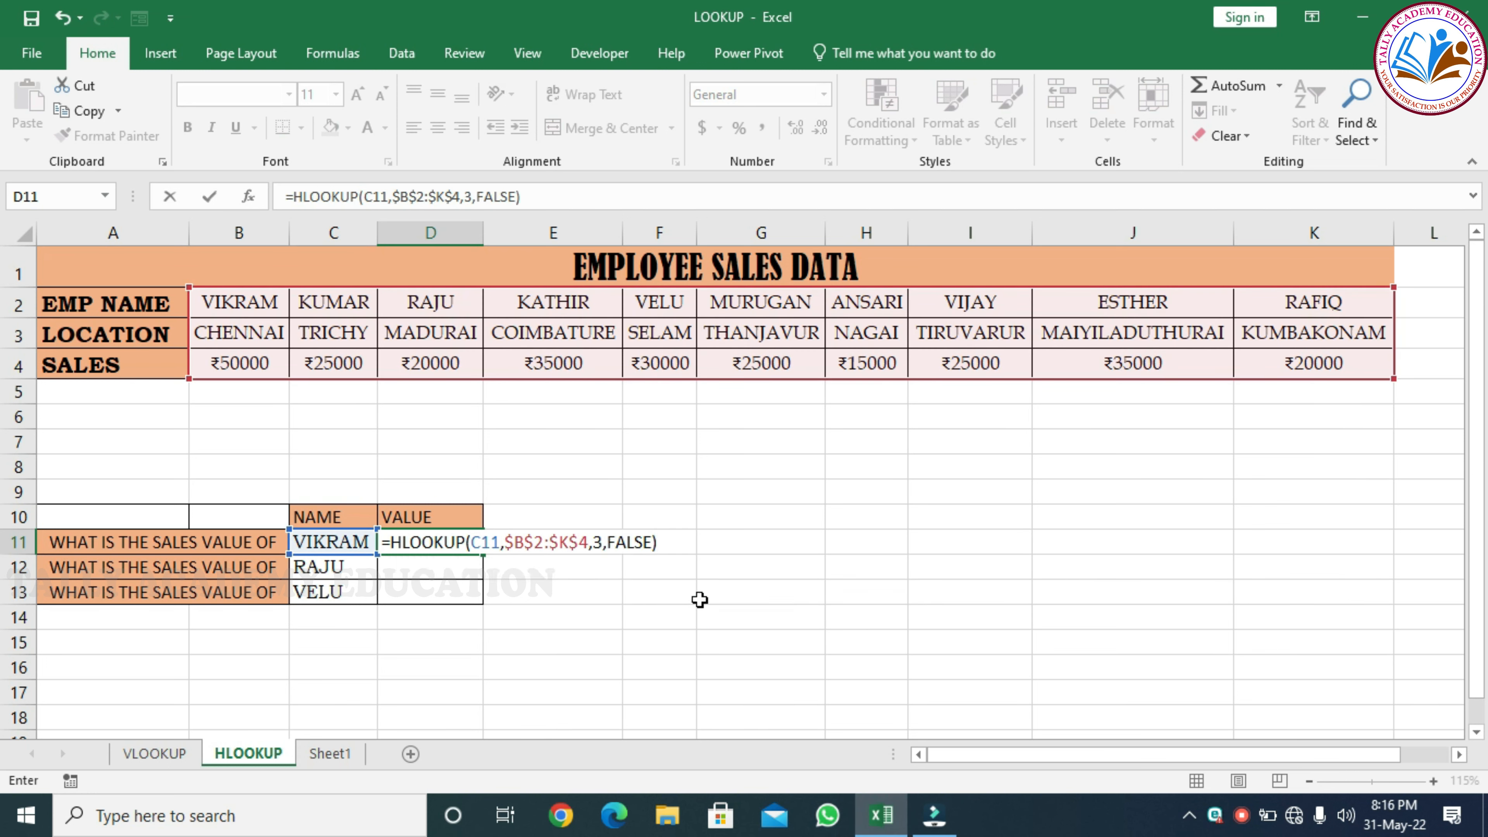
key("Return")
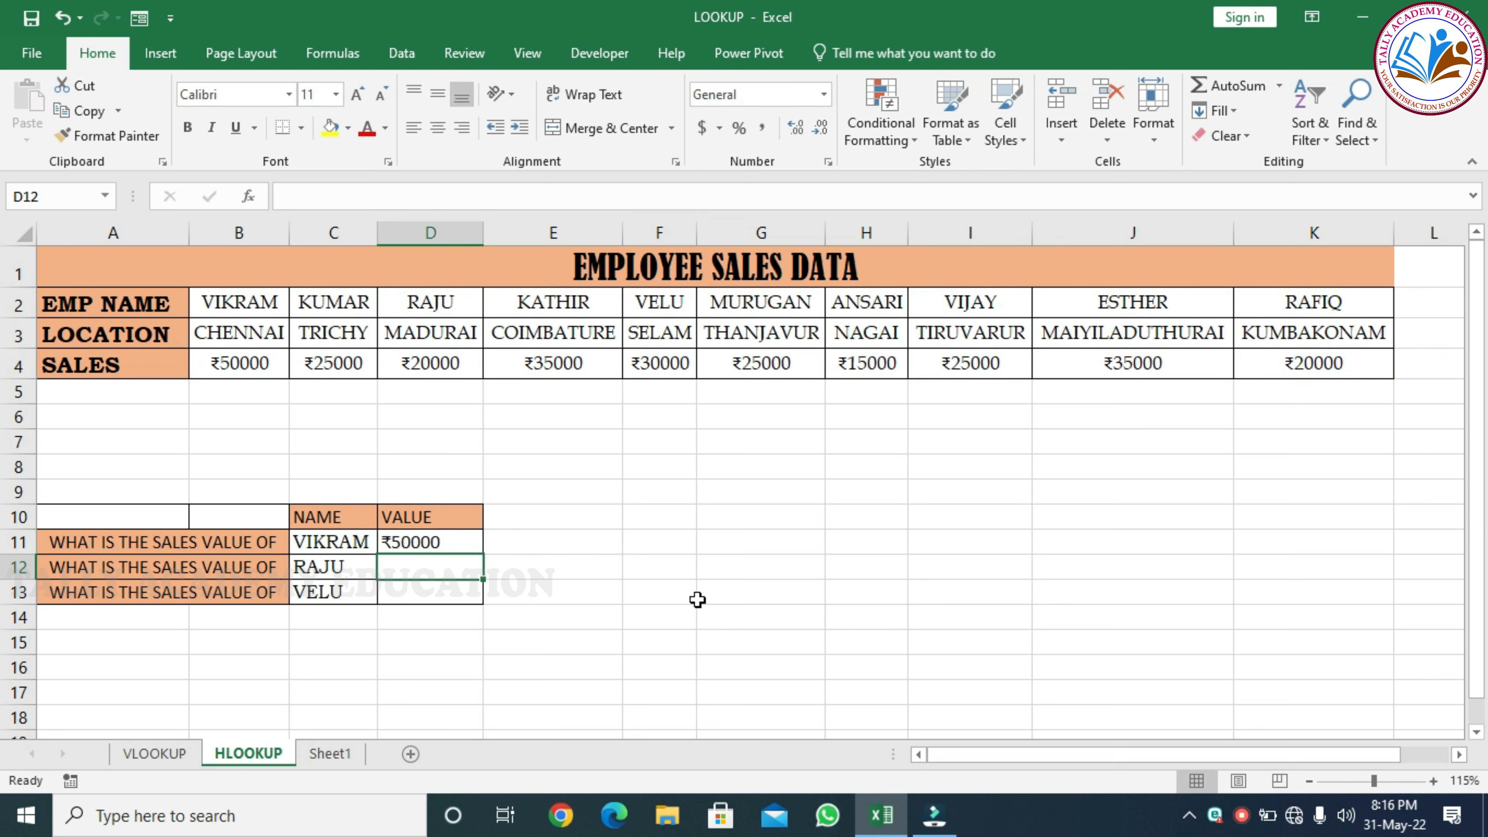
Check the first employee's entries in B2:B4 and fill the D11 formula down to D13.
left_click(445, 542)
left_click_drag(246, 299, 247, 355)
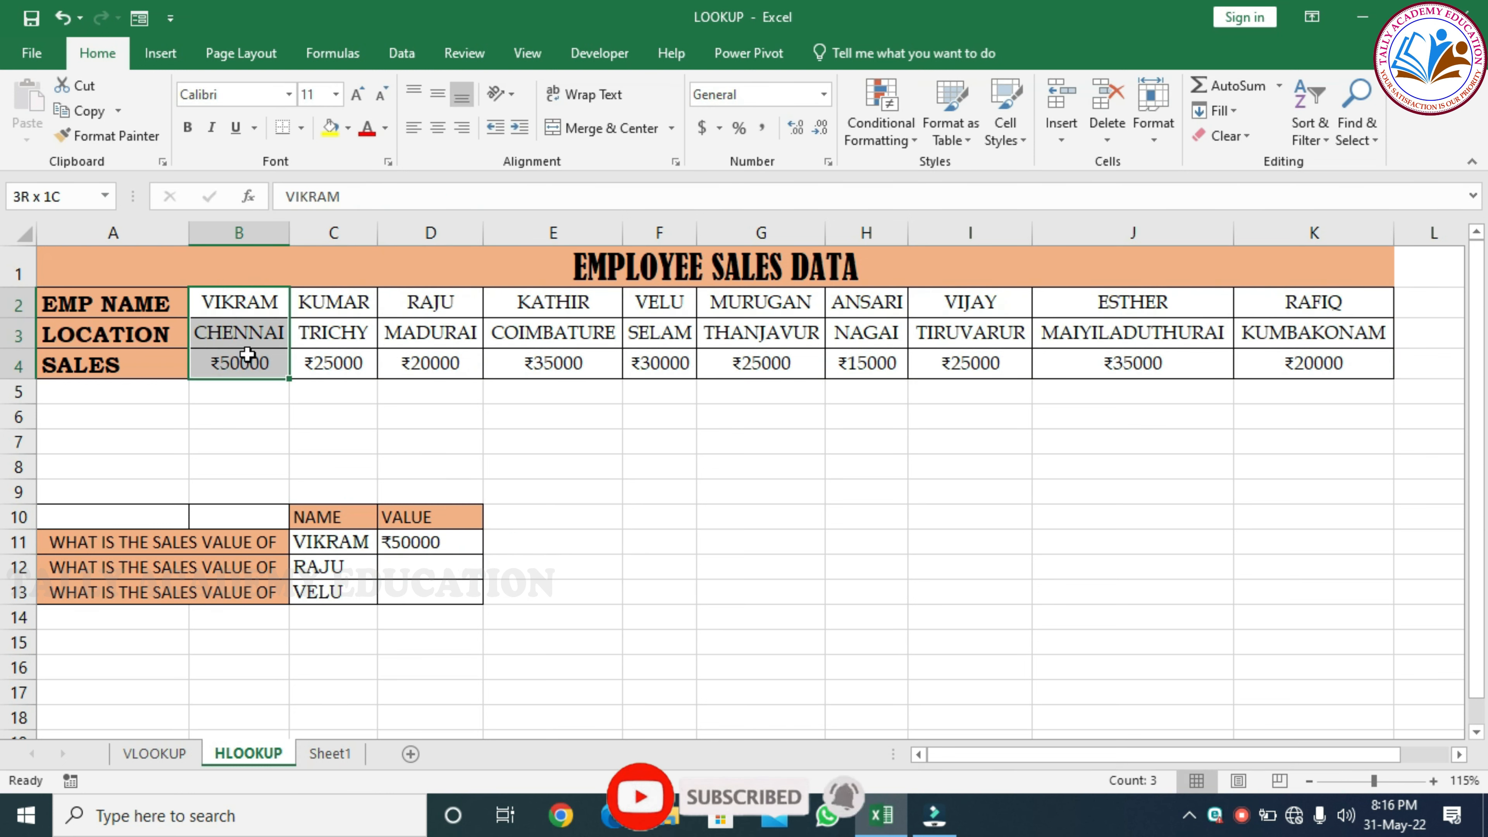
left_click(444, 544)
left_click_drag(482, 554, 486, 602)
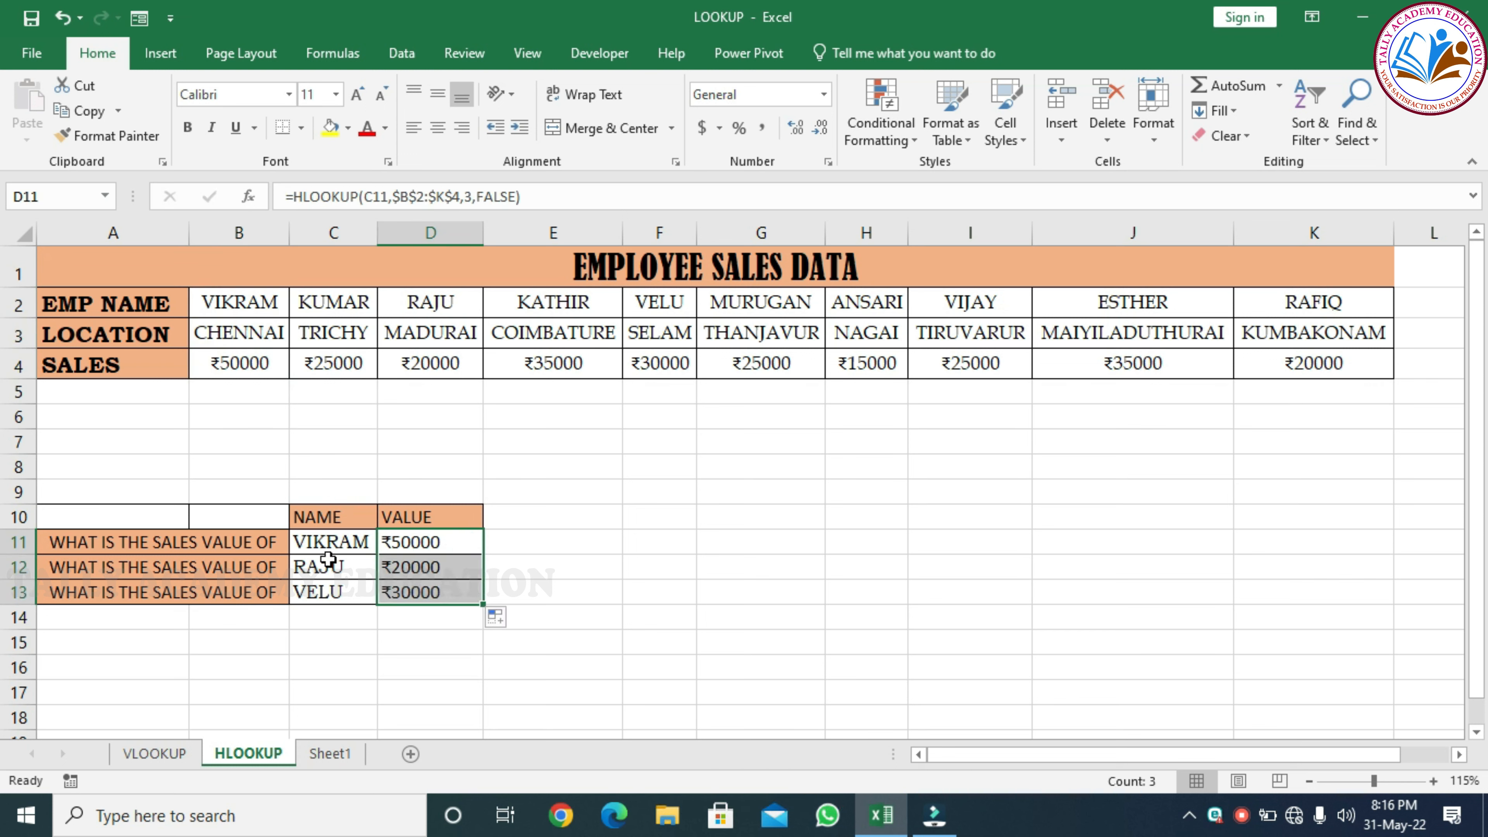
Remove the final U from the name in C12 to test the lookup with a misspelled name.
double_click(346, 568)
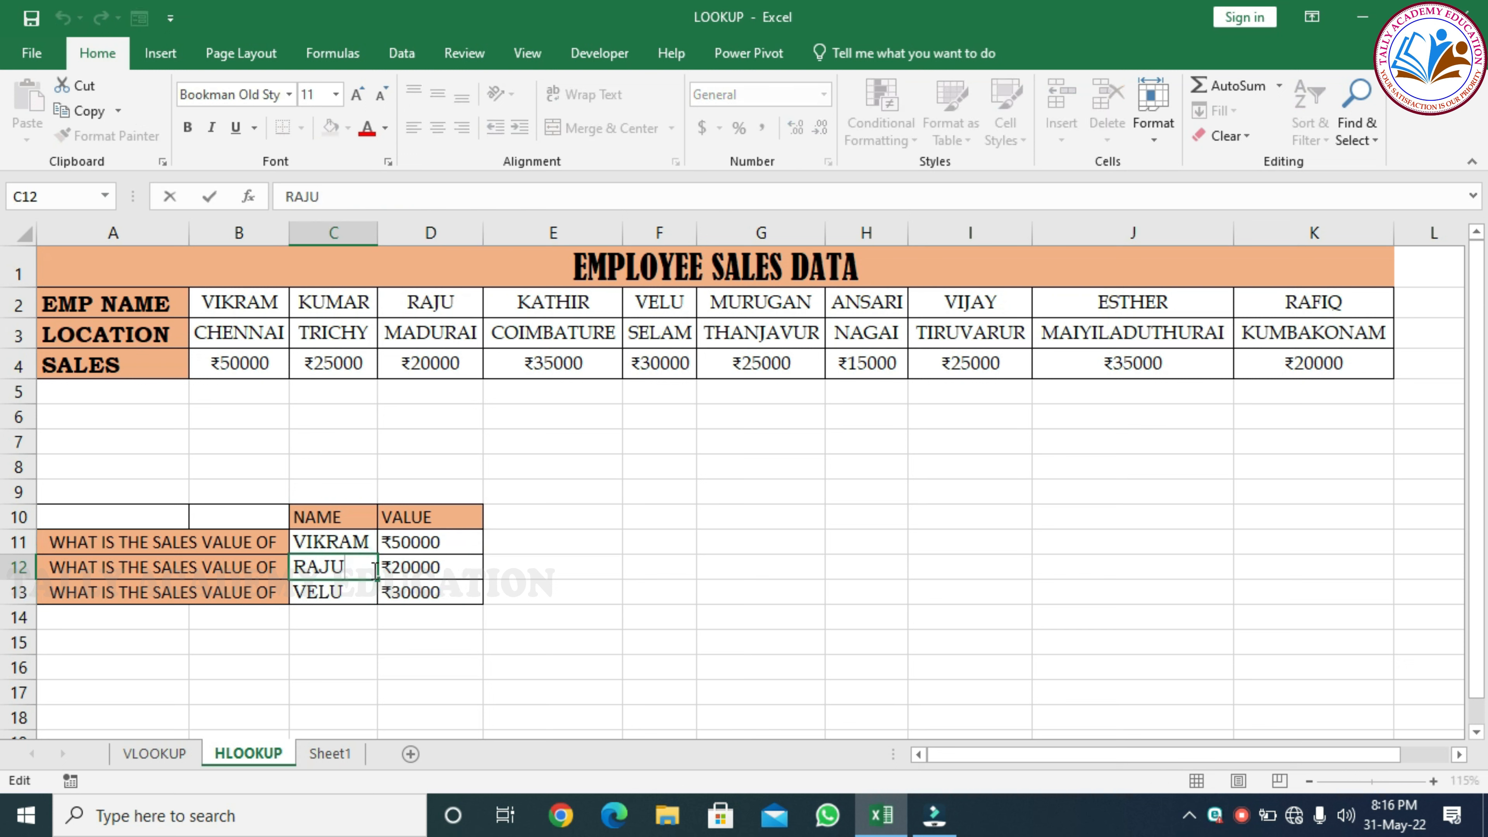
key("BackSpace")
key("Return")
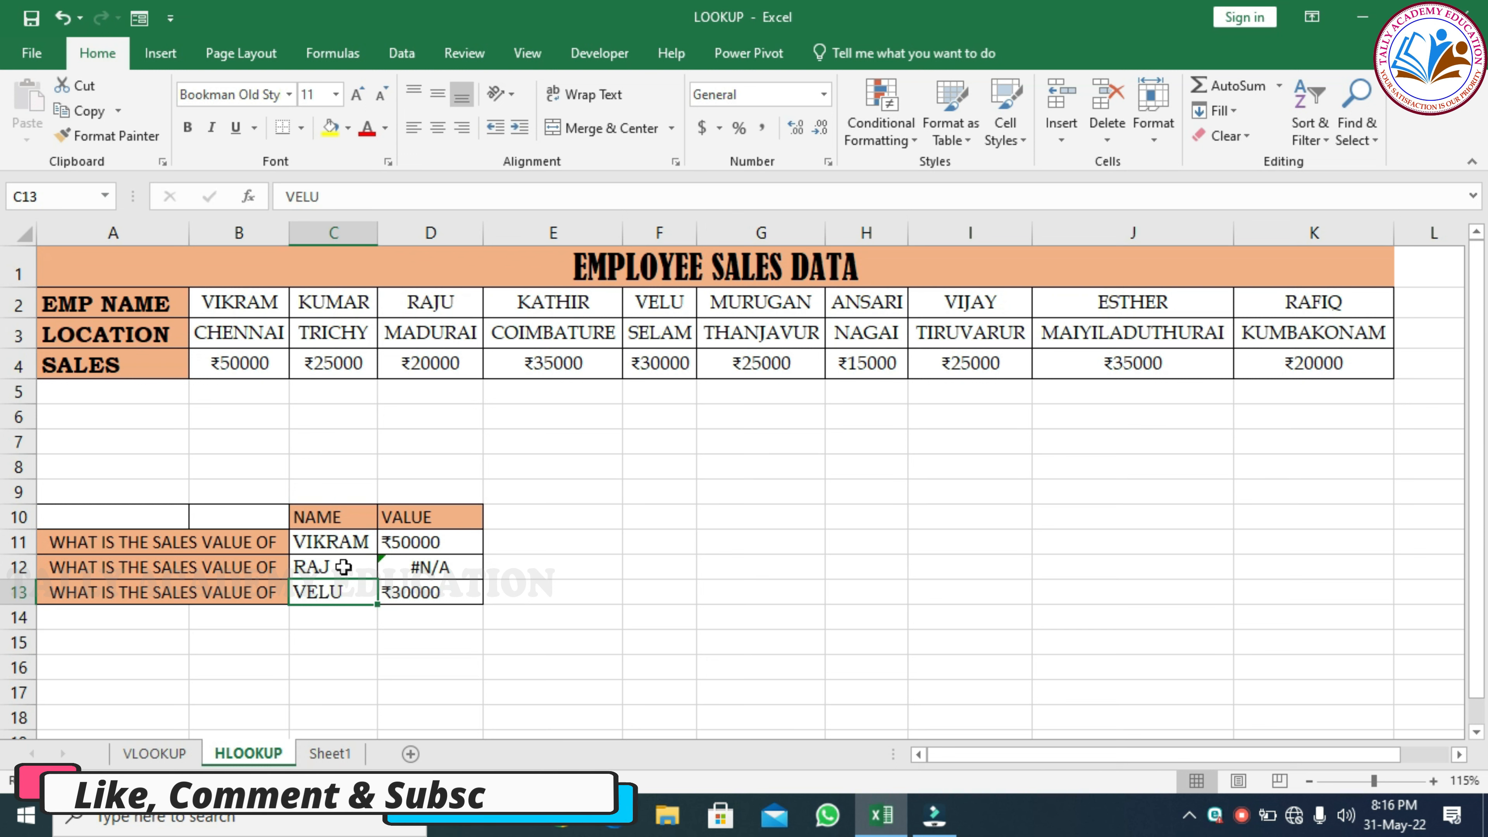
Restore the final U of the name in C12.
left_click(344, 567)
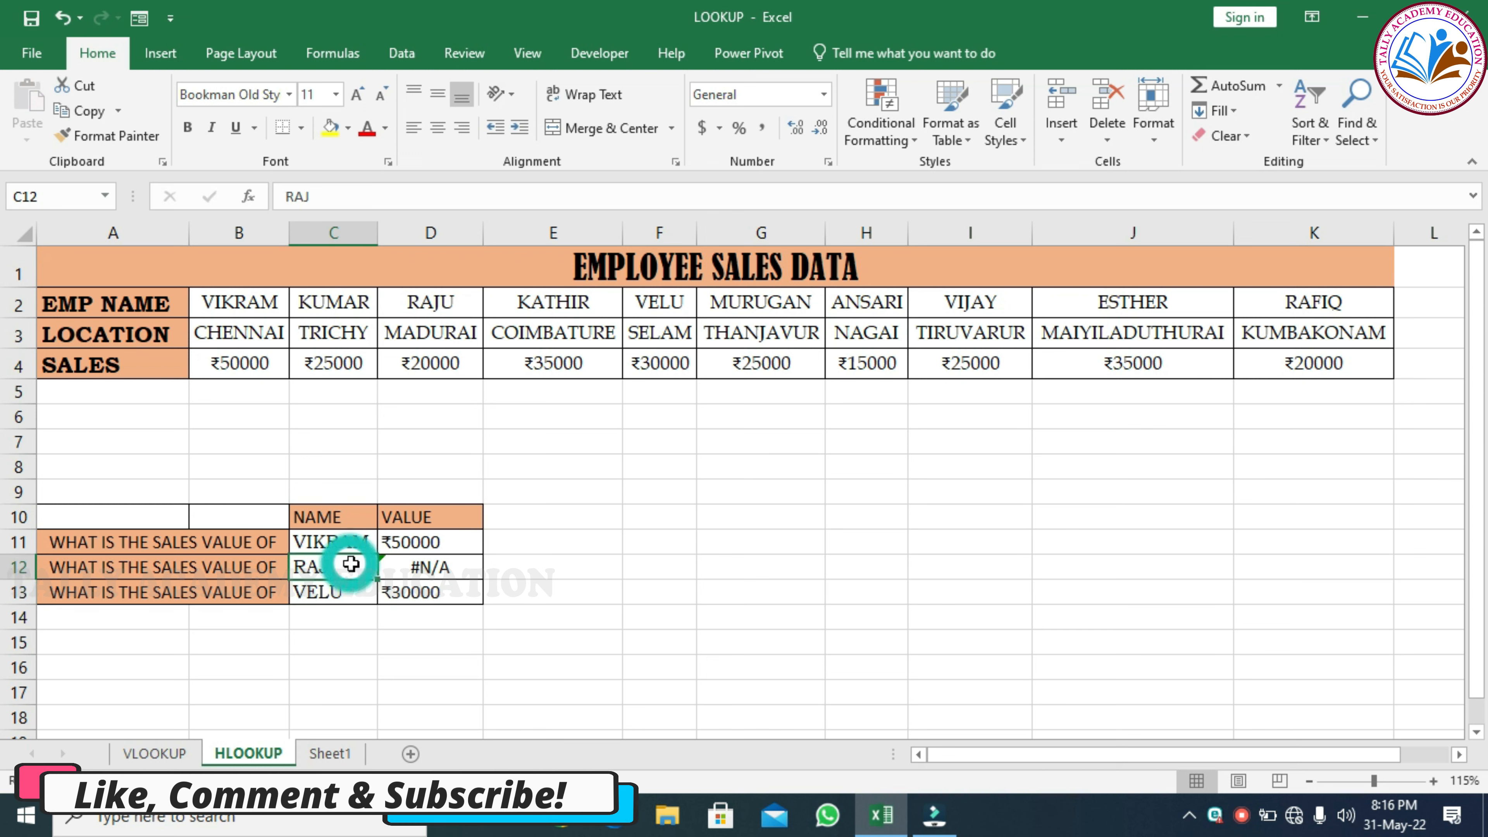
double_click(346, 566)
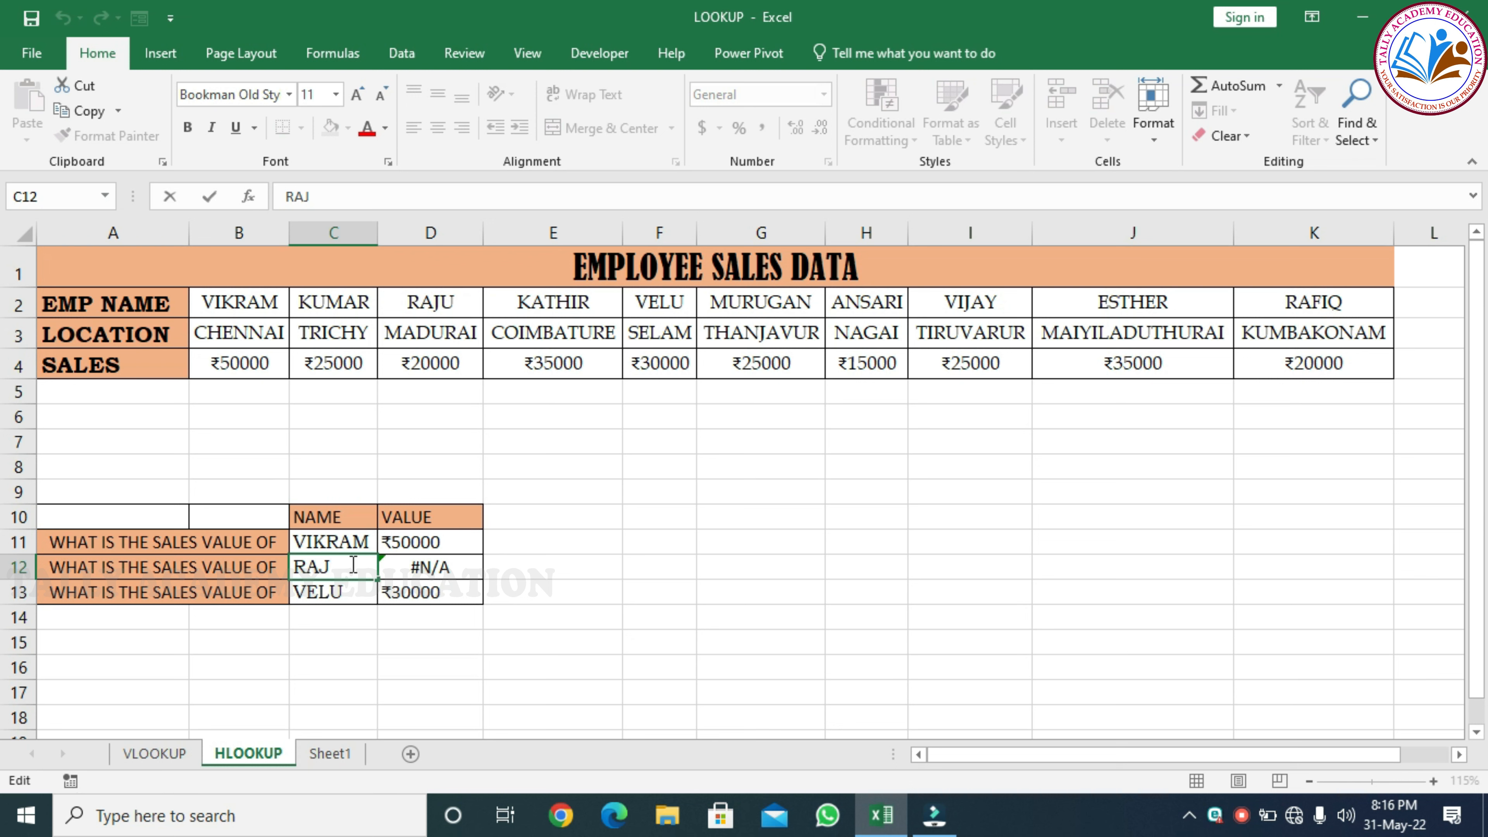
type("U")
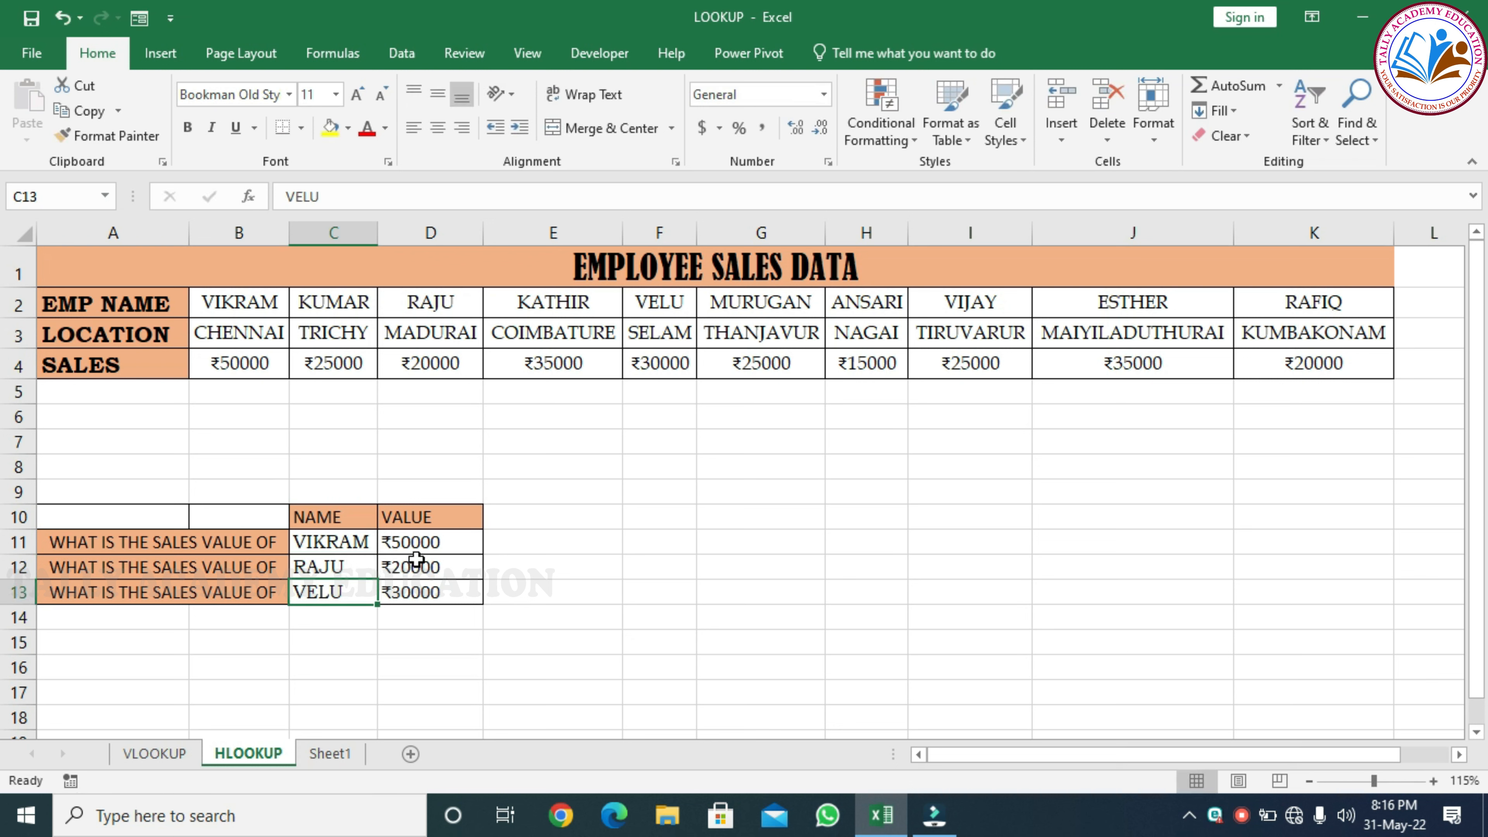